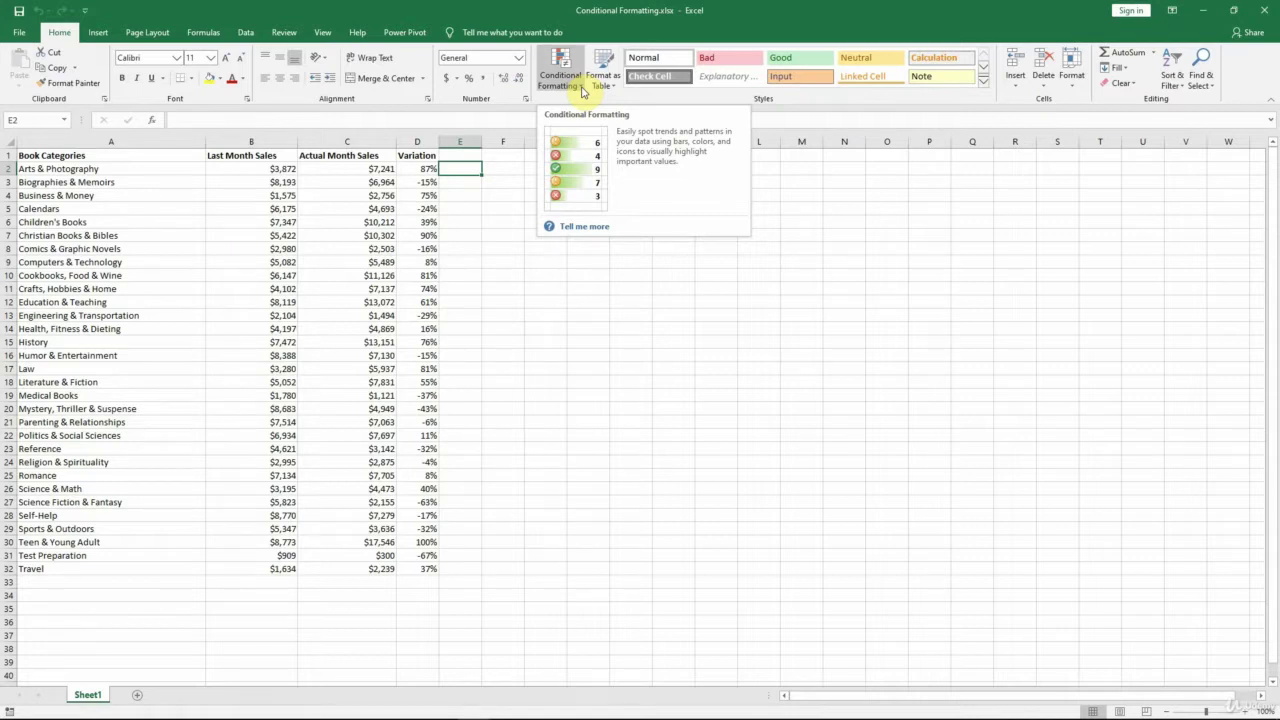
Highlight the Actual Month Sales values in C2:C32 greater than 10000 with Green Fill with Dark Green Text.
left_click(356, 168)
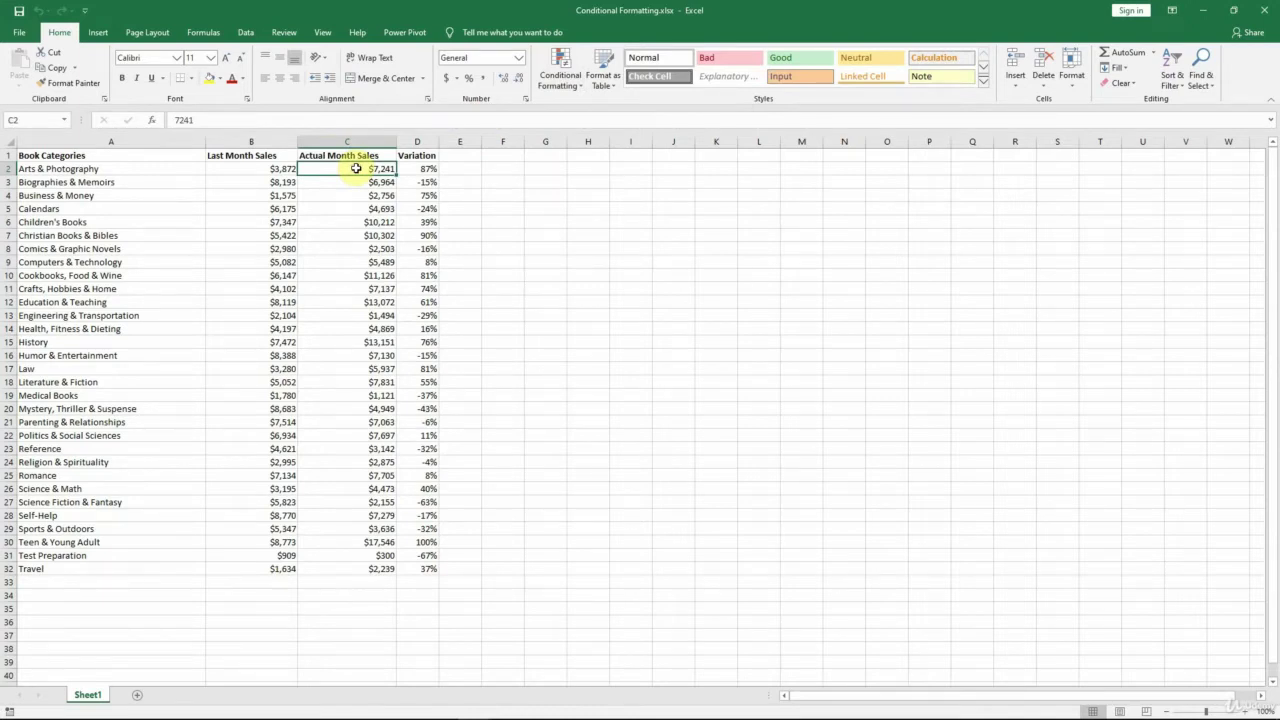
left_click_drag(356, 168, 381, 569)
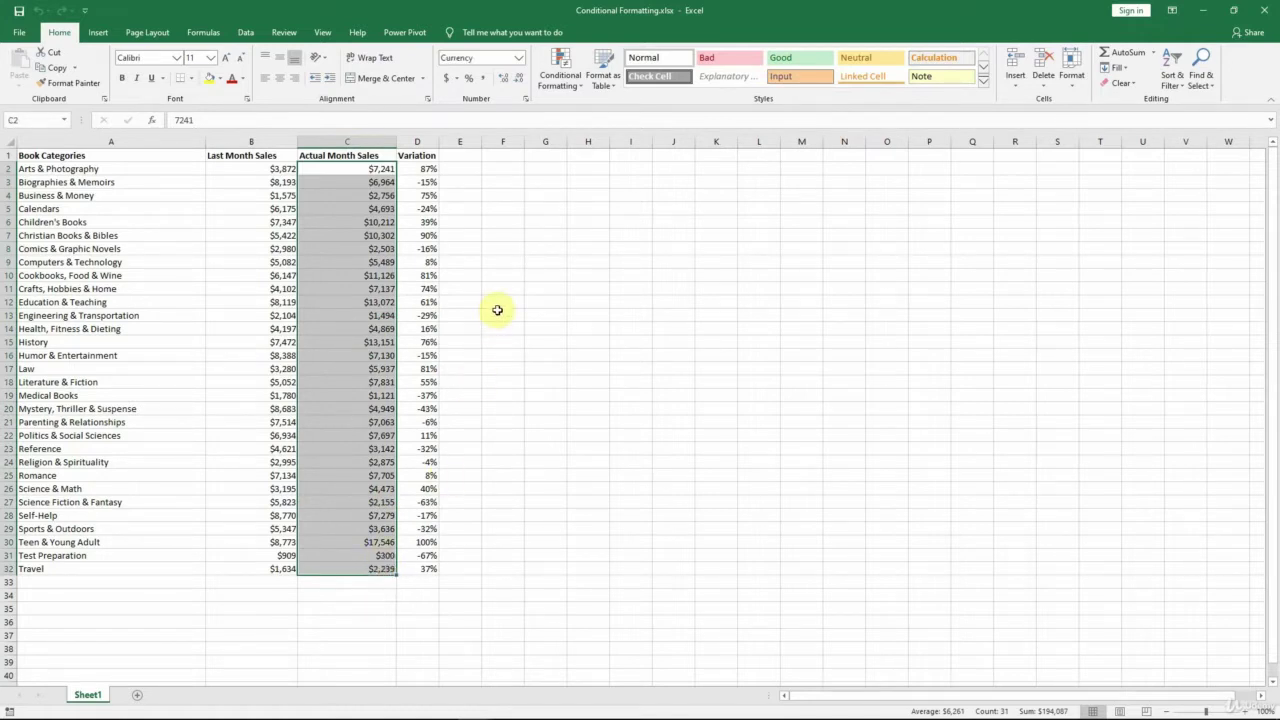
left_click(560, 78)
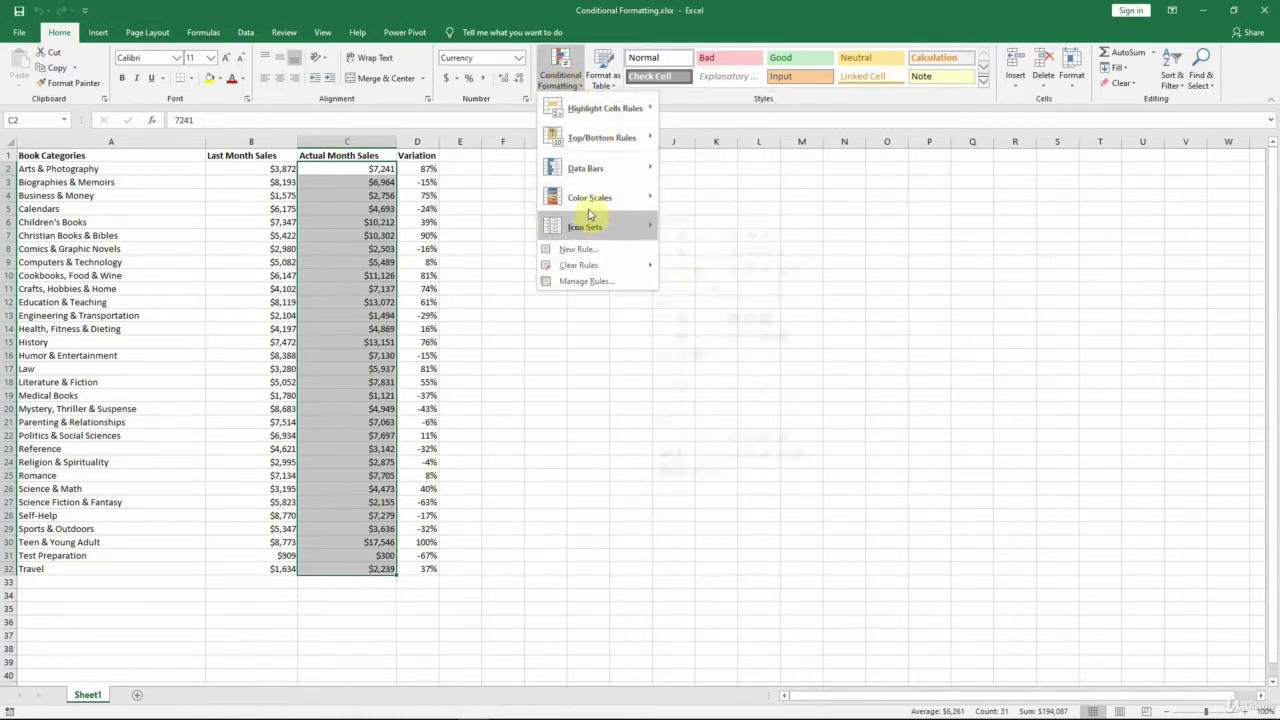
mouse_move(589, 112)
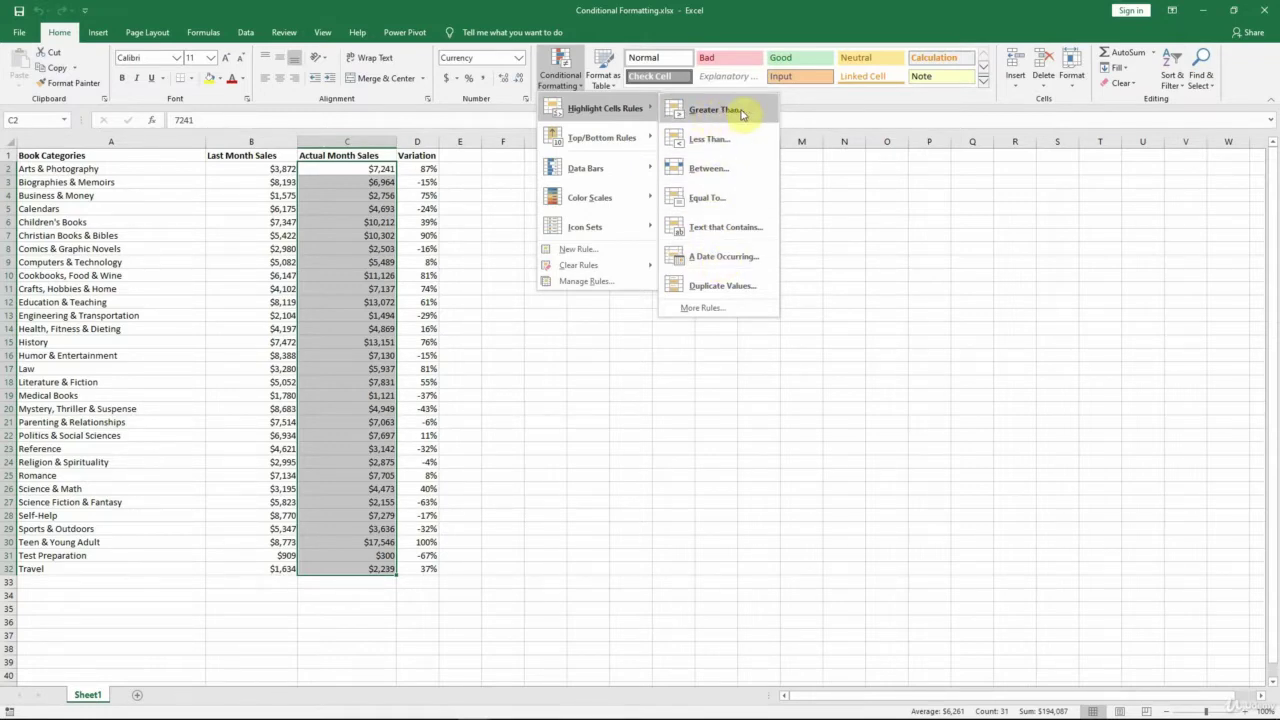
left_click(742, 114)
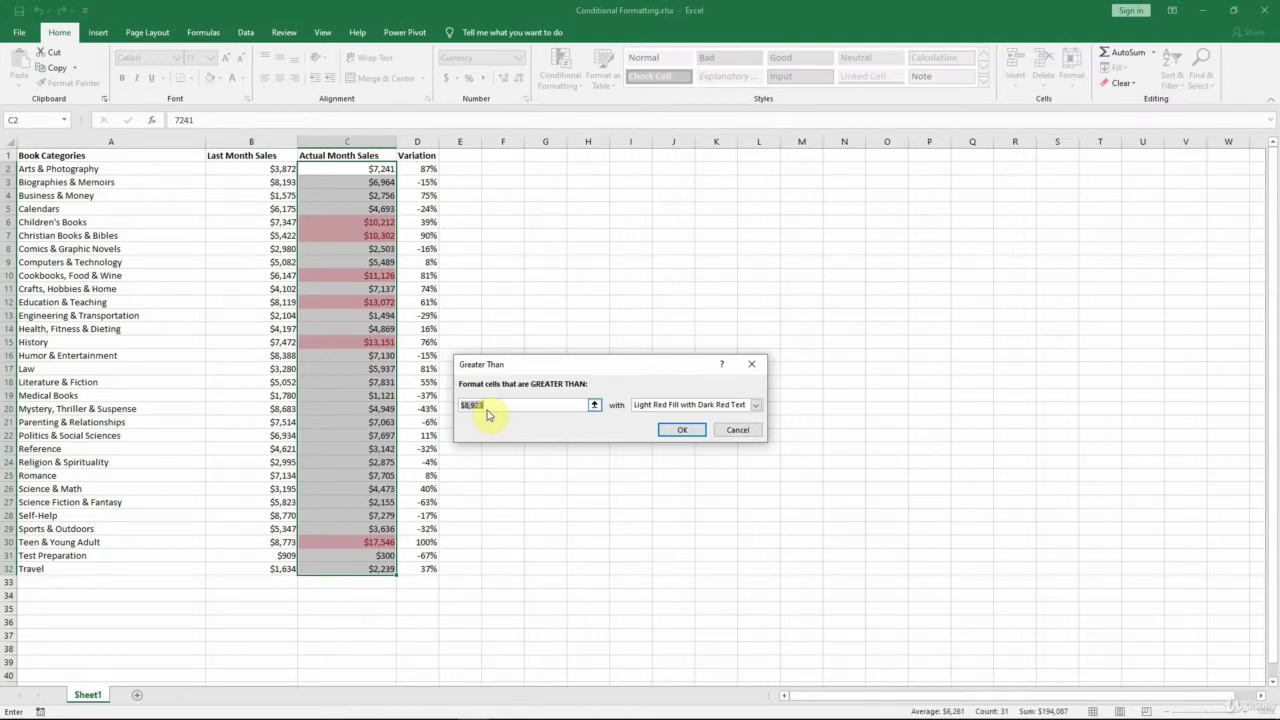
type("10000")
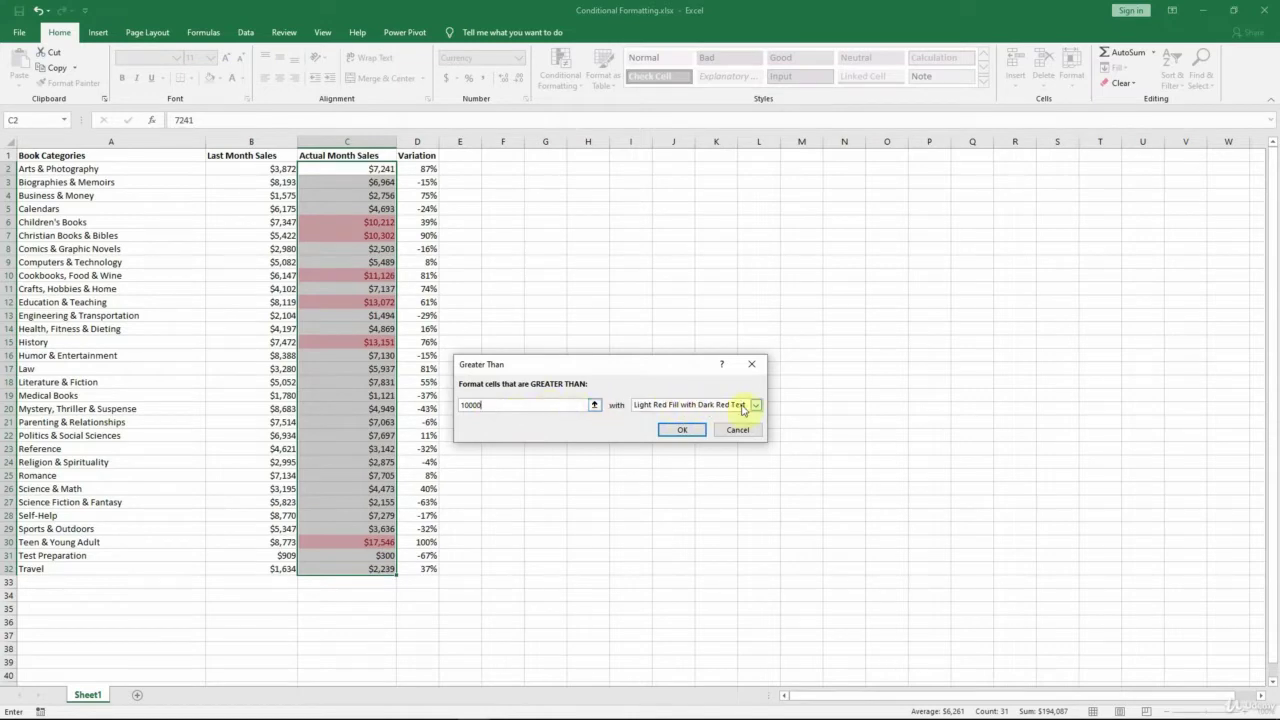
left_click(756, 405)
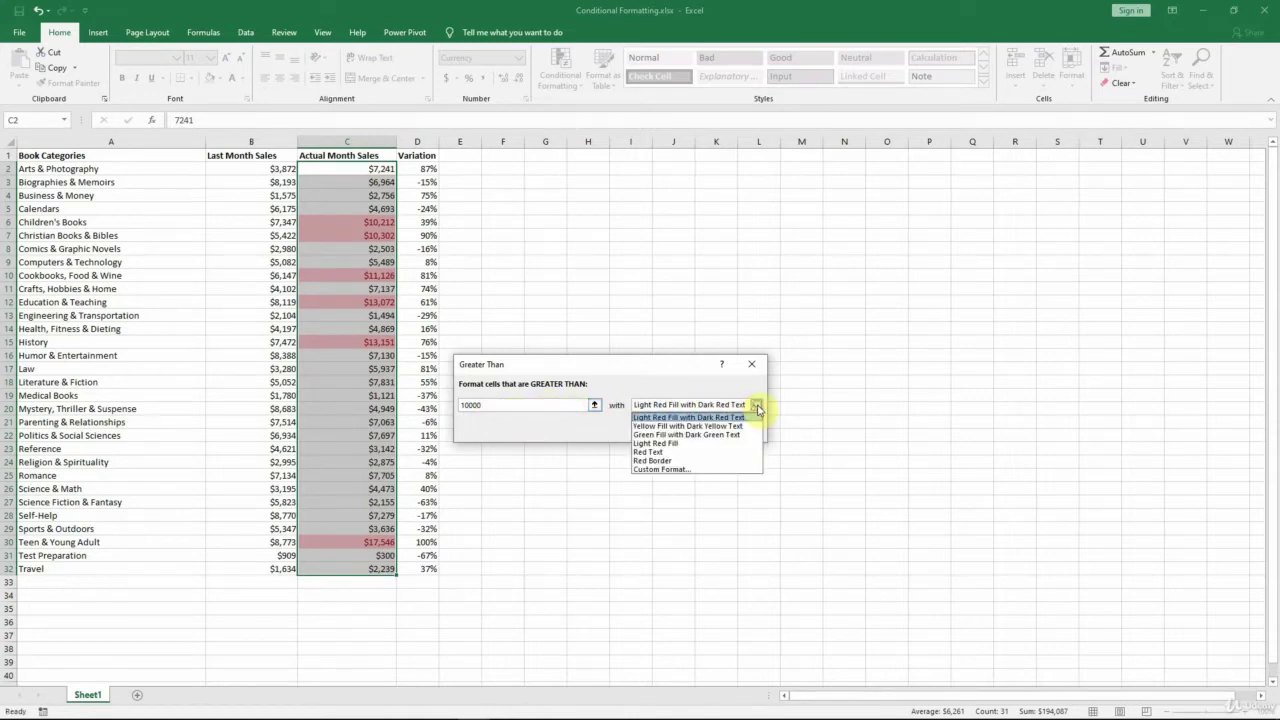
left_click(700, 435)
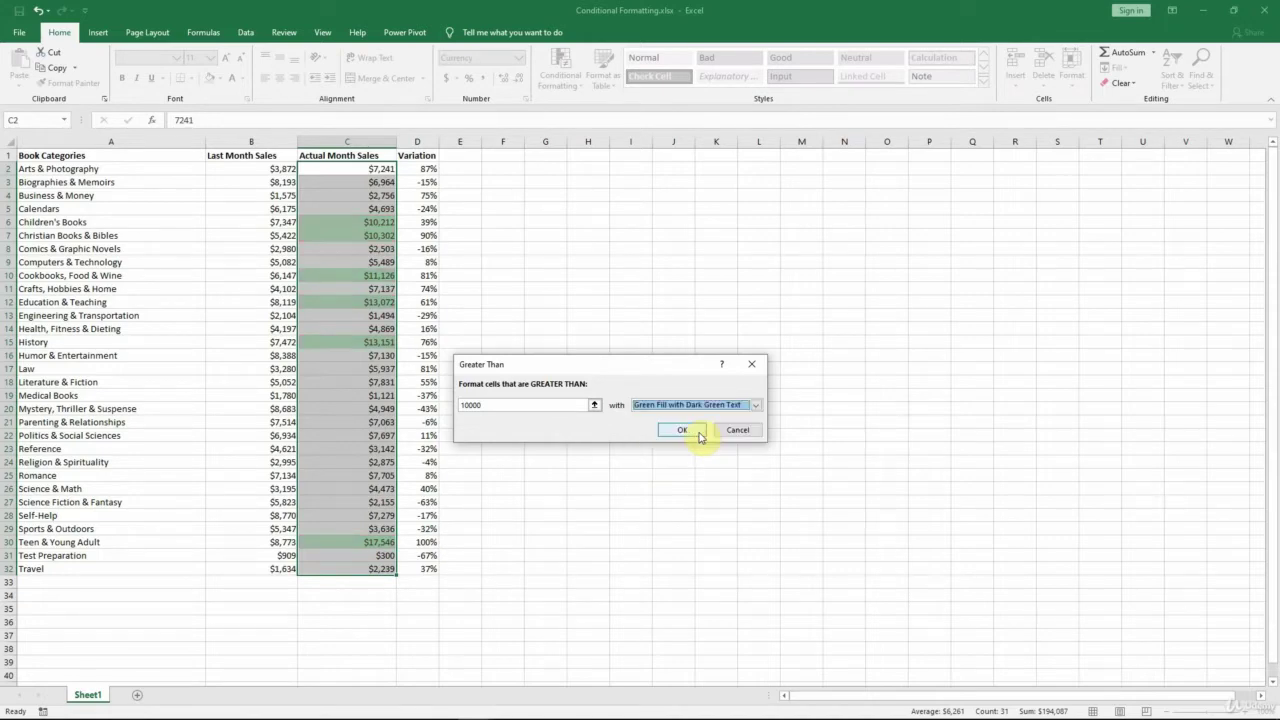
left_click(699, 433)
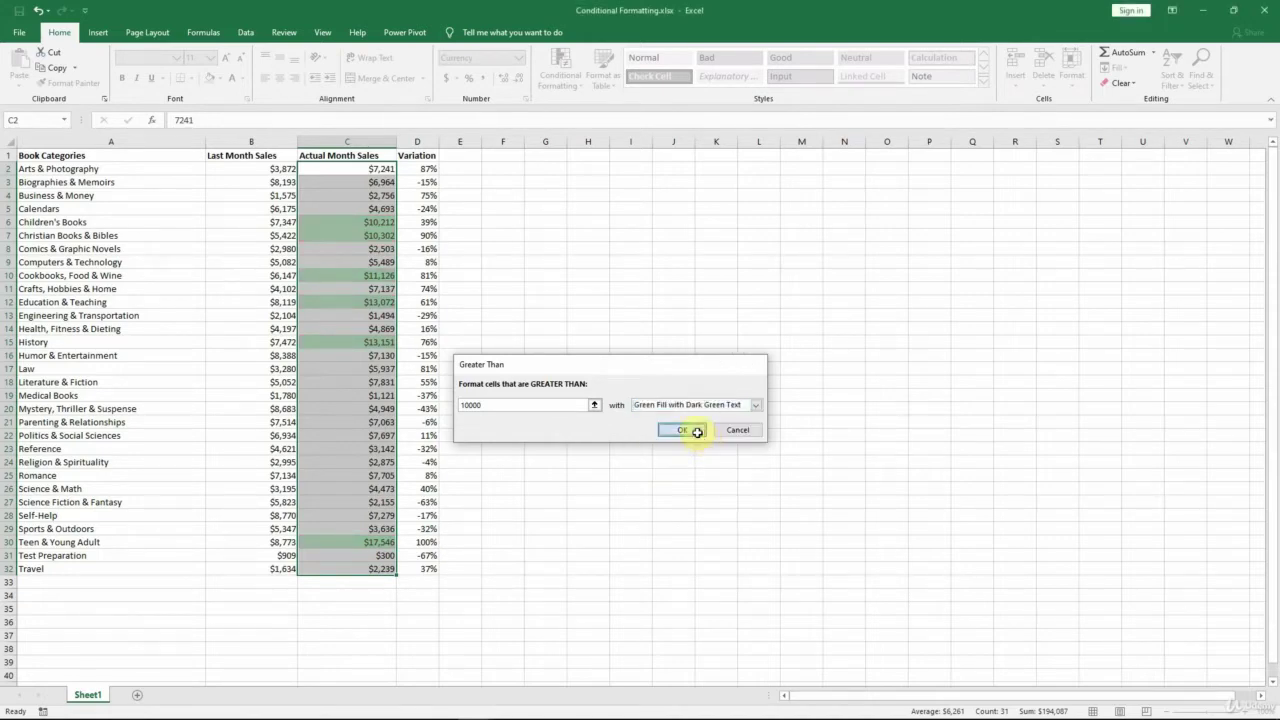
left_click(512, 272)
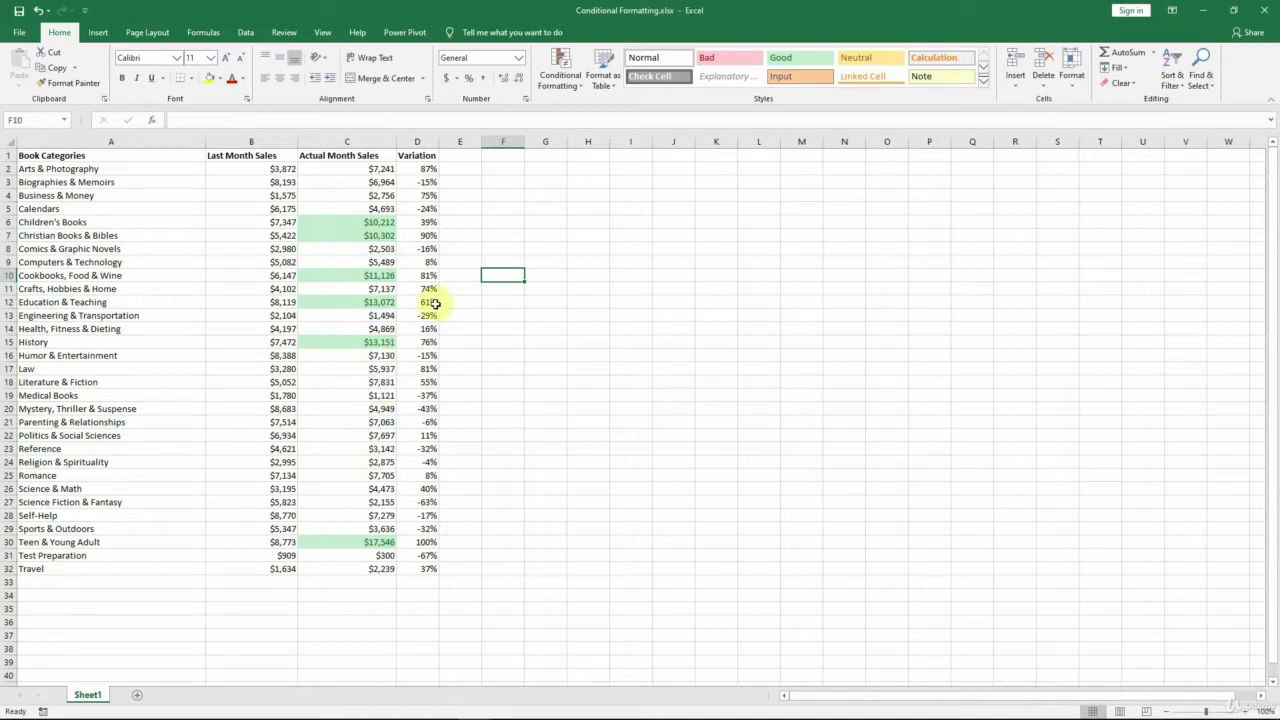
List all conditional formatting rules of This Worksheet in the Conditional Formatting Rules Manager.
left_click(576, 86)
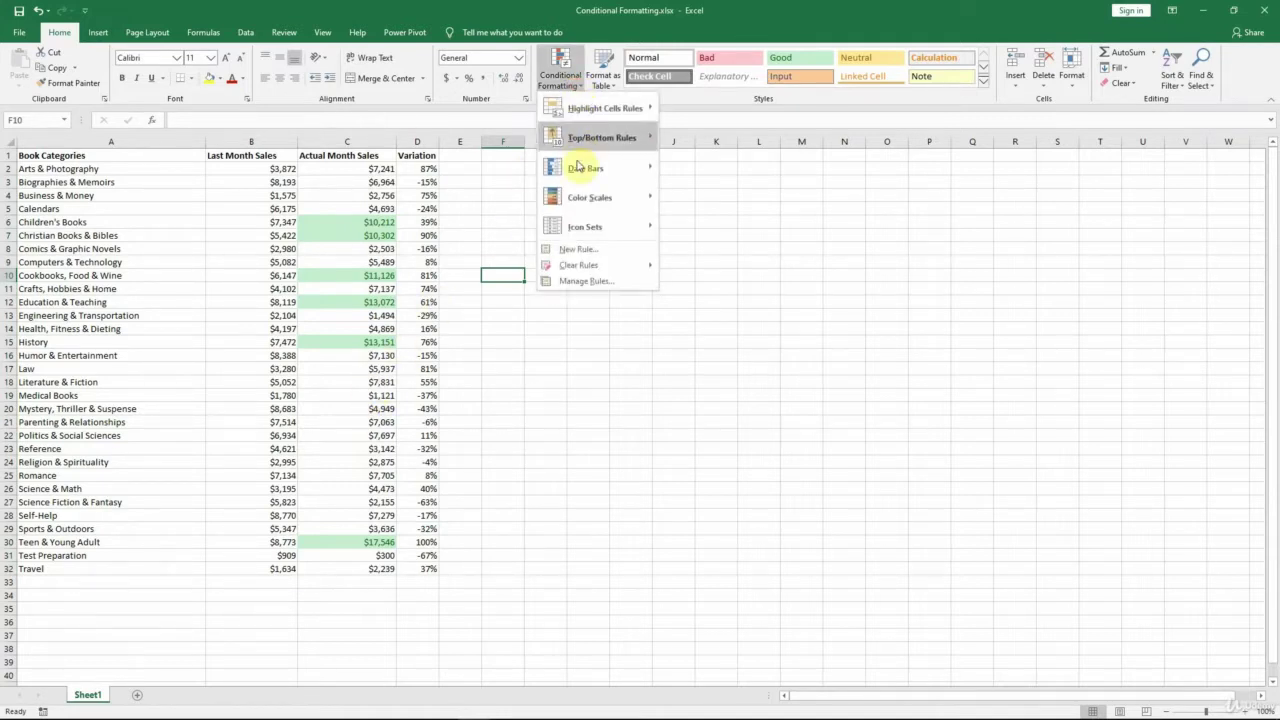
left_click(613, 291)
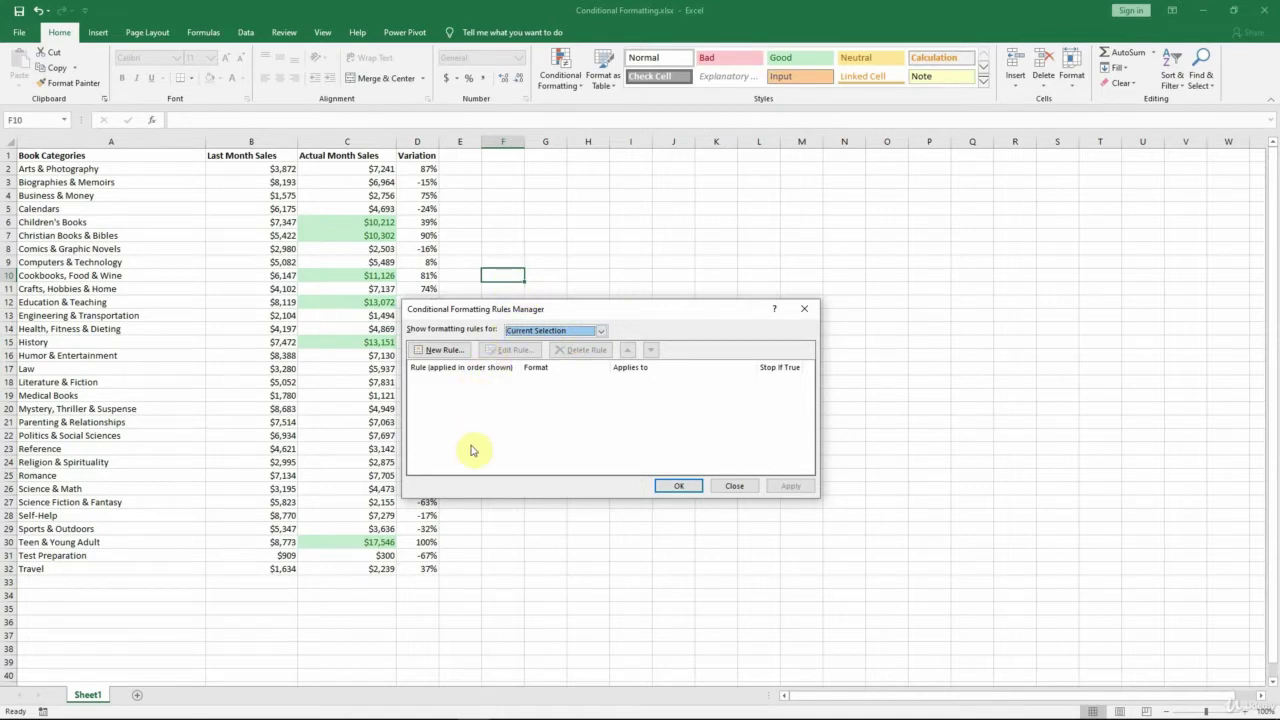
left_click(601, 331)
left_click(585, 352)
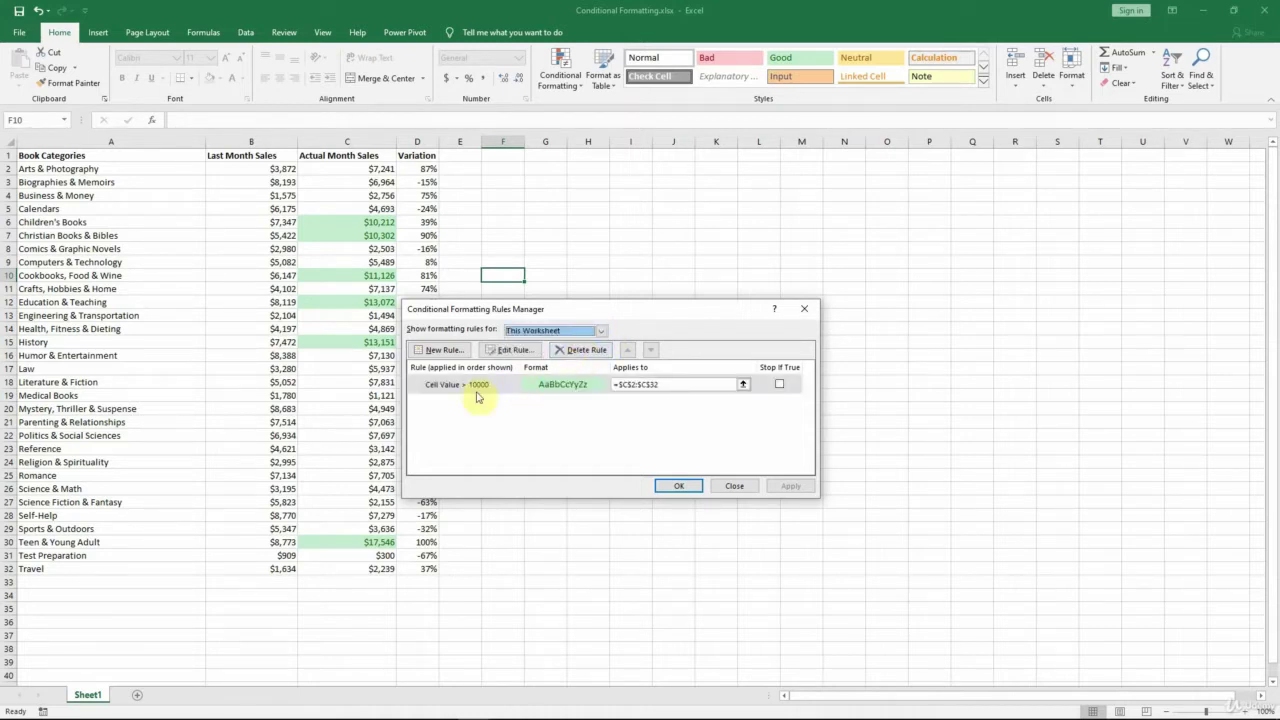
Examine the fill and font settings of the greater-than-10000 rule, and leave the rule unedited.
left_click(596, 385)
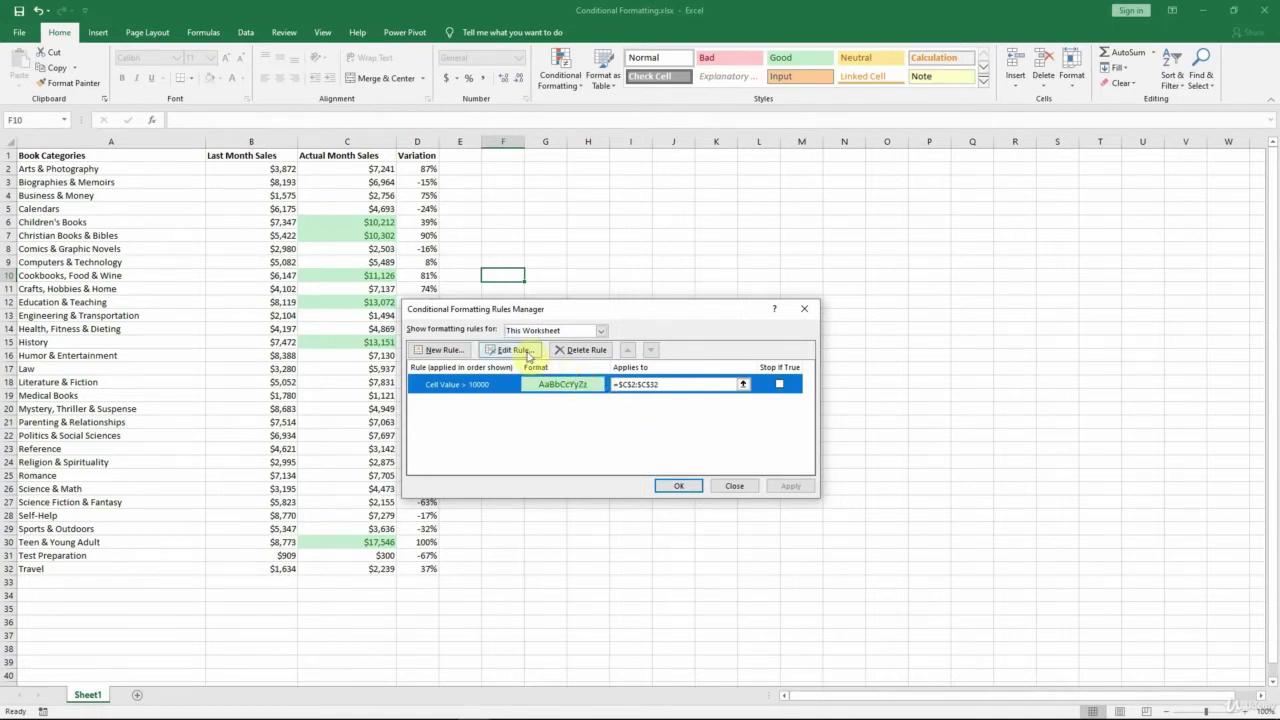
left_click(512, 350)
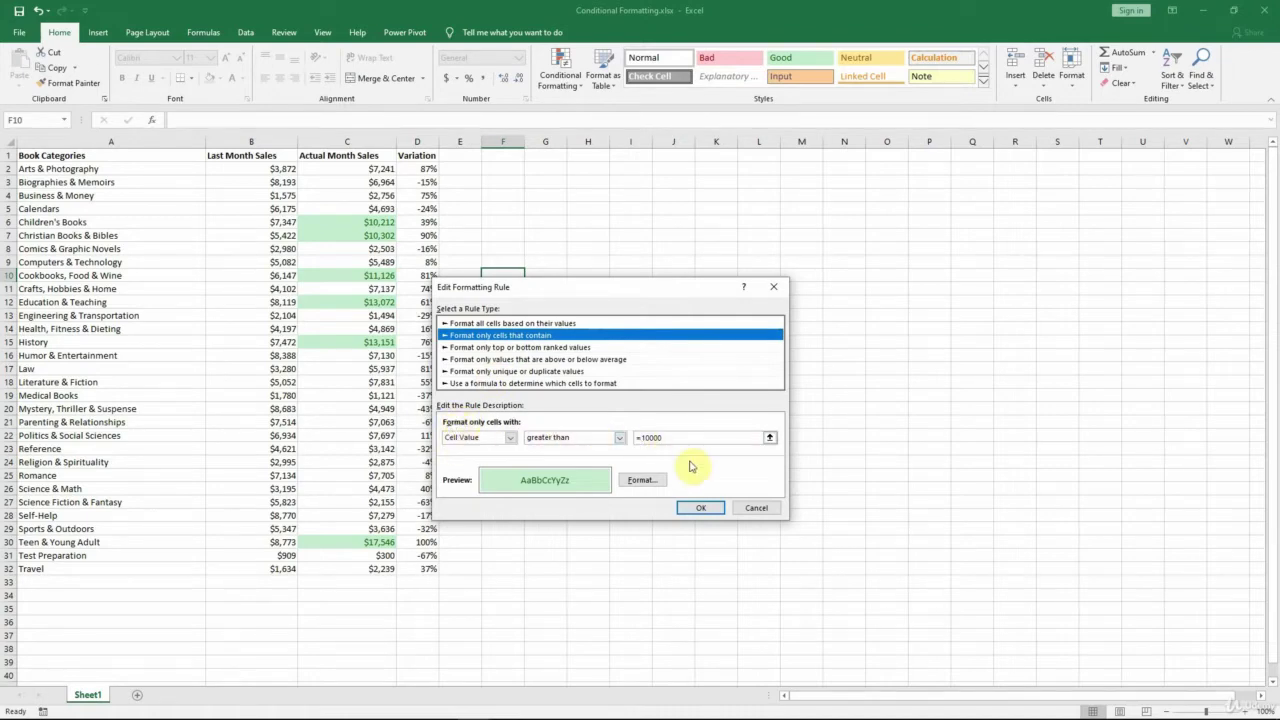
left_click(643, 480)
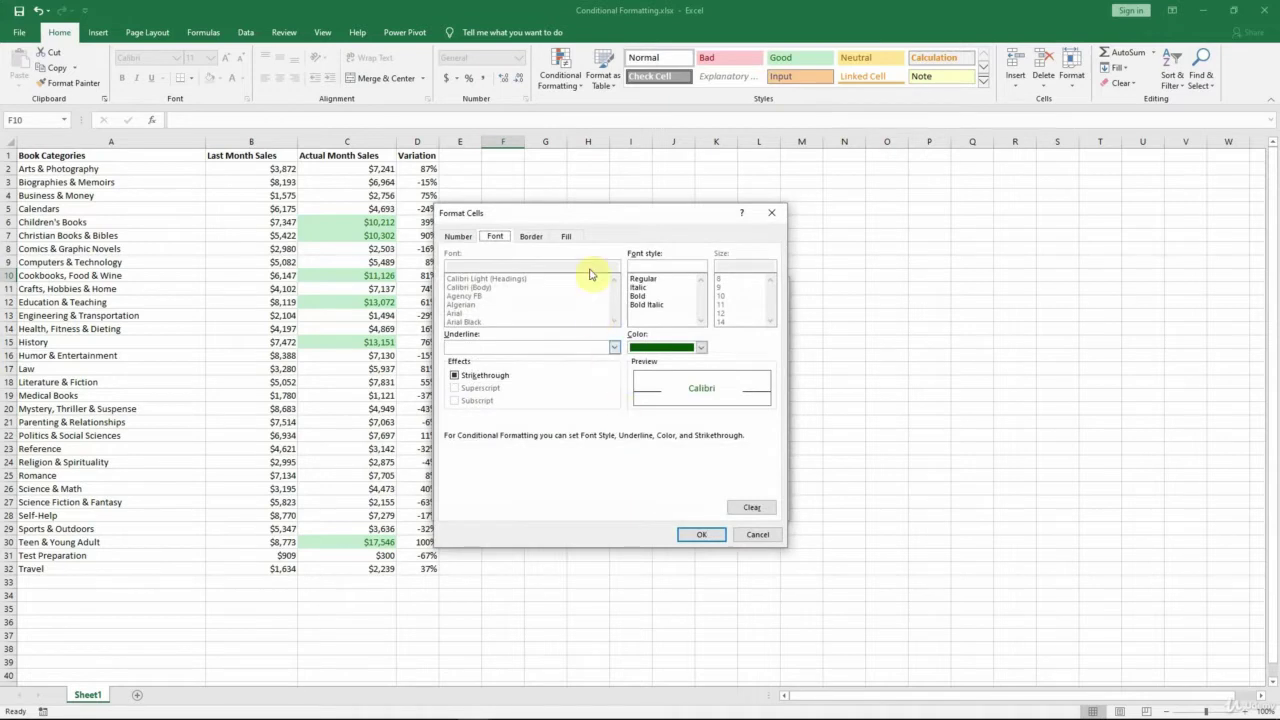
left_click(572, 237)
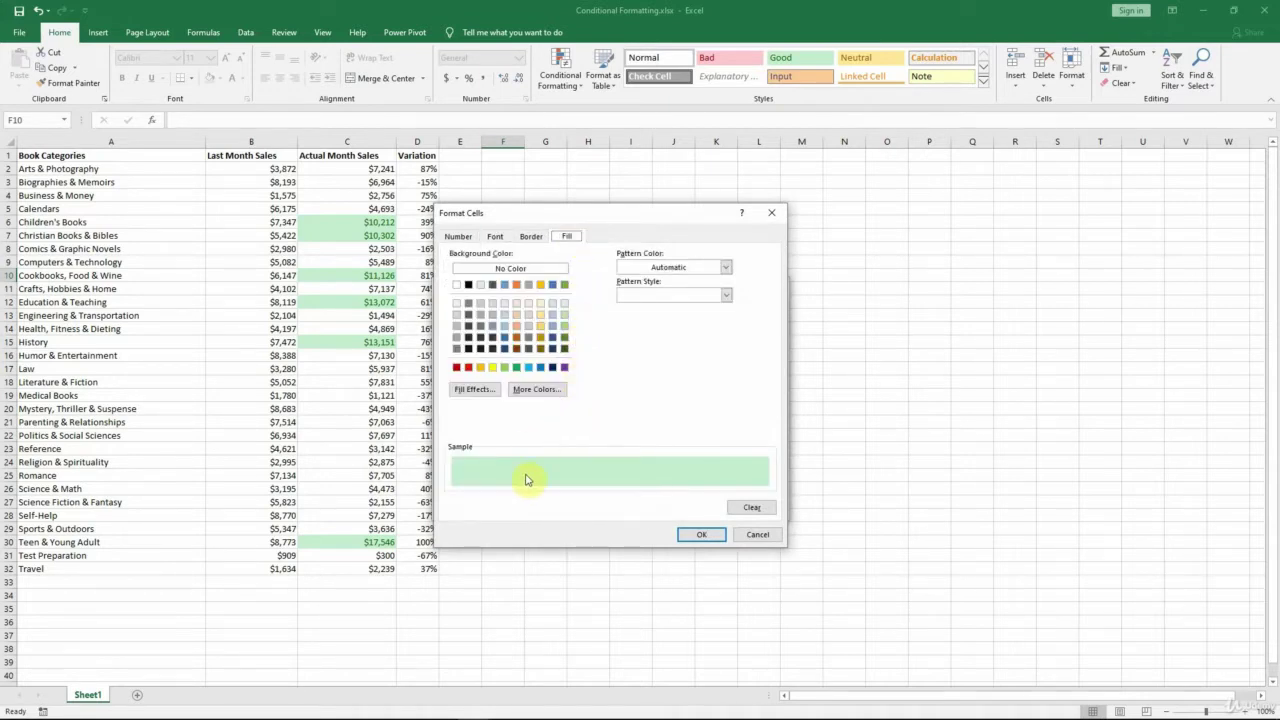
left_click(495, 237)
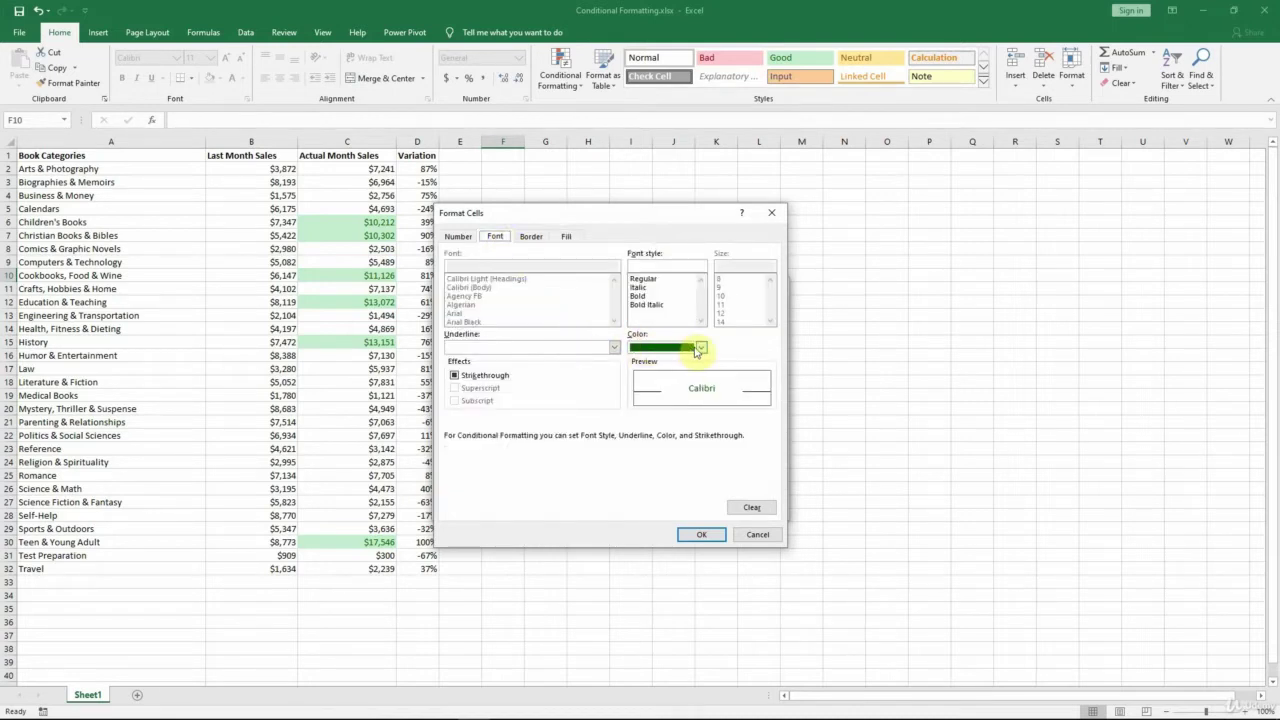
left_click(765, 536)
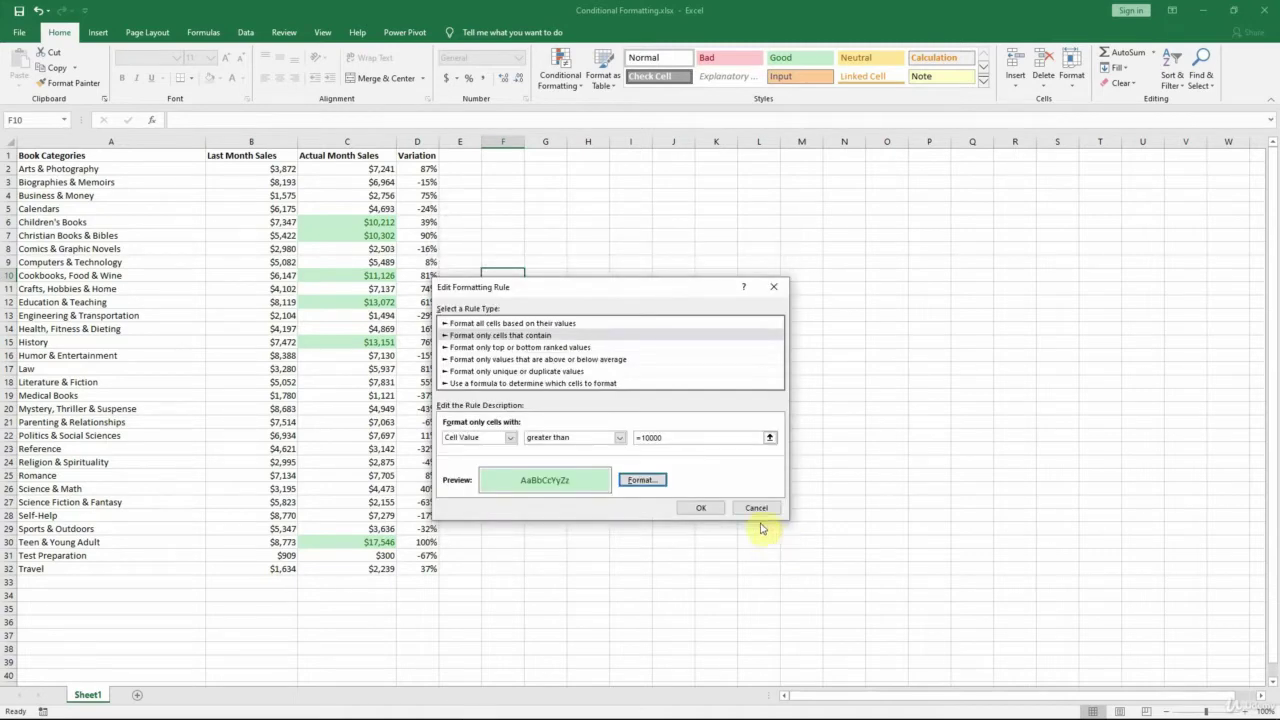
left_click(756, 508)
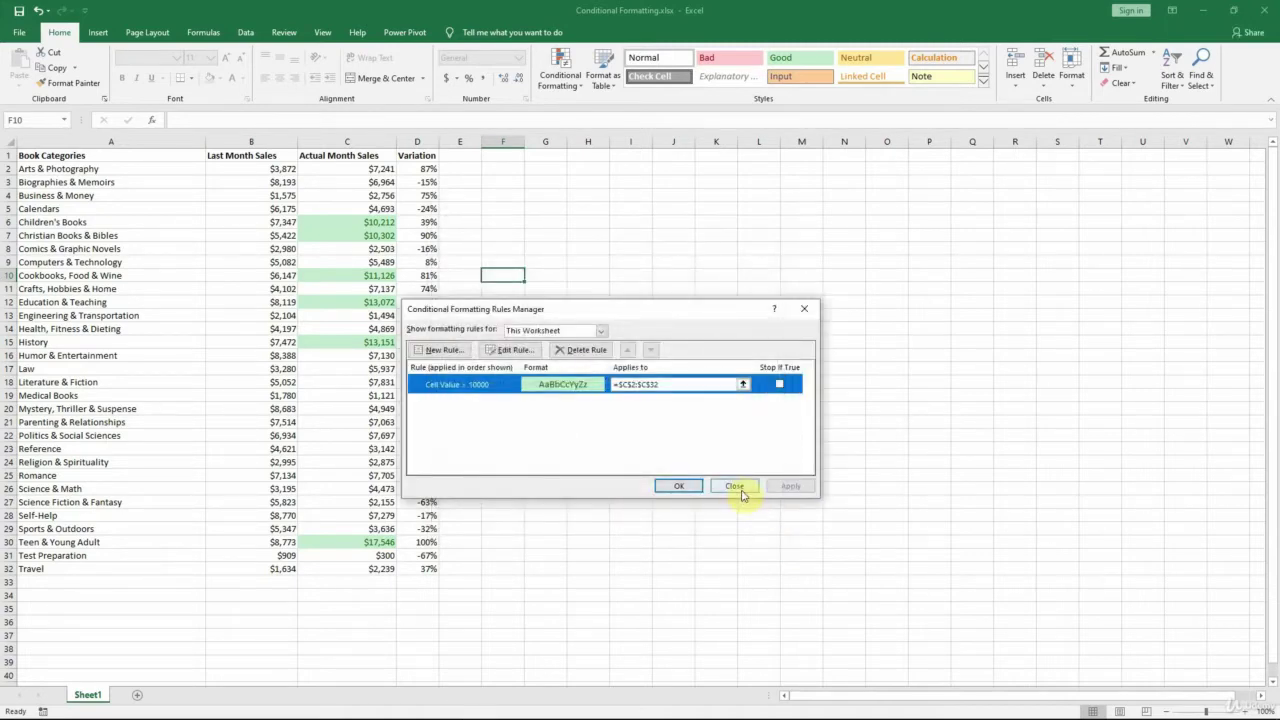
left_click(738, 486)
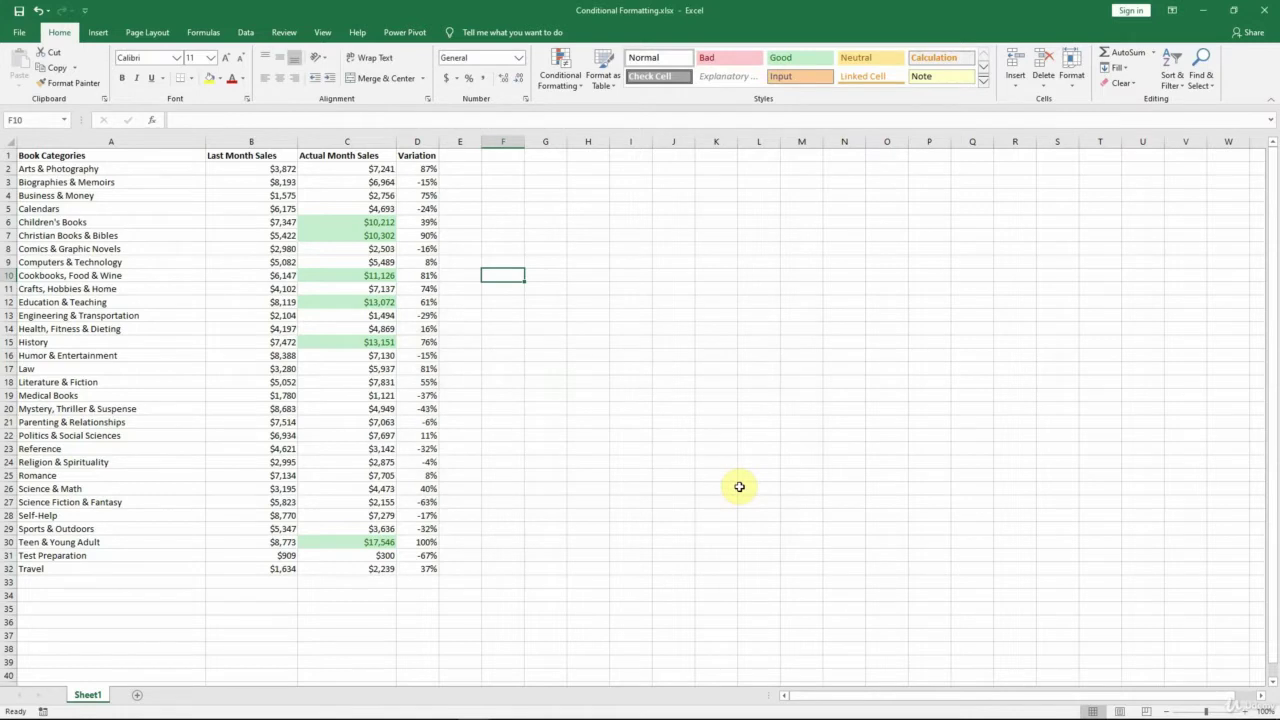
Clear the conditional formatting rules from the entire sheet.
left_click(577, 90)
mouse_move(577, 268)
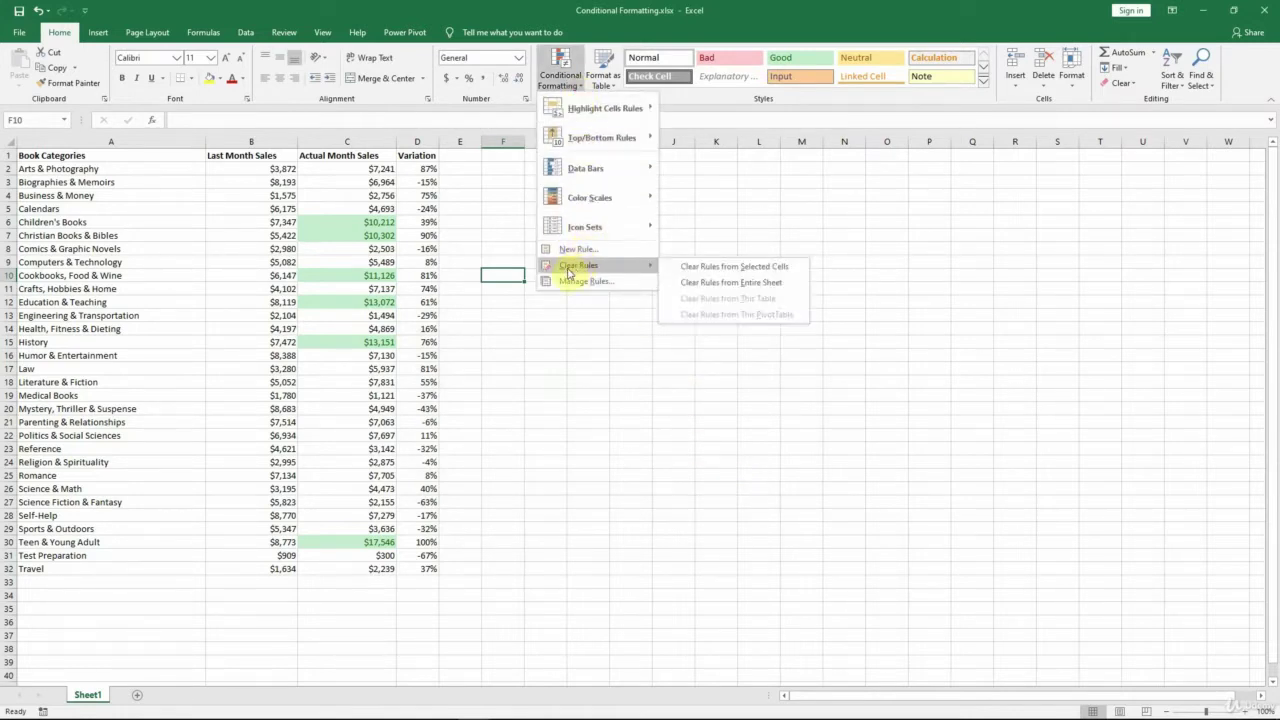
left_click(748, 283)
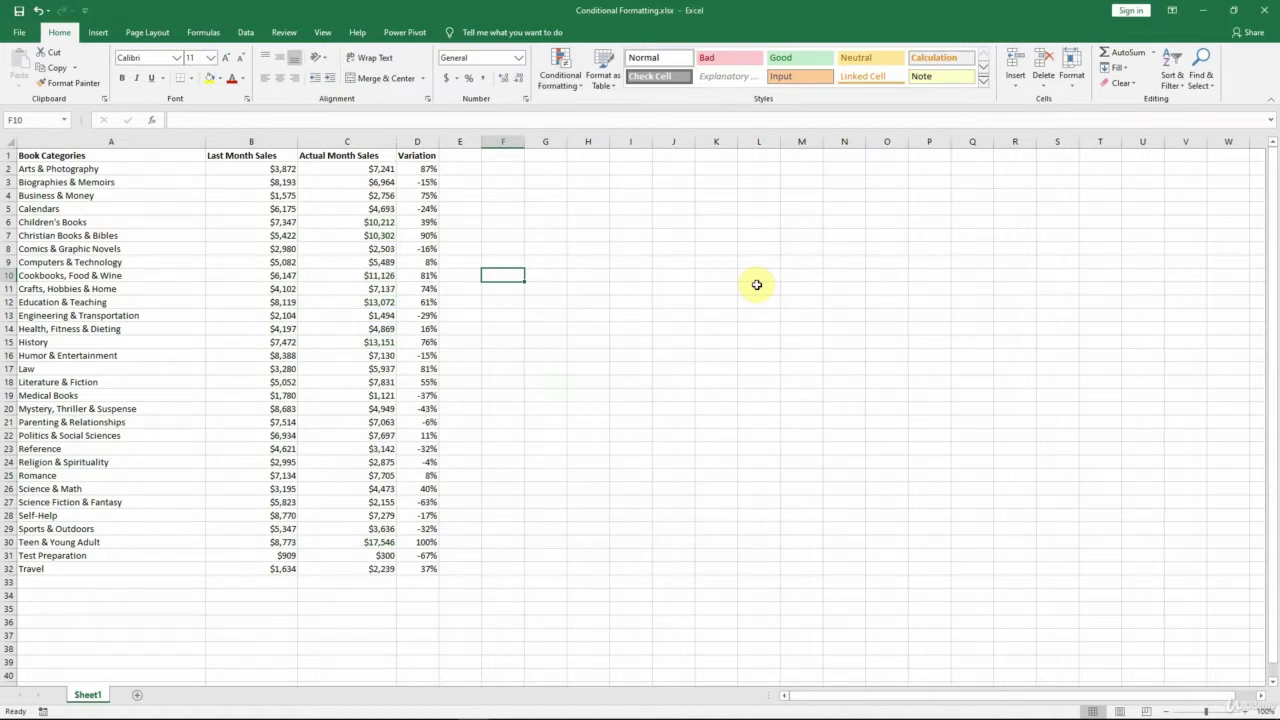
Mark the top 10% of the Actual Month Sales values in C2:C32 with a Red Border, and undo that rule.
left_click_drag(375, 170, 367, 569)
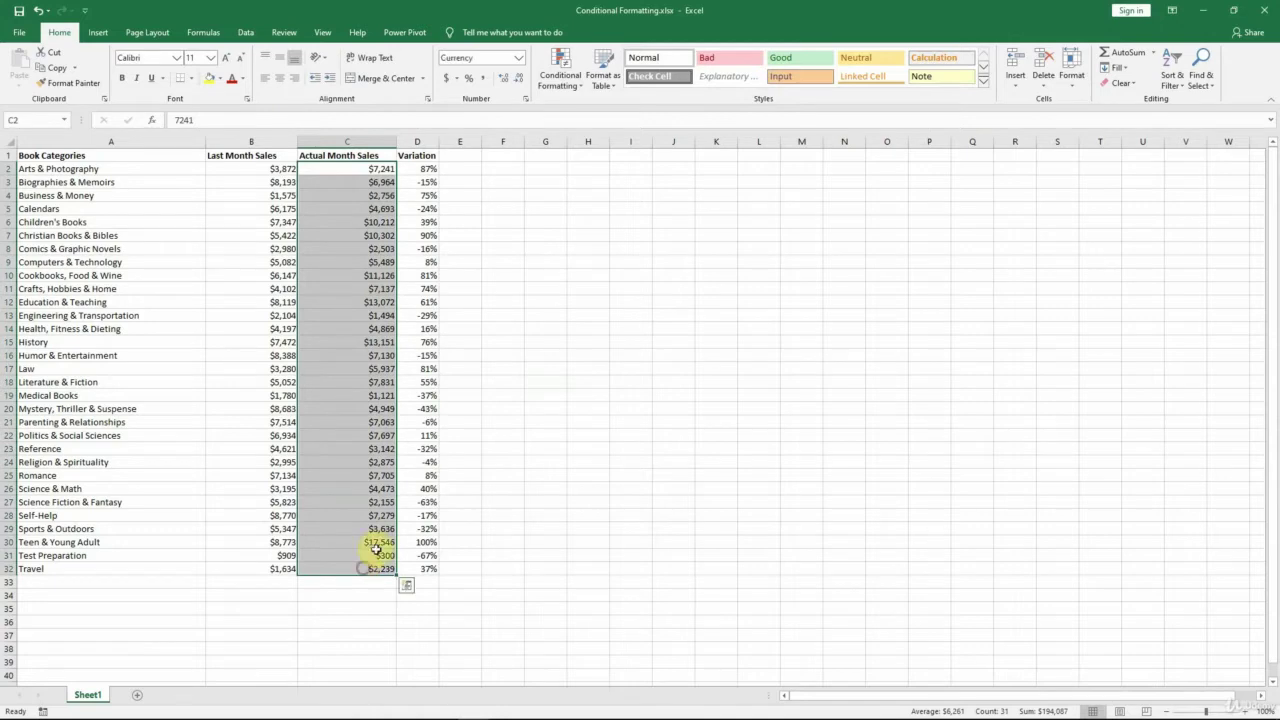
left_click(553, 80)
mouse_move(575, 138)
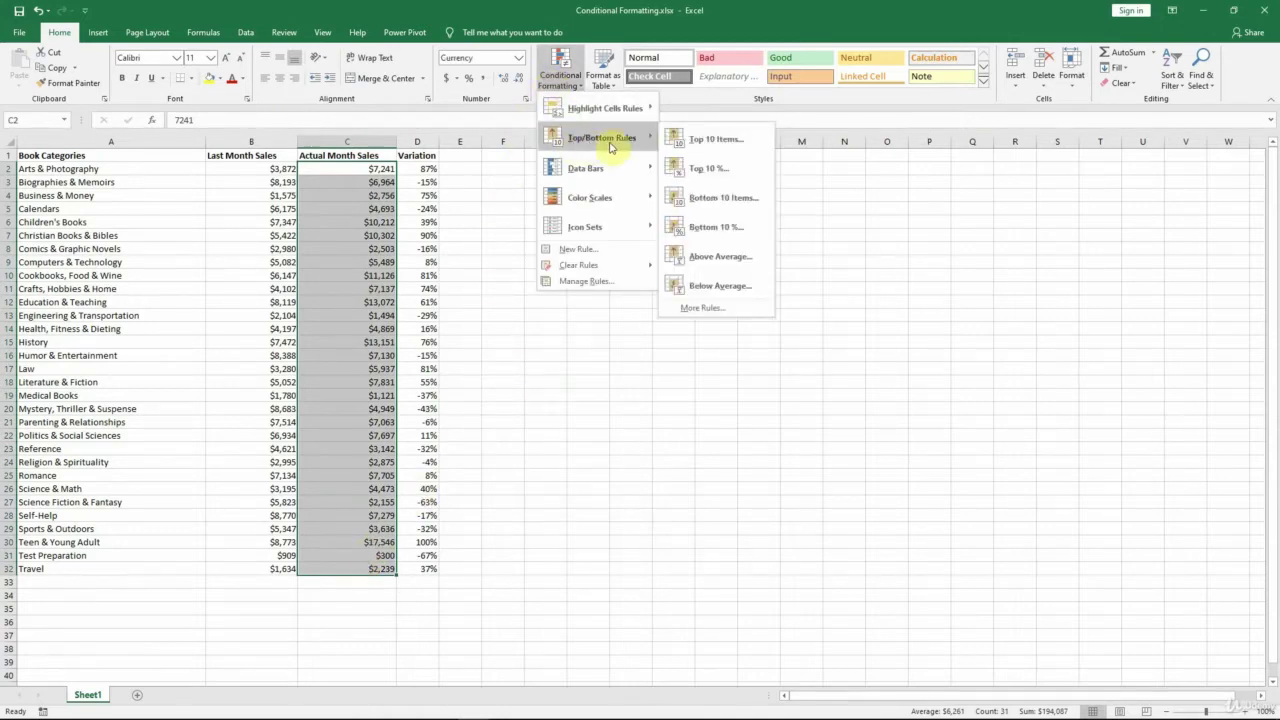
left_click(720, 177)
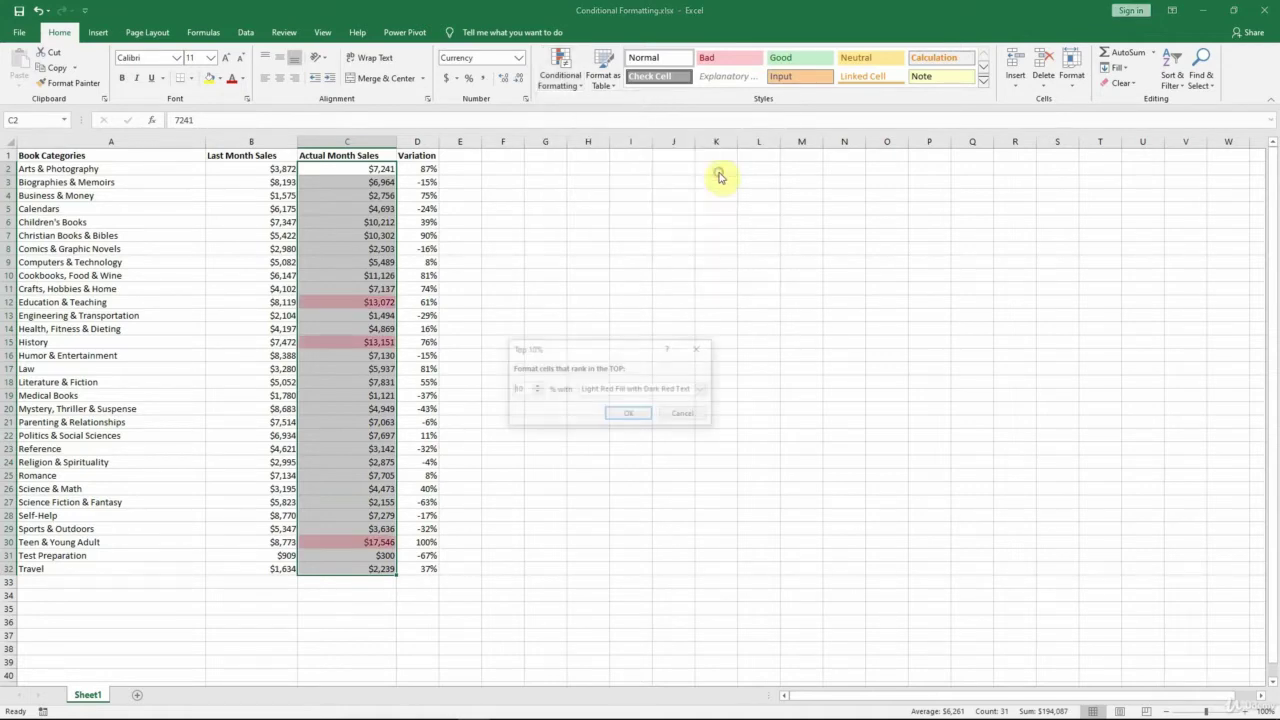
left_click(702, 391)
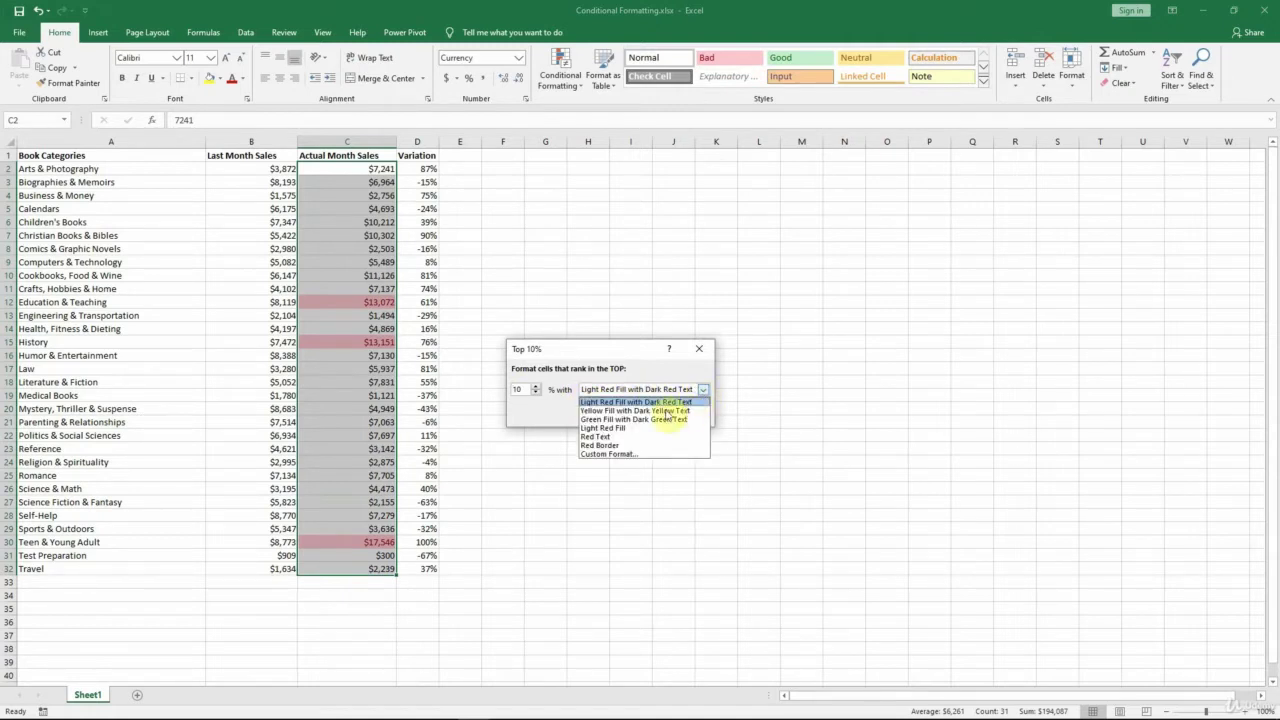
left_click(621, 445)
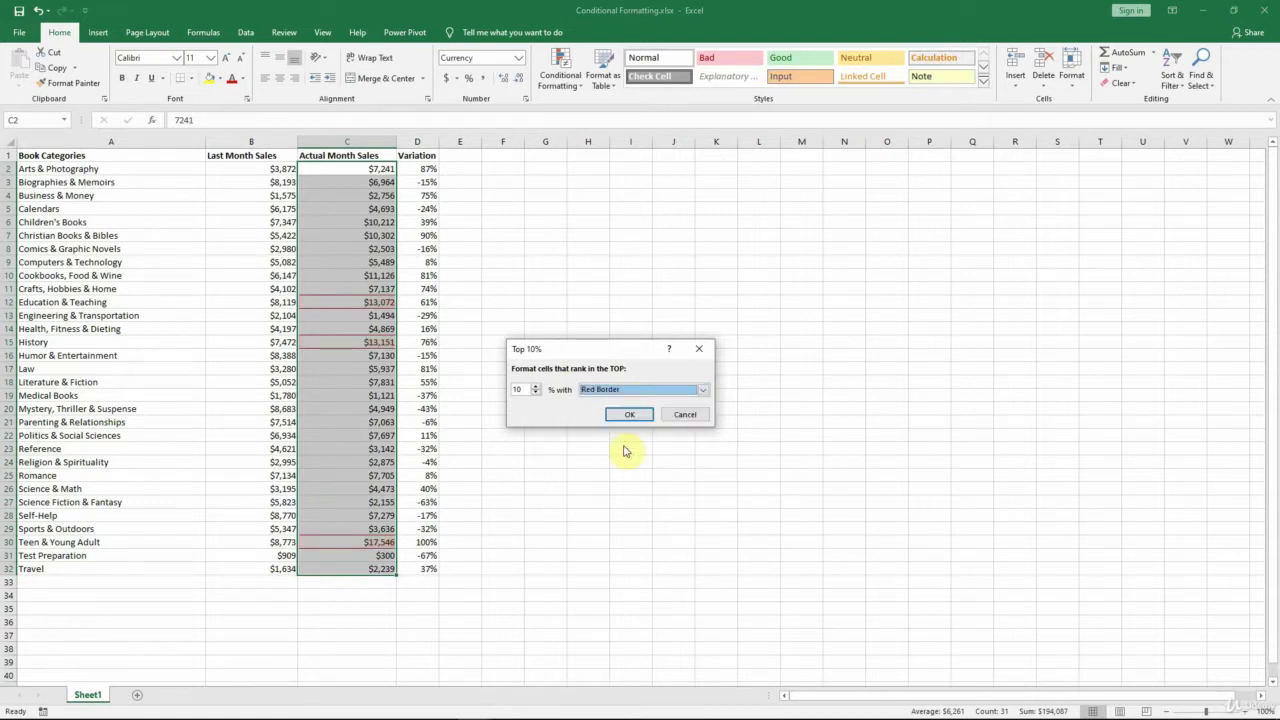
left_click(634, 416)
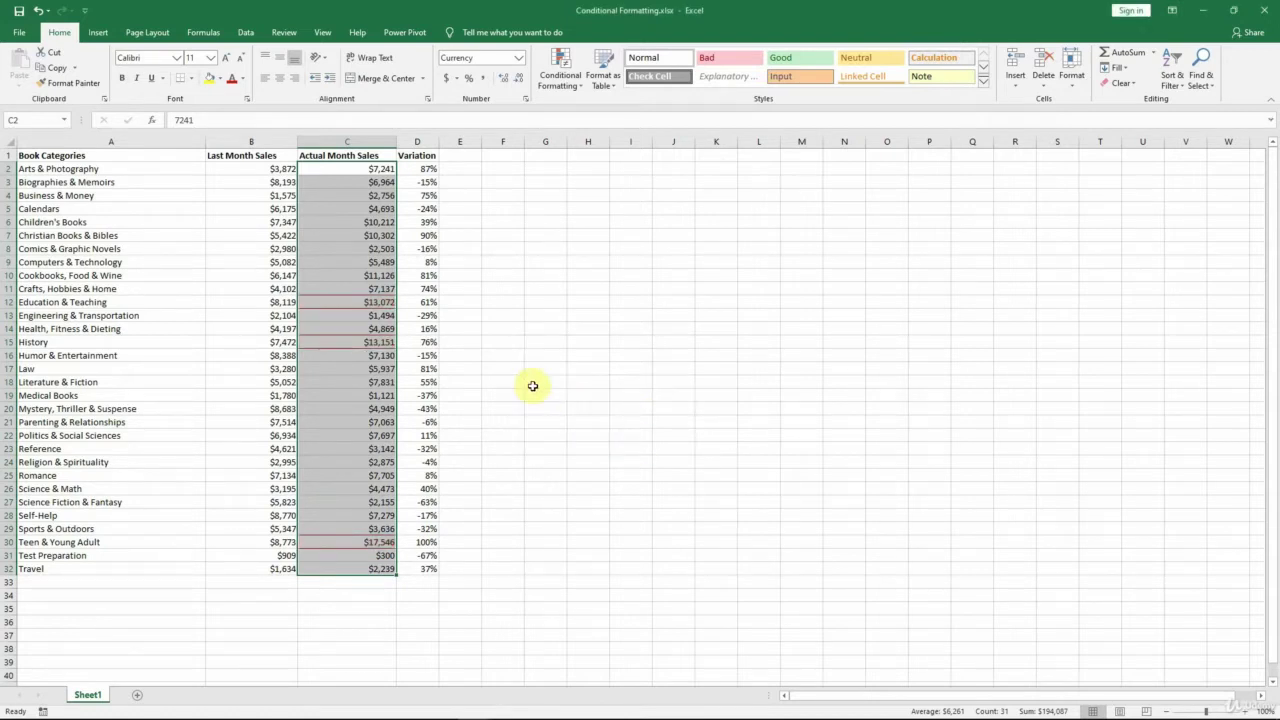
left_click(523, 346)
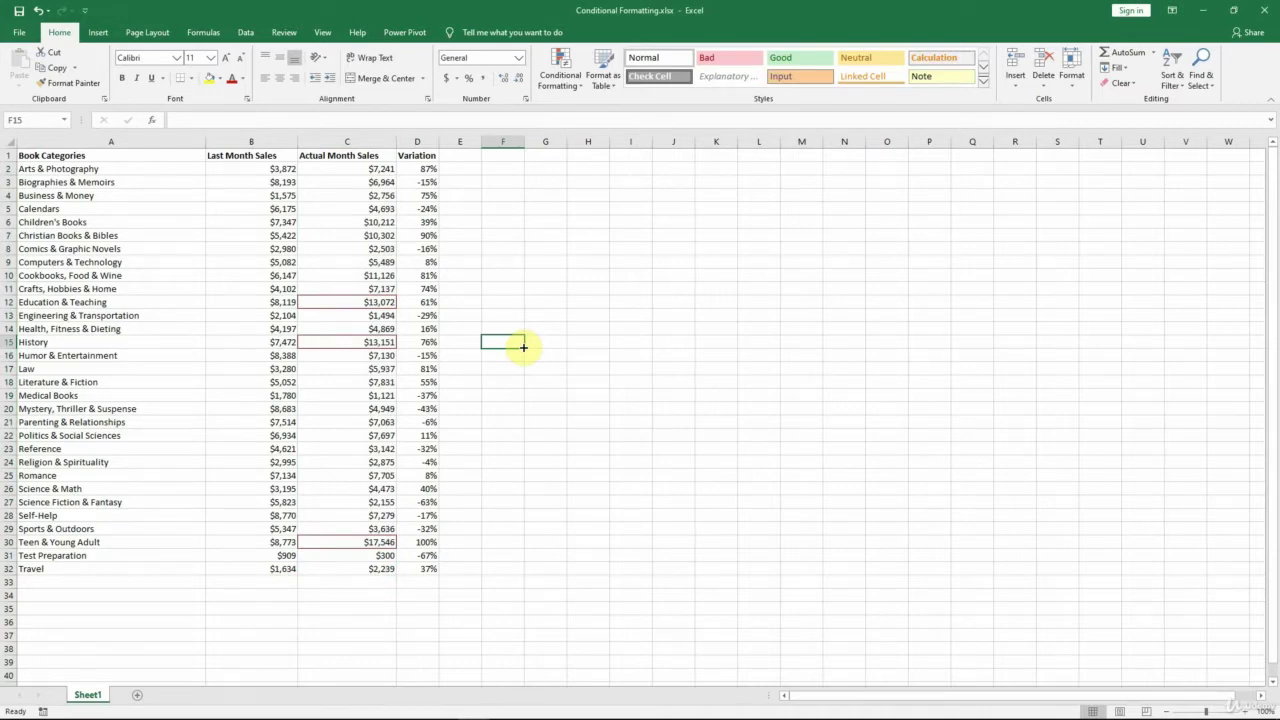
left_click(40, 12)
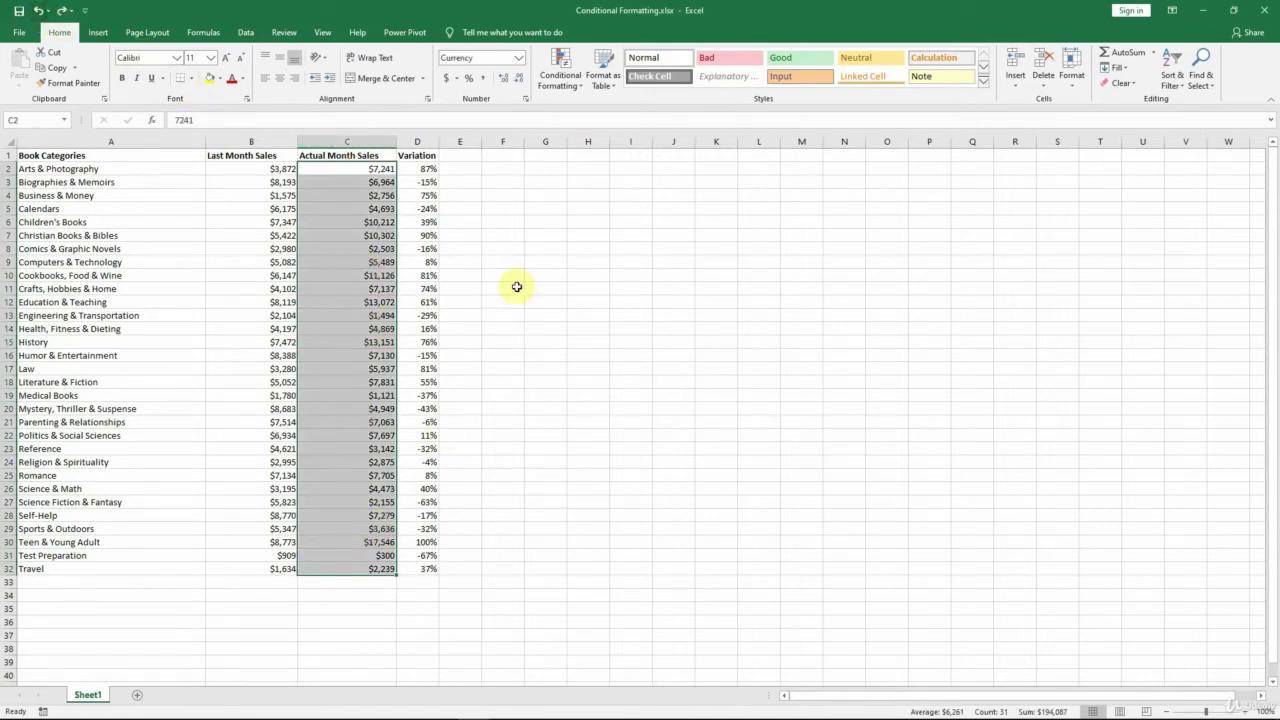
Apply orange gradient-fill data bars to the Actual Month Sales values in C2:C32.
left_click(562, 72)
mouse_move(565, 170)
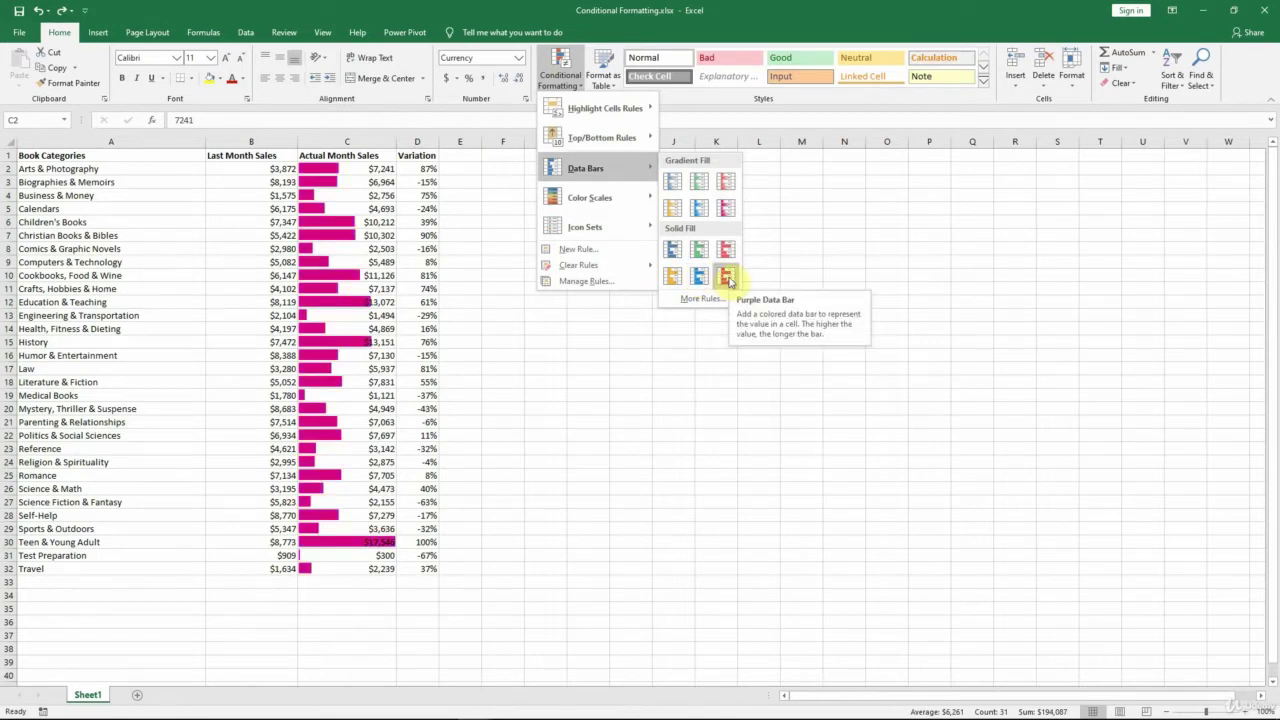
left_click(672, 210)
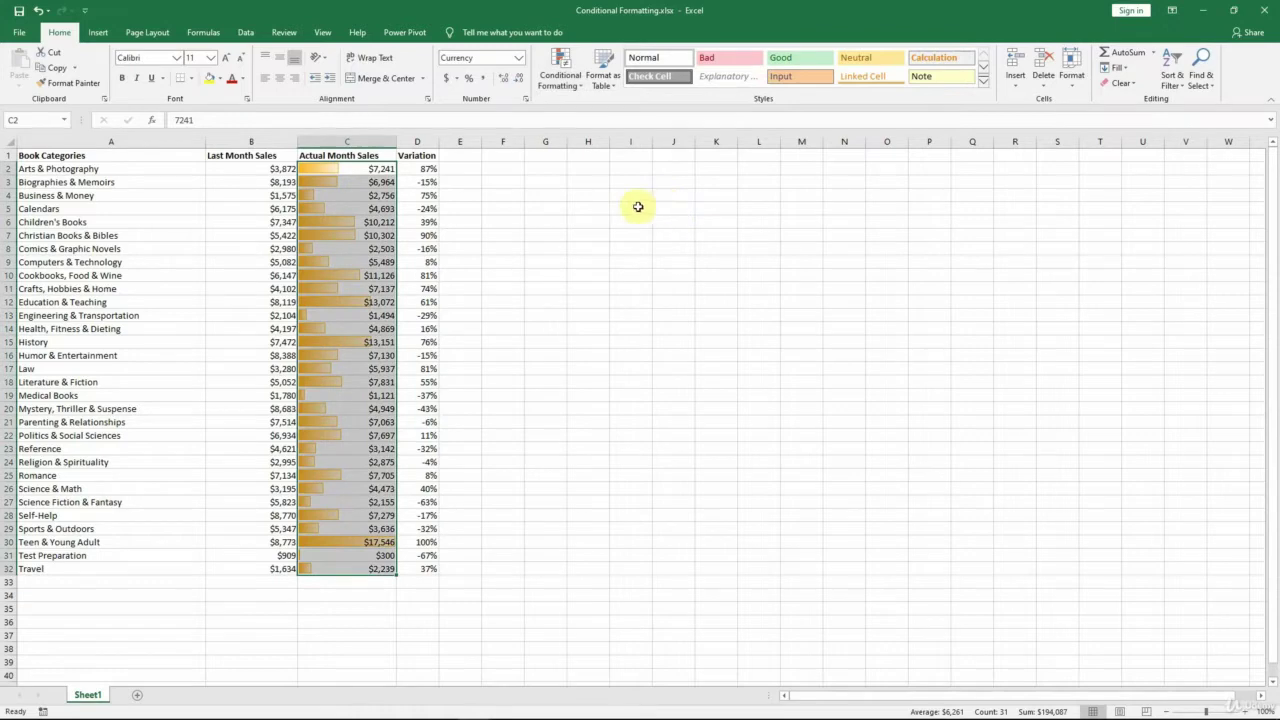
left_click(557, 205)
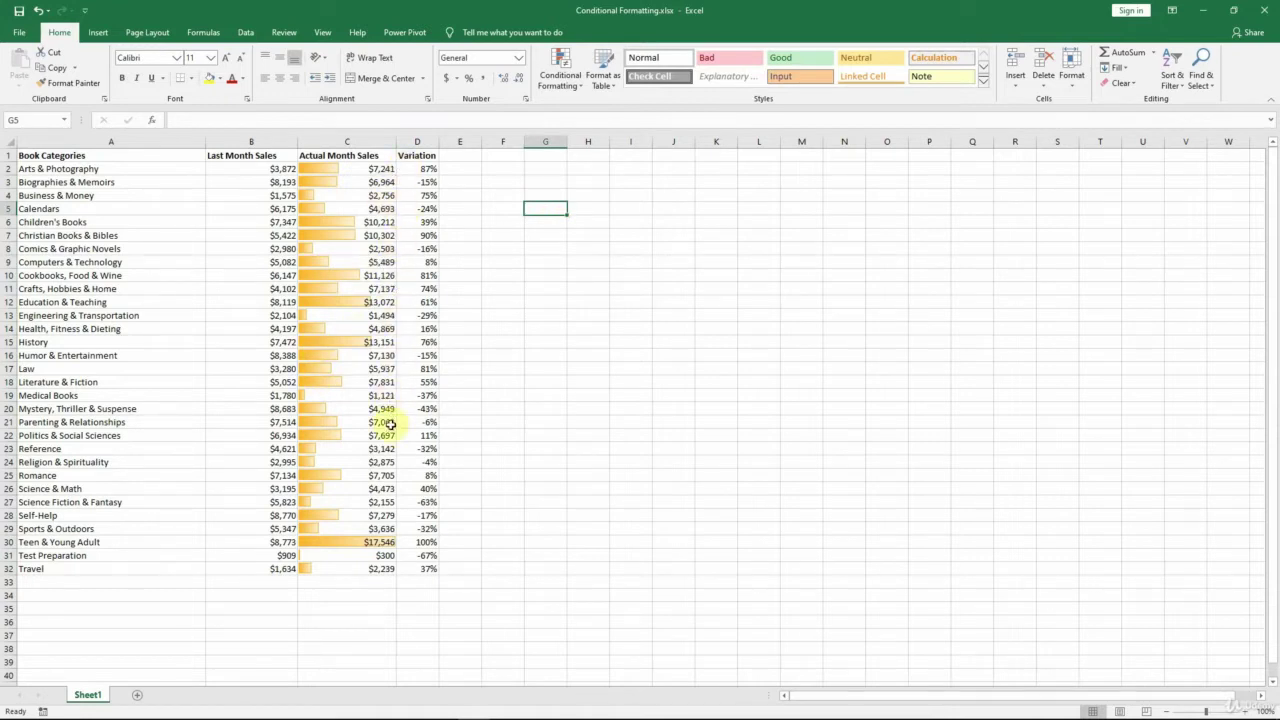
Insert a blank column between the Actual Month Sales and Variation columns.
left_click(428, 142)
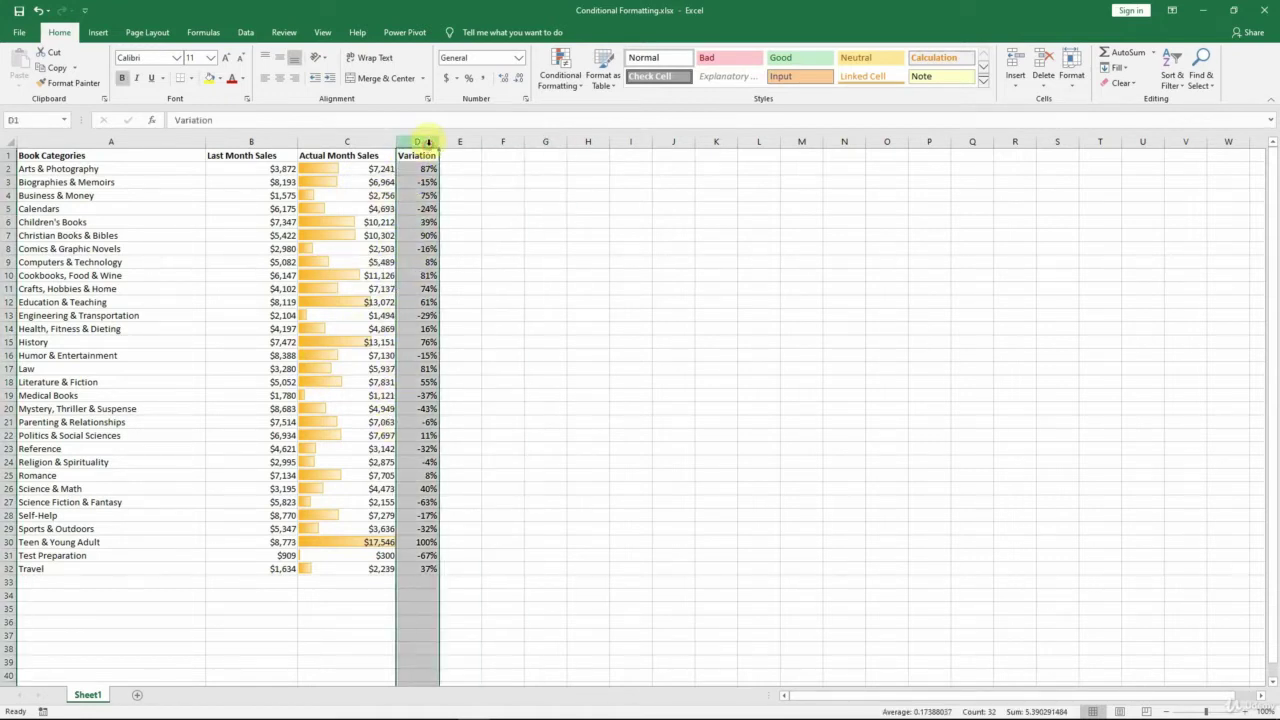
right_click(428, 142)
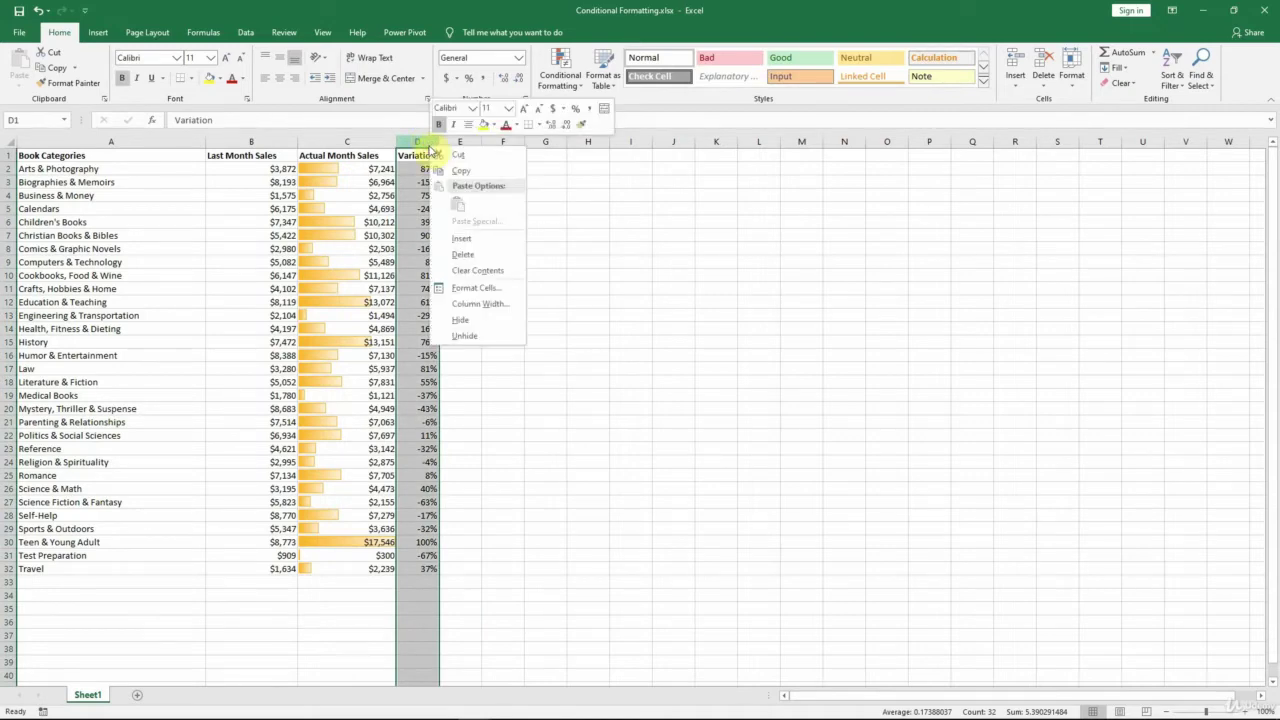
left_click(478, 243)
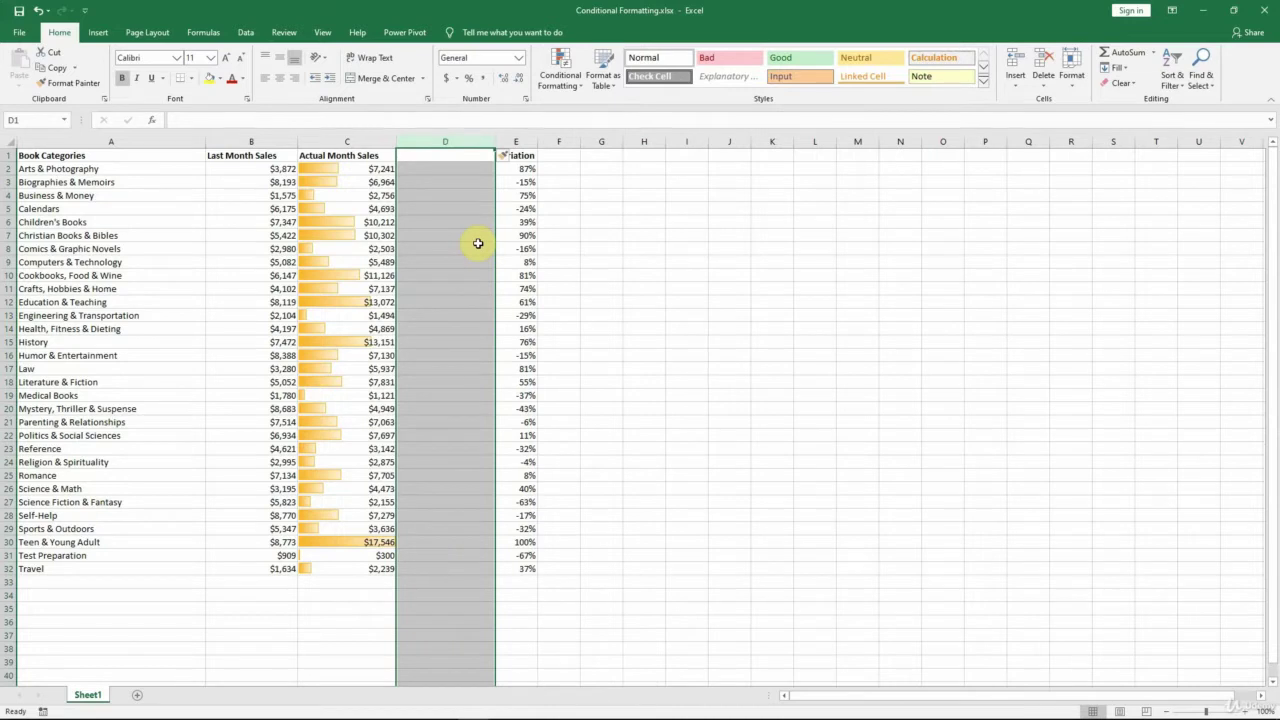
Enter the formula =C2 in D2 of the blank column and fill it down to D32.
left_click(439, 170)
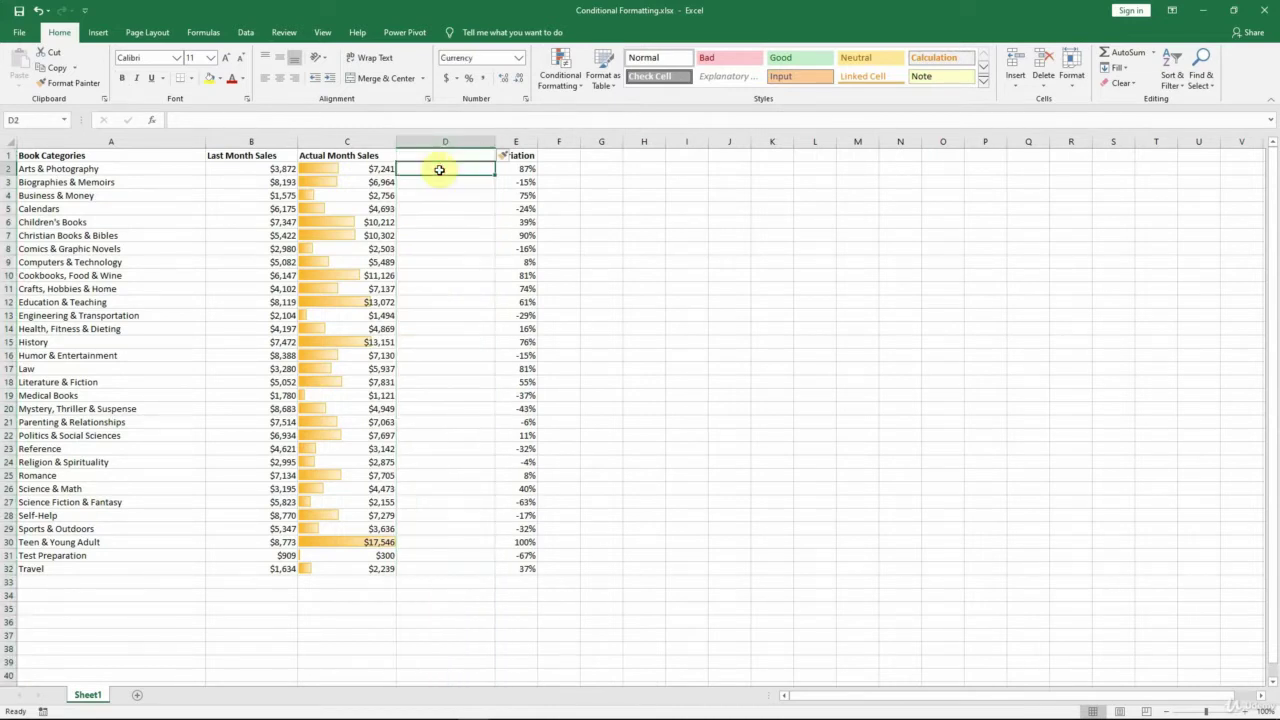
type("=")
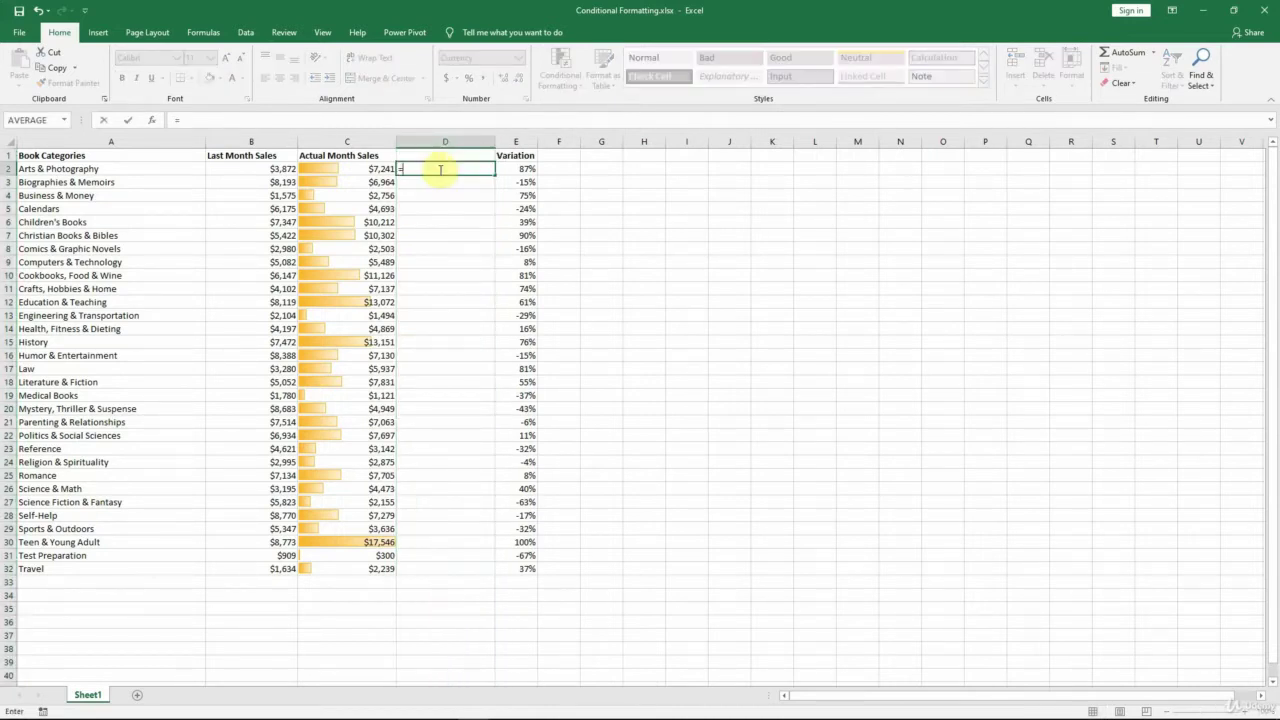
left_click(381, 167)
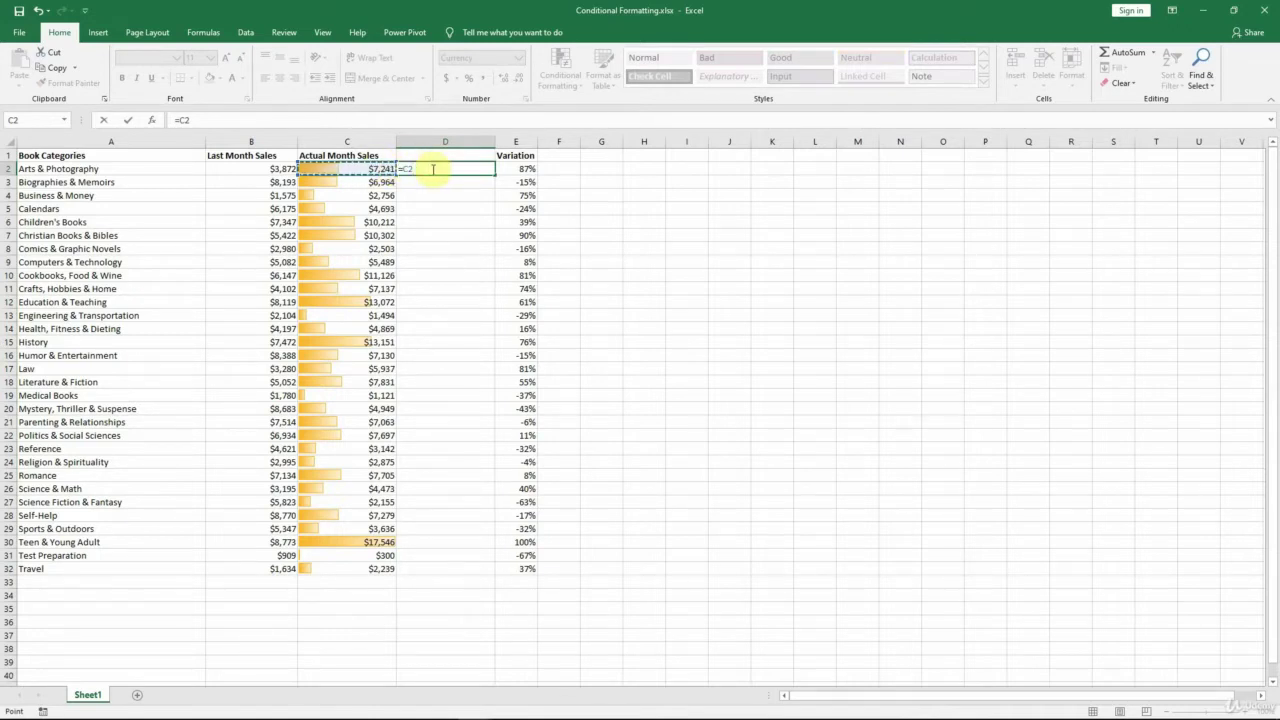
key("ctrl+Return")
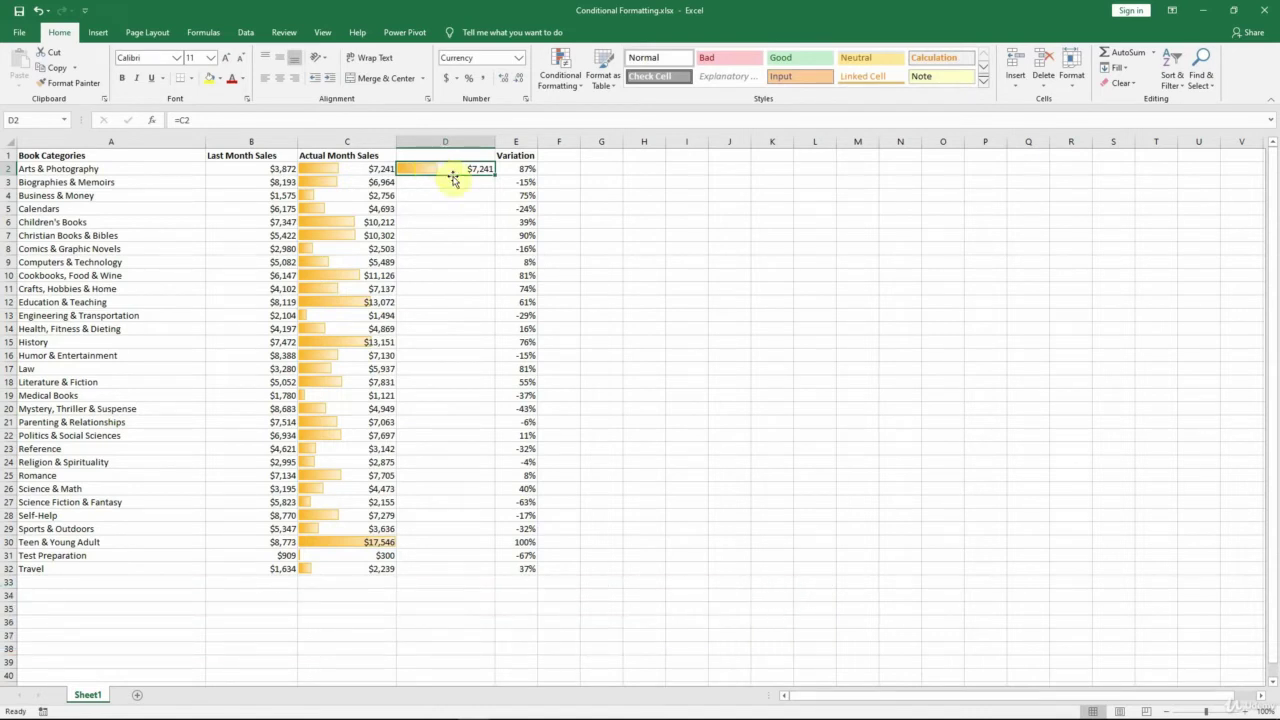
left_click_drag(494, 175, 490, 575)
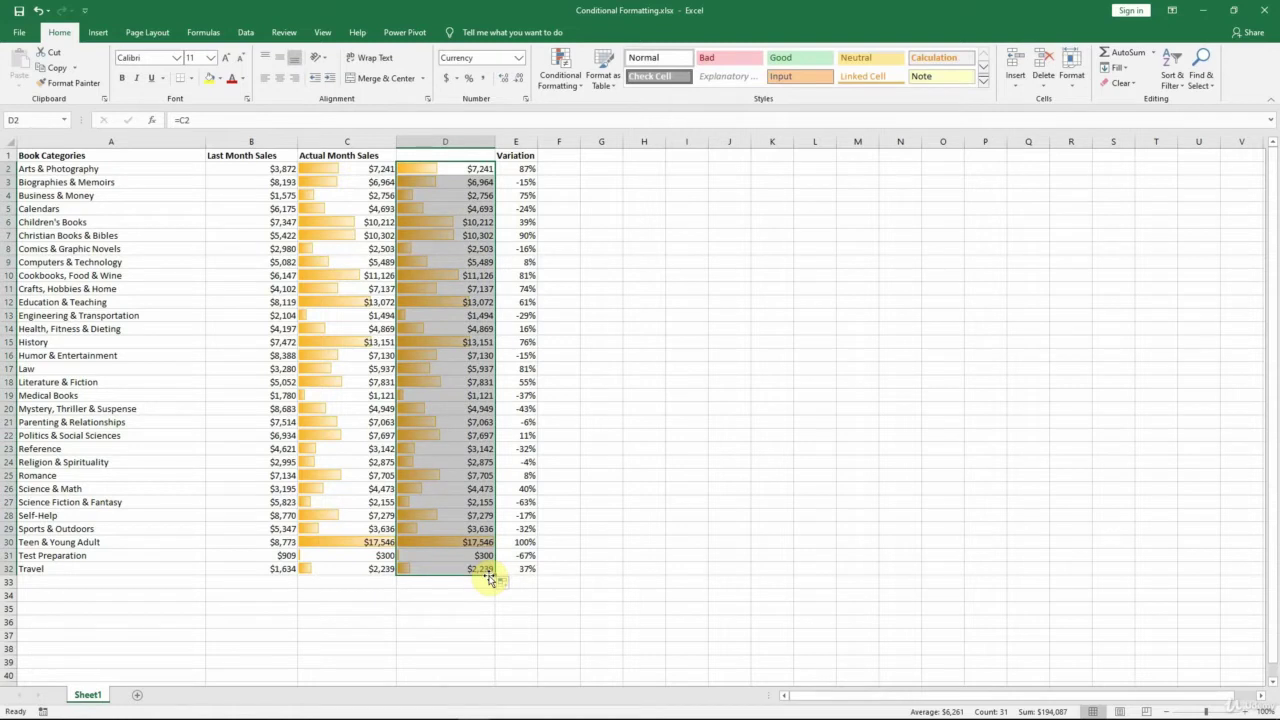
key("ctrl+z")
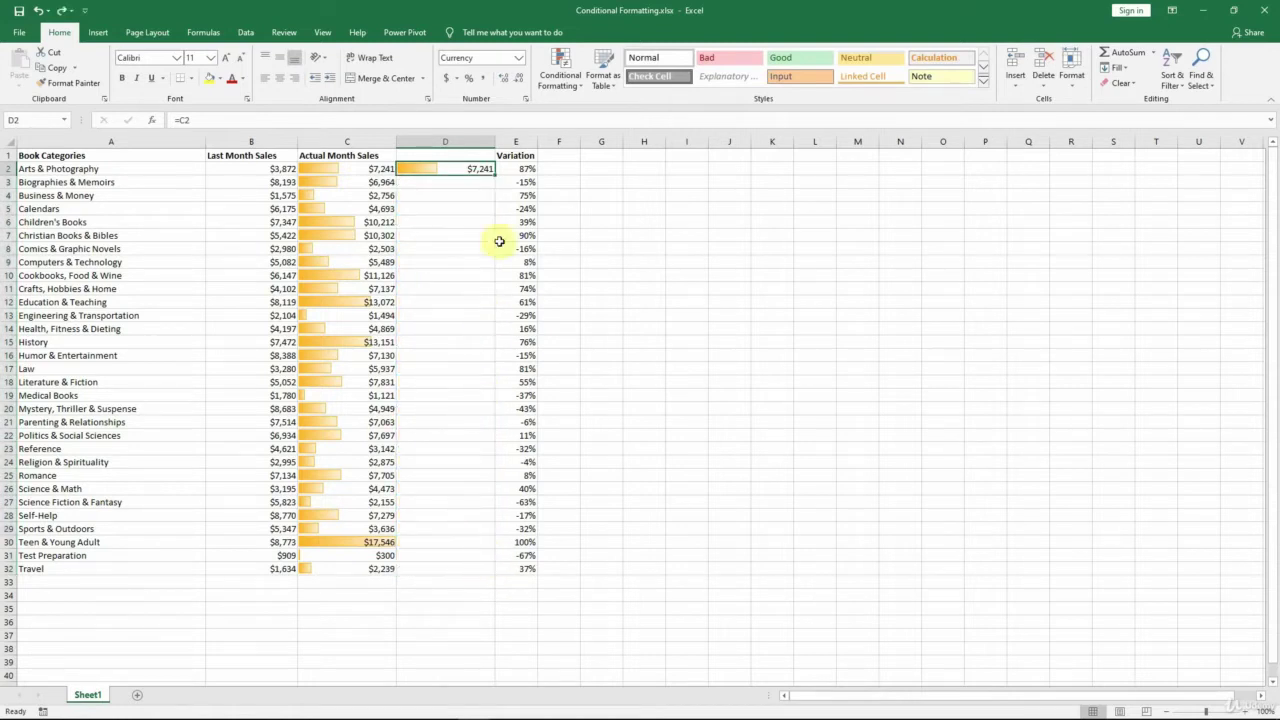
double_click(495, 176)
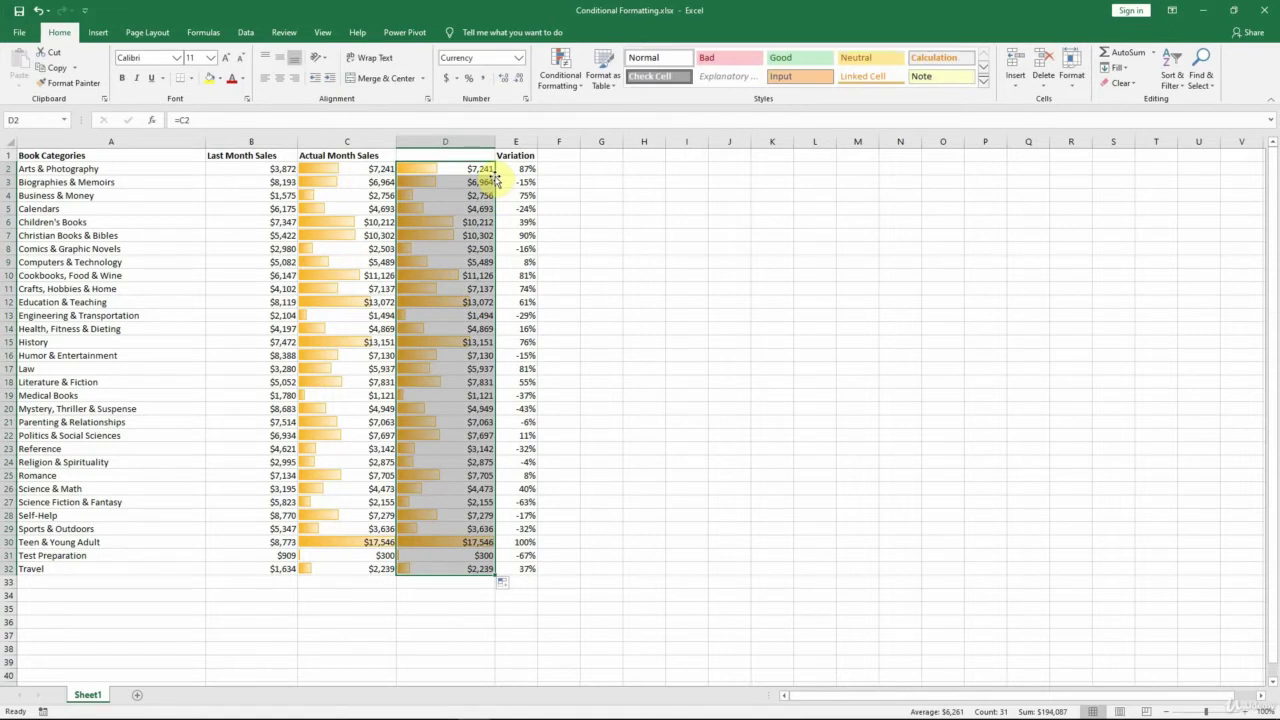
Edit the data bar rule on C2:D32 to use Show Bar Only, and apply the change.
left_click(575, 80)
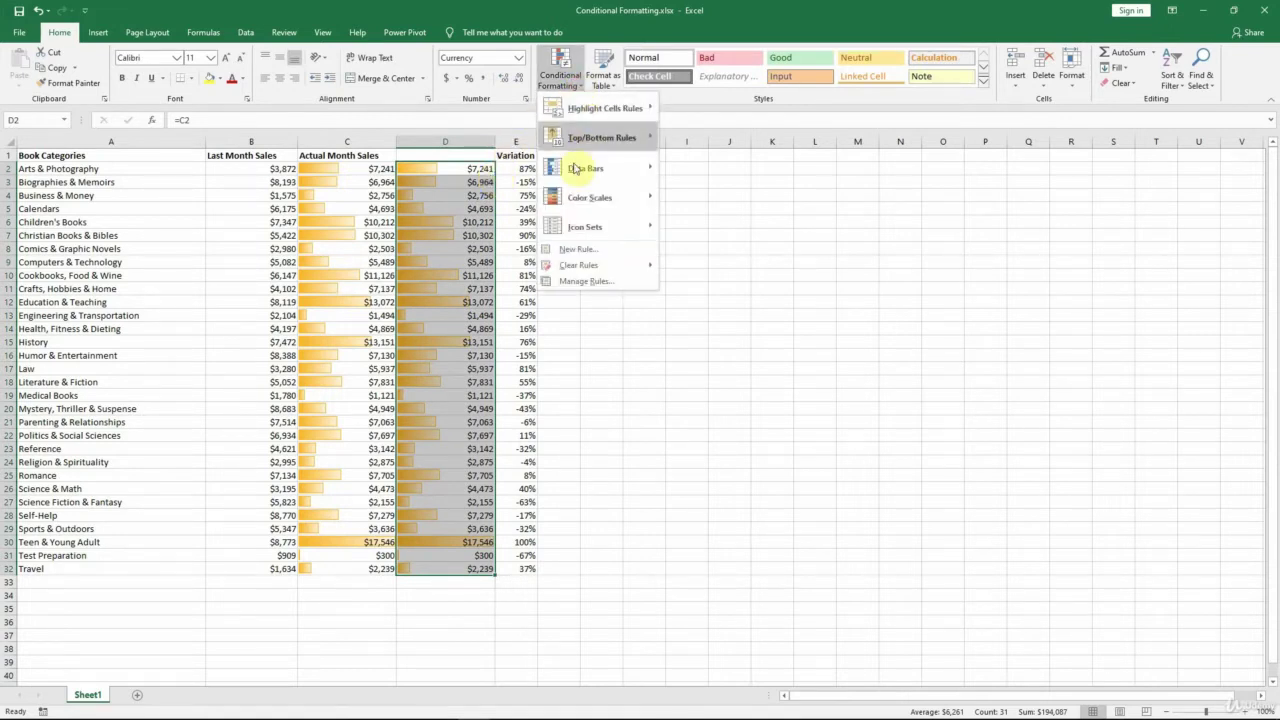
left_click(574, 281)
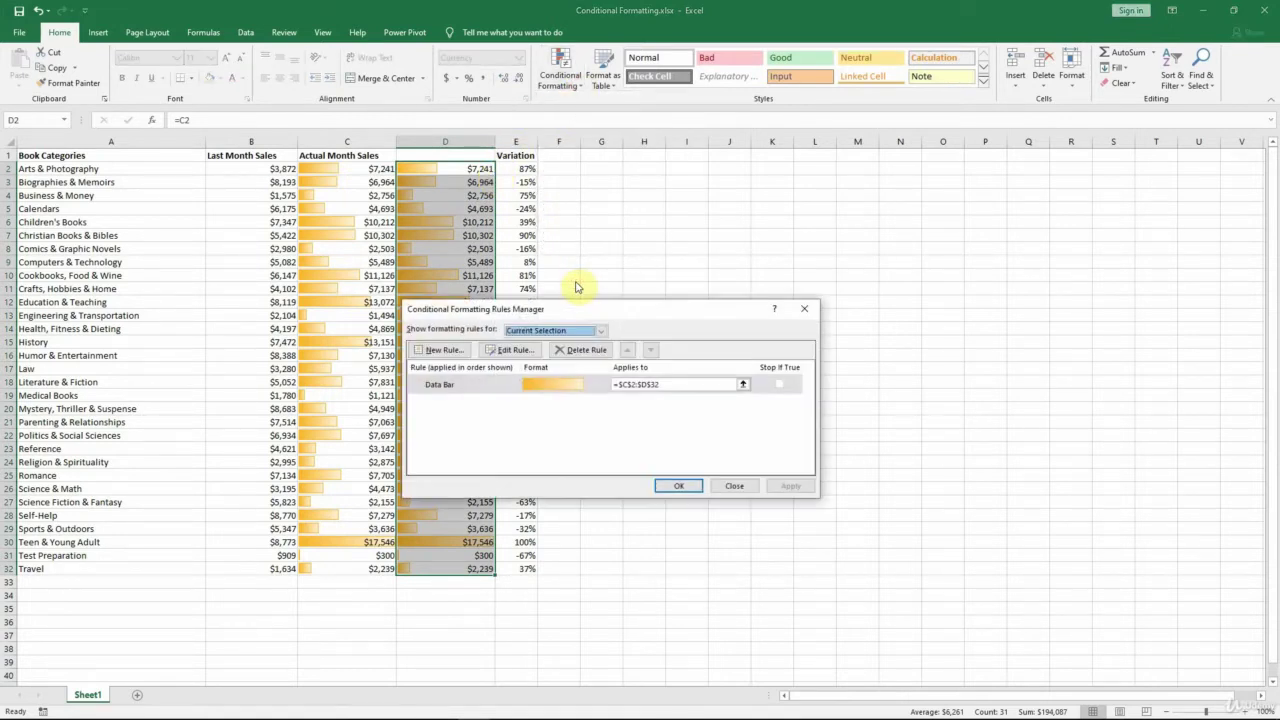
left_click(566, 386)
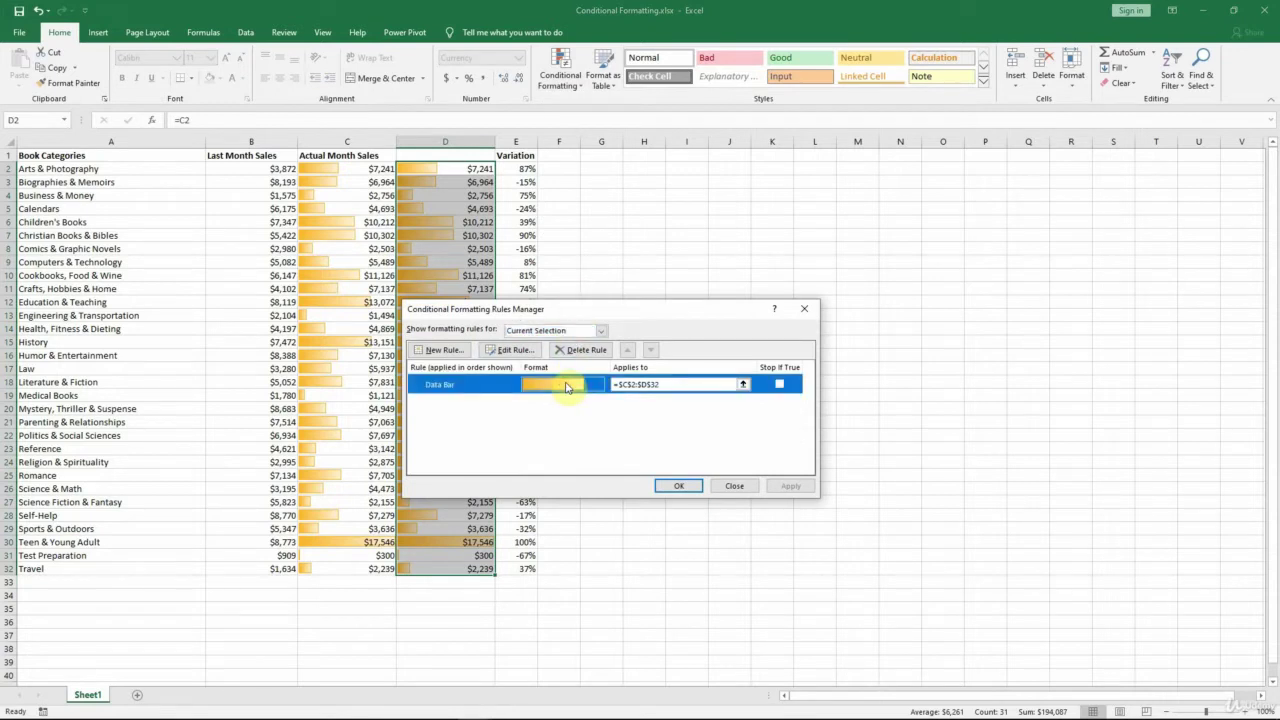
left_click(530, 351)
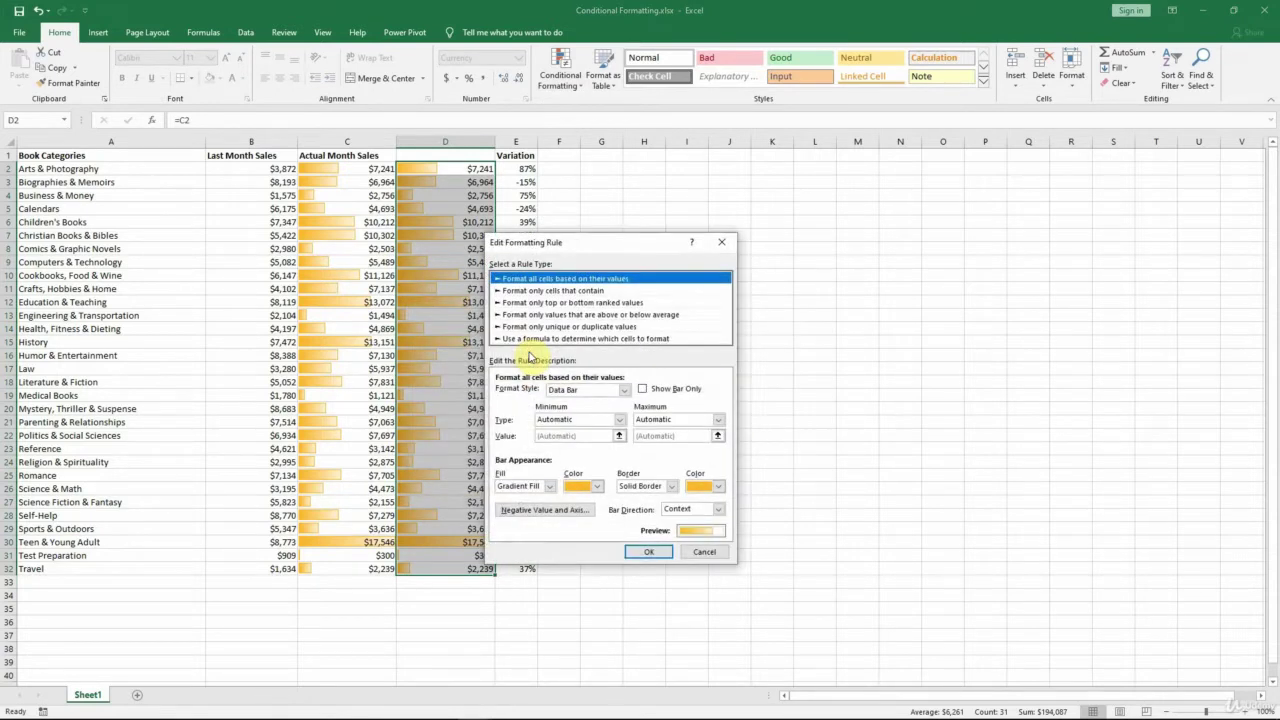
left_click(642, 389)
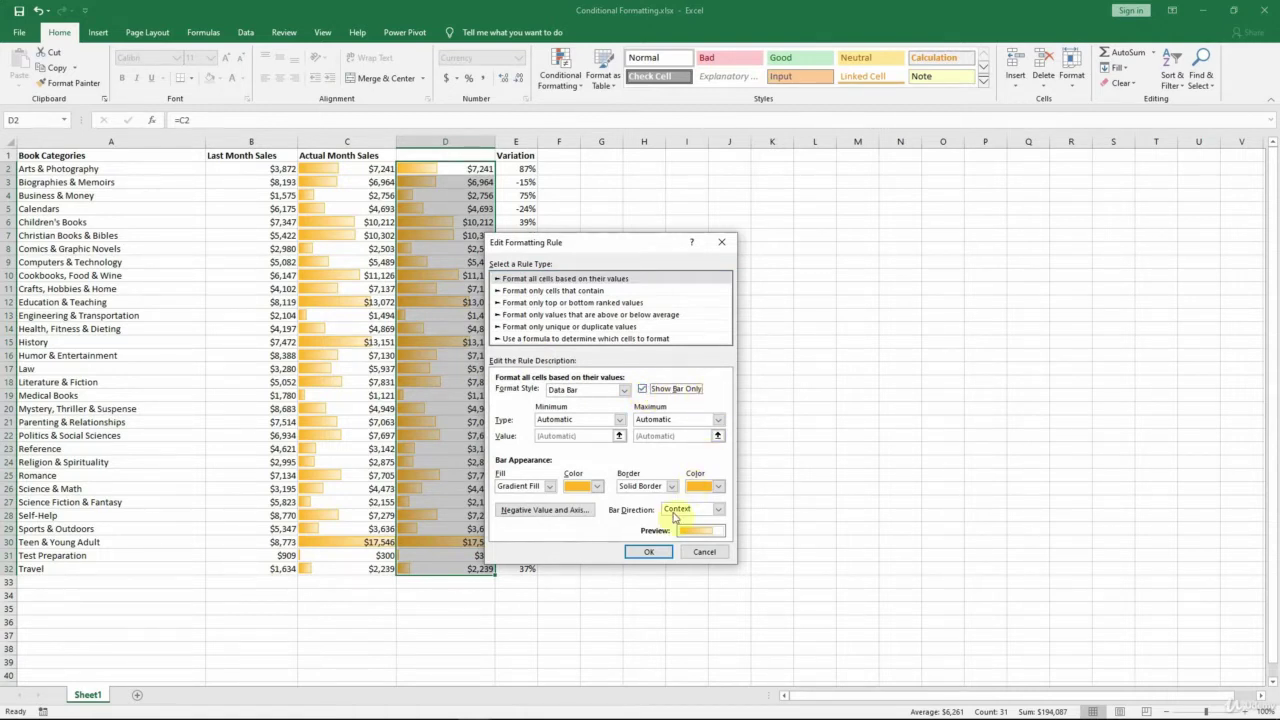
left_click(660, 552)
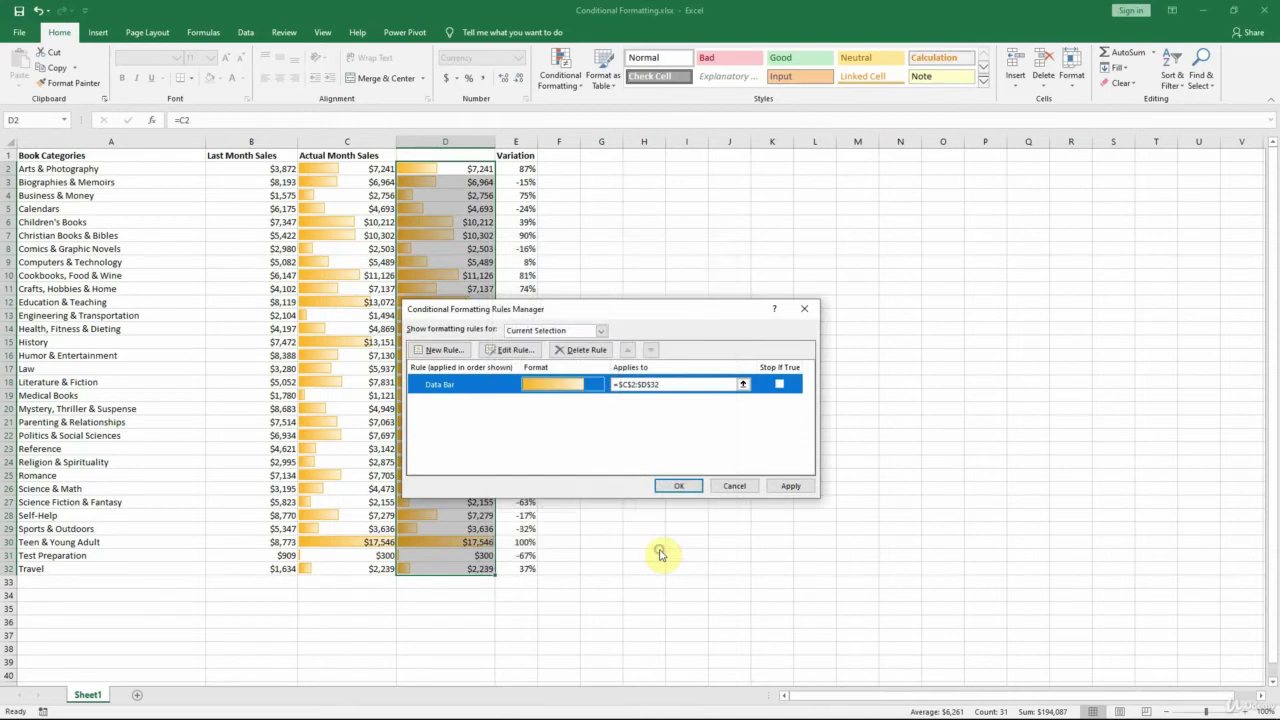
left_click(690, 486)
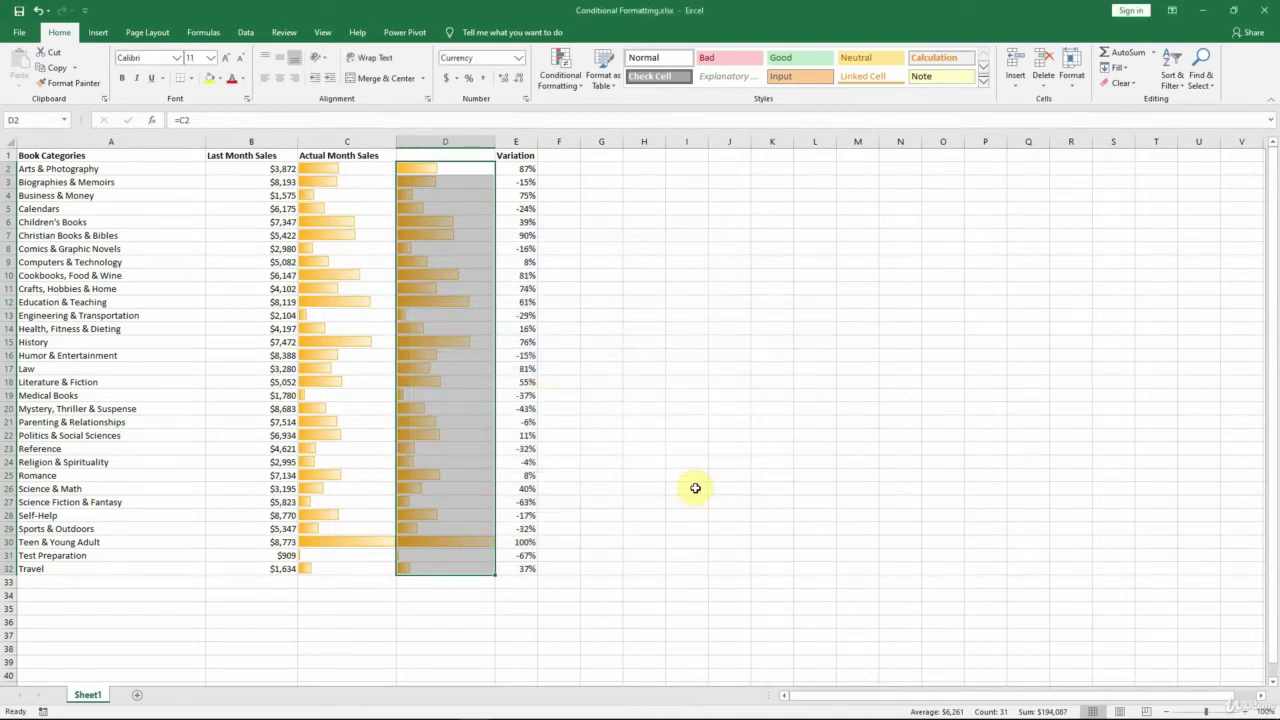
Clear the conditional formatting rules from the Actual Month Sales column only.
left_click(348, 133)
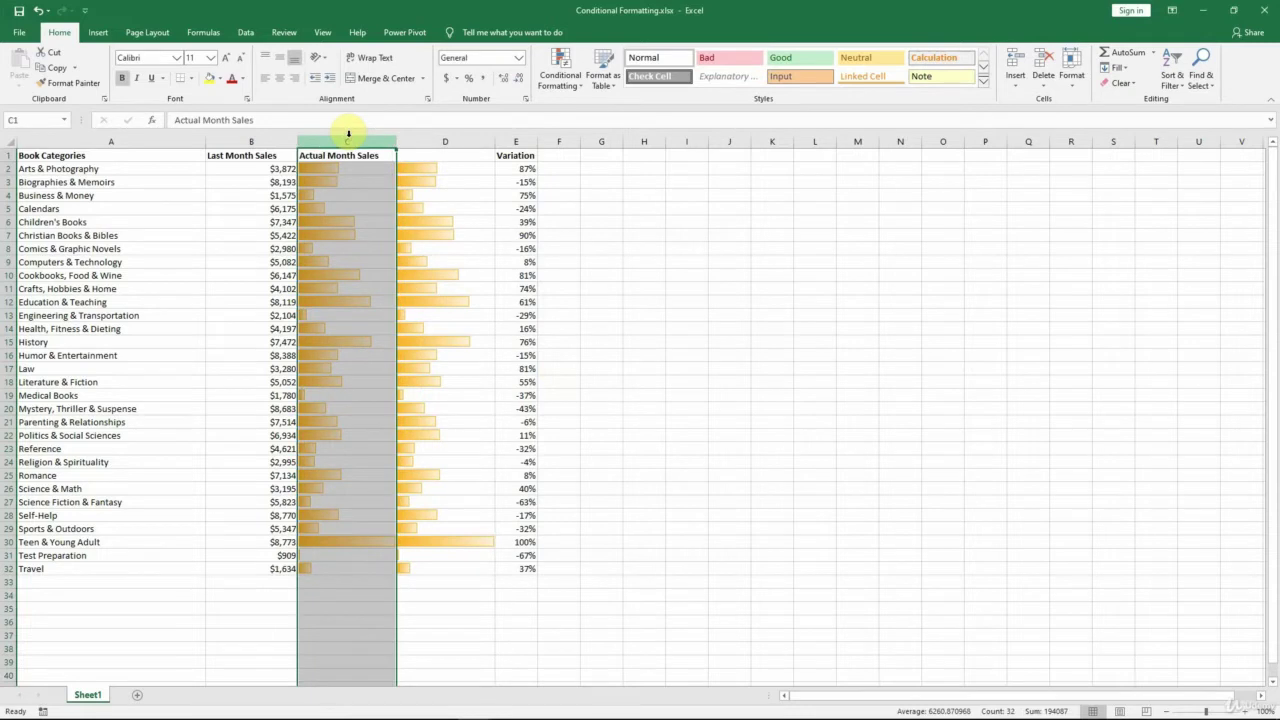
left_click(563, 86)
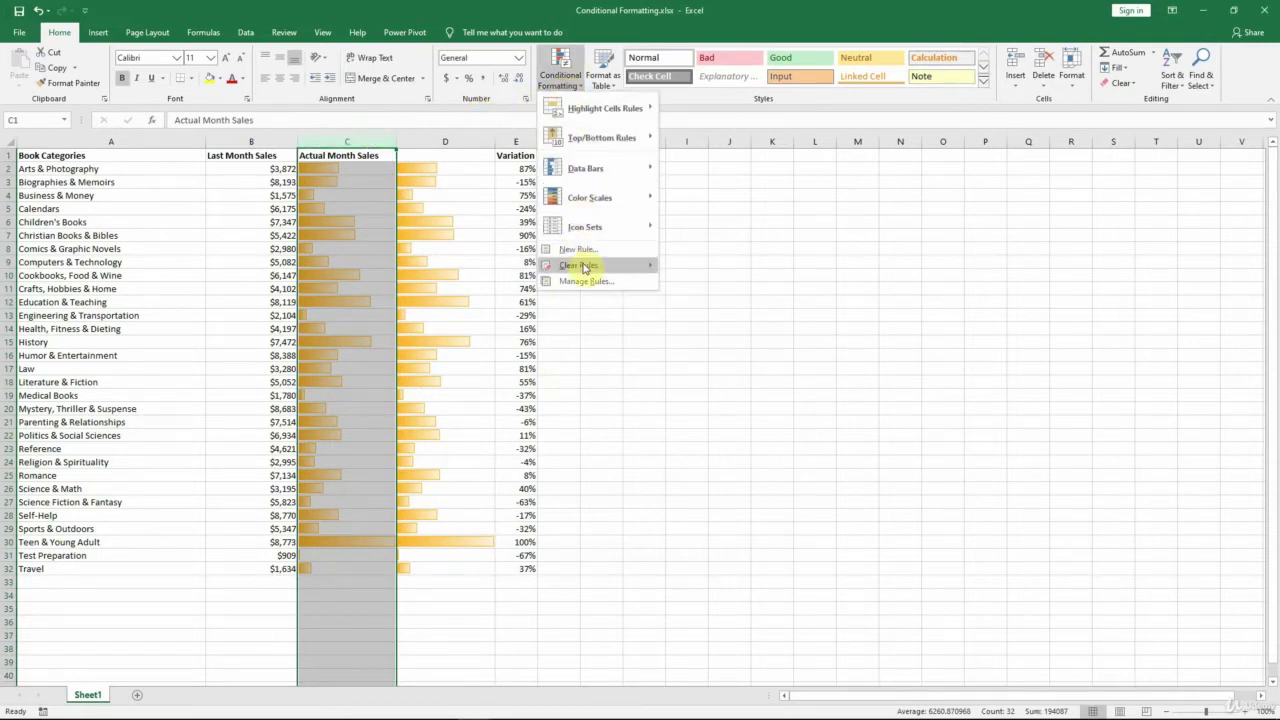
mouse_move(595, 268)
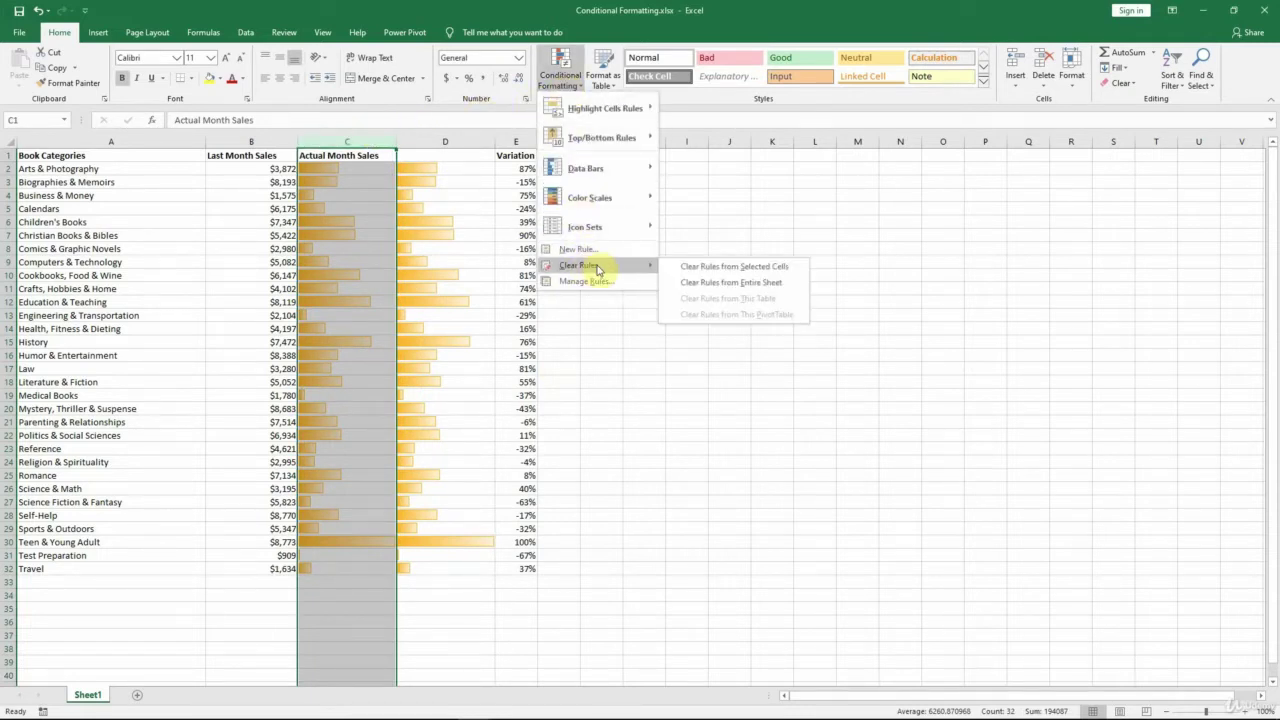
left_click(744, 267)
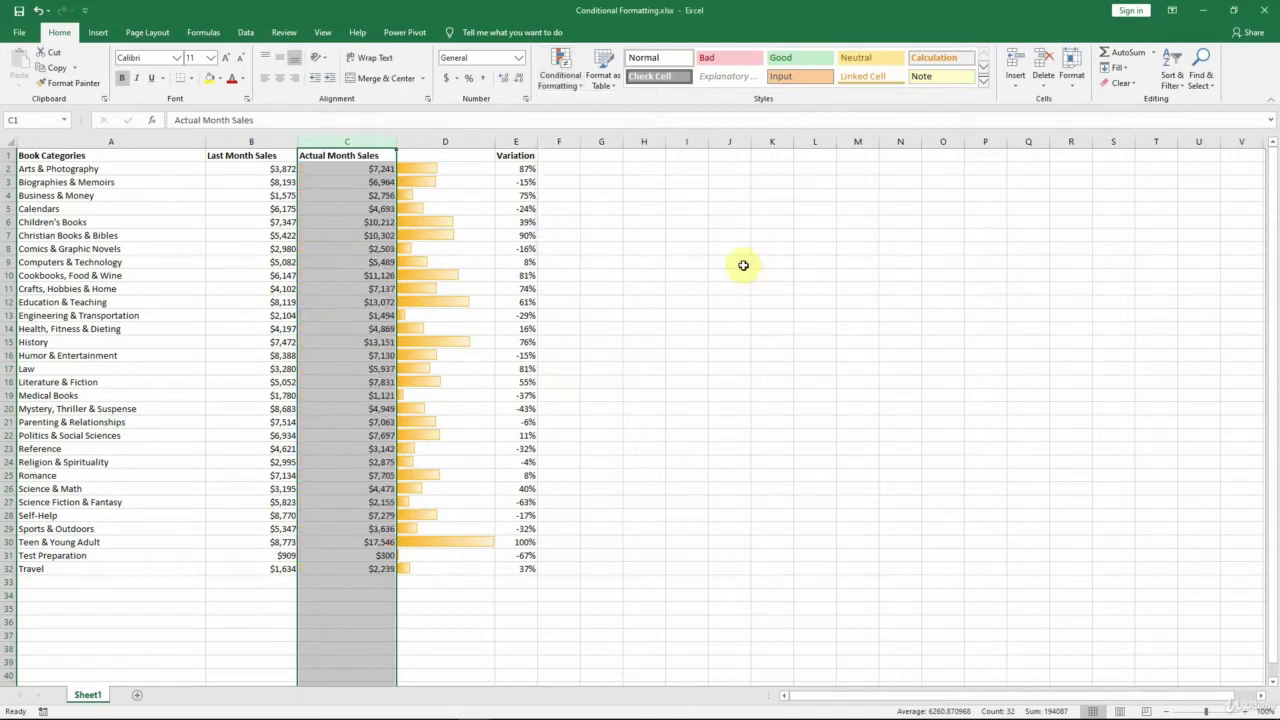
left_click(609, 236)
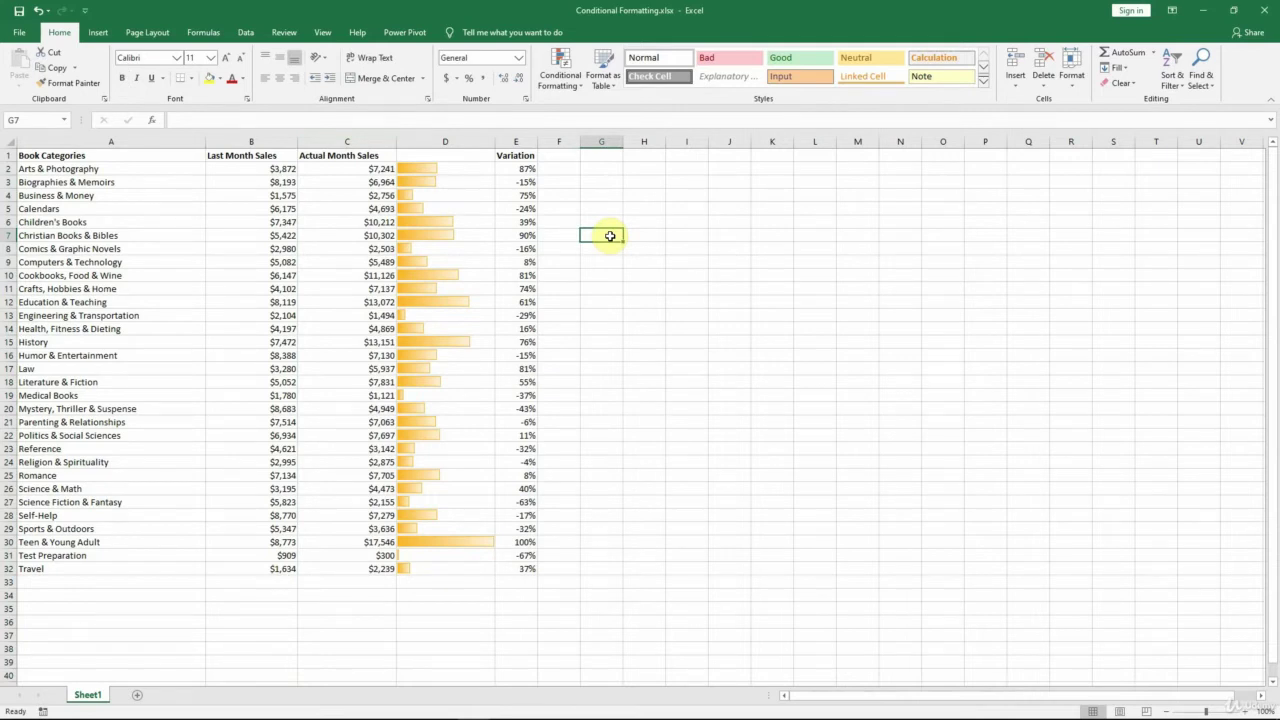
Apply a Green - White color scale to the Last Month Sales values in B2:B32.
left_click_drag(268, 169, 259, 568)
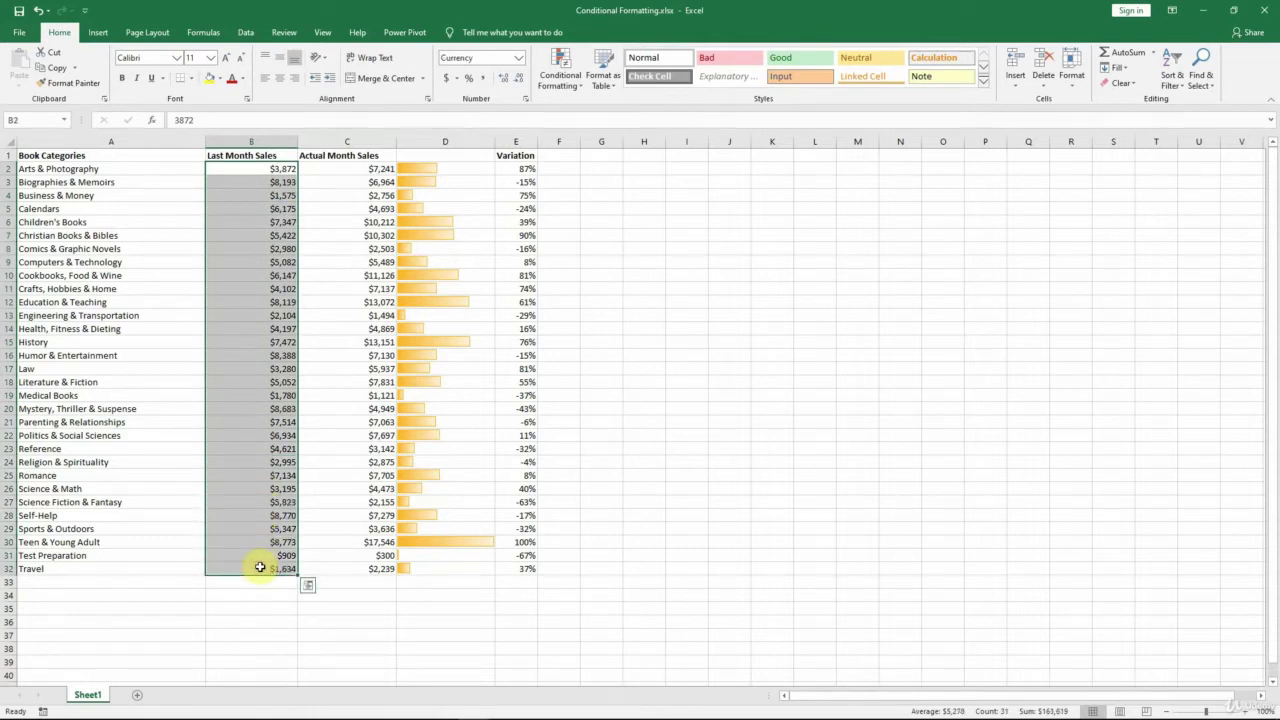
left_click(575, 86)
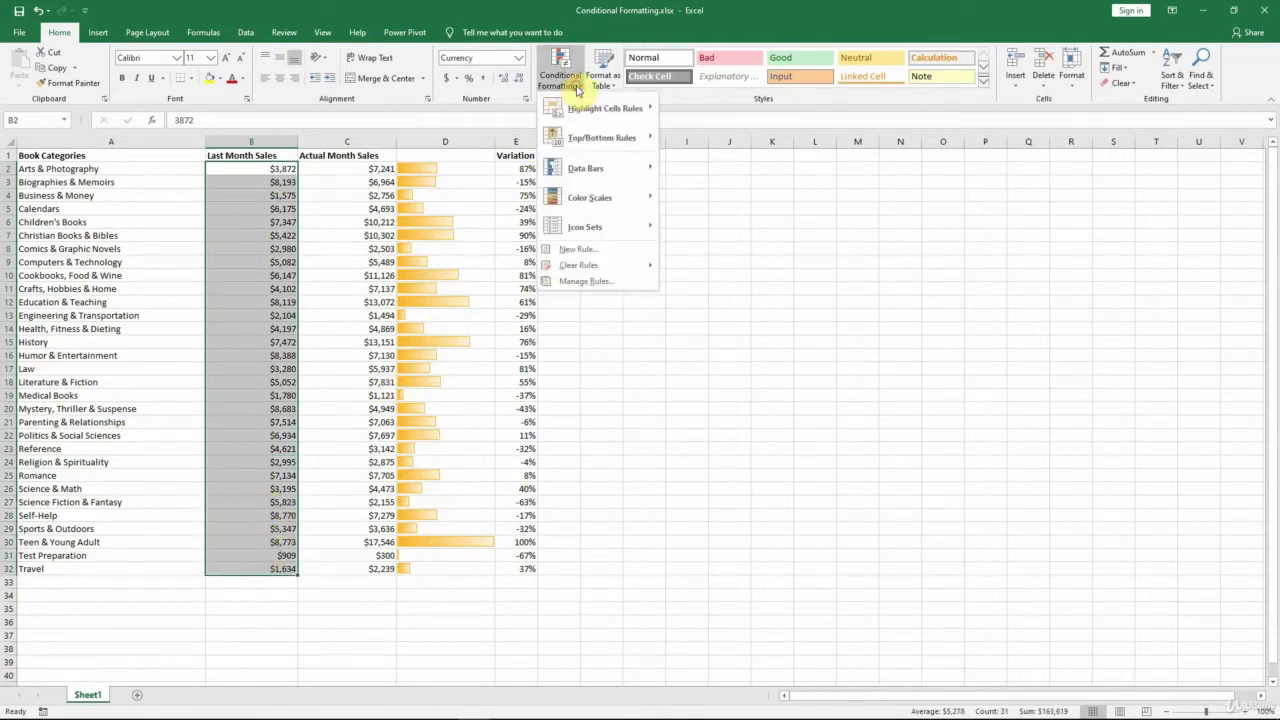
mouse_move(588, 198)
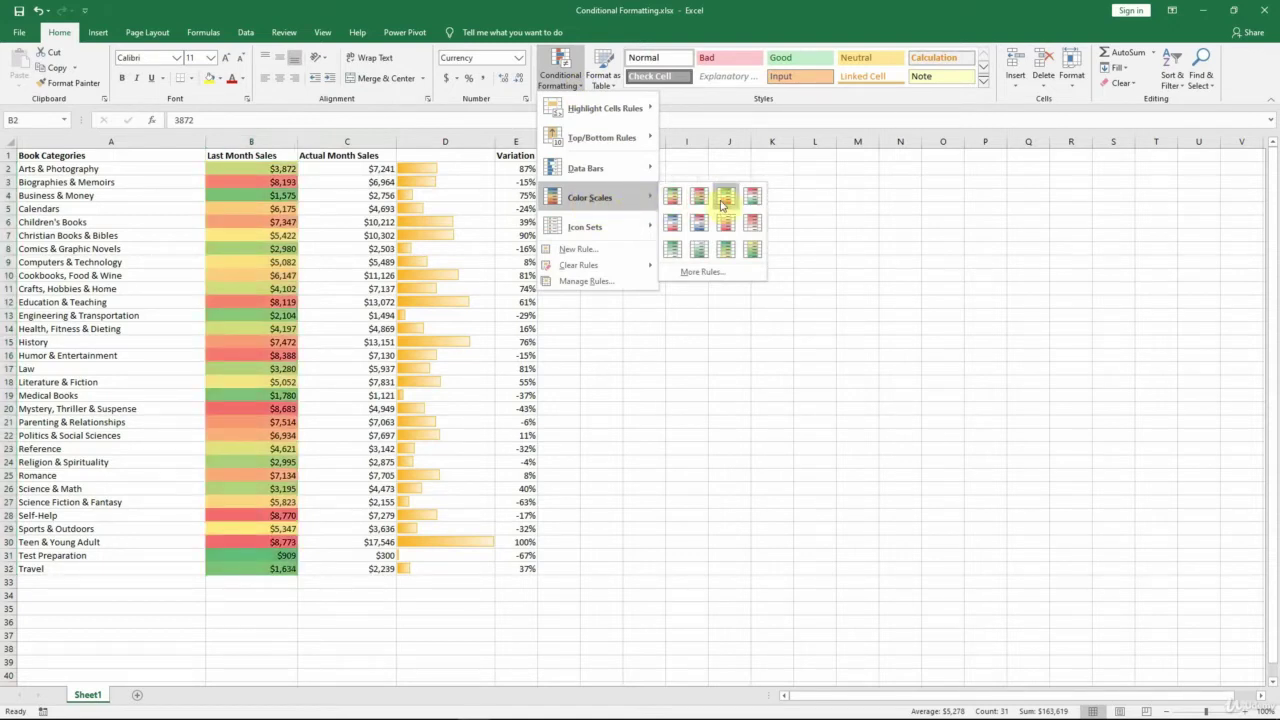
left_click(676, 250)
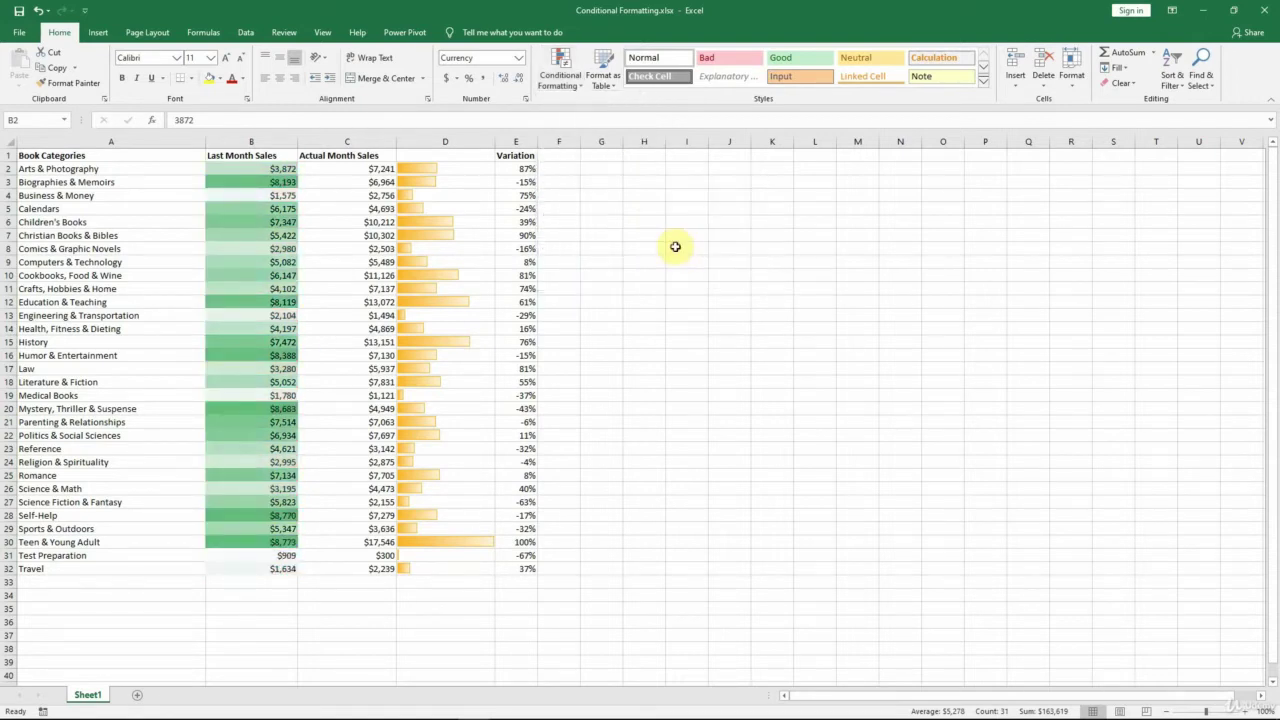
left_click(599, 345)
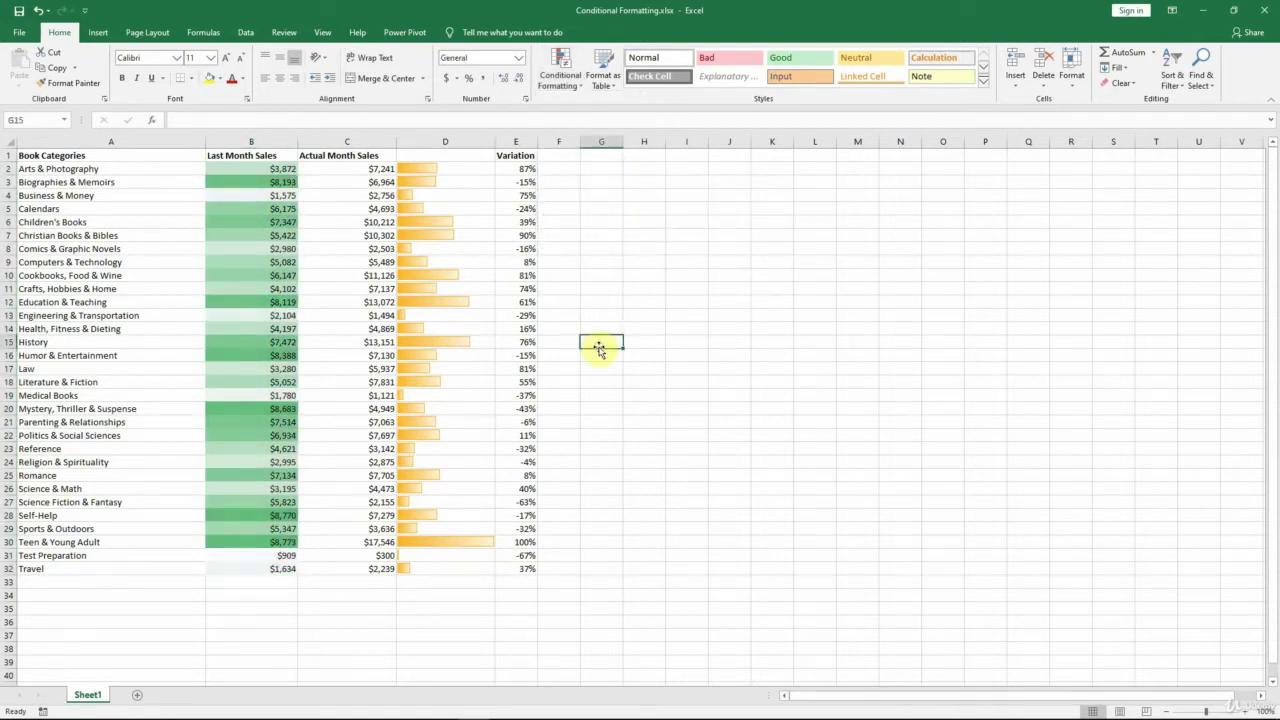
left_click(228, 354)
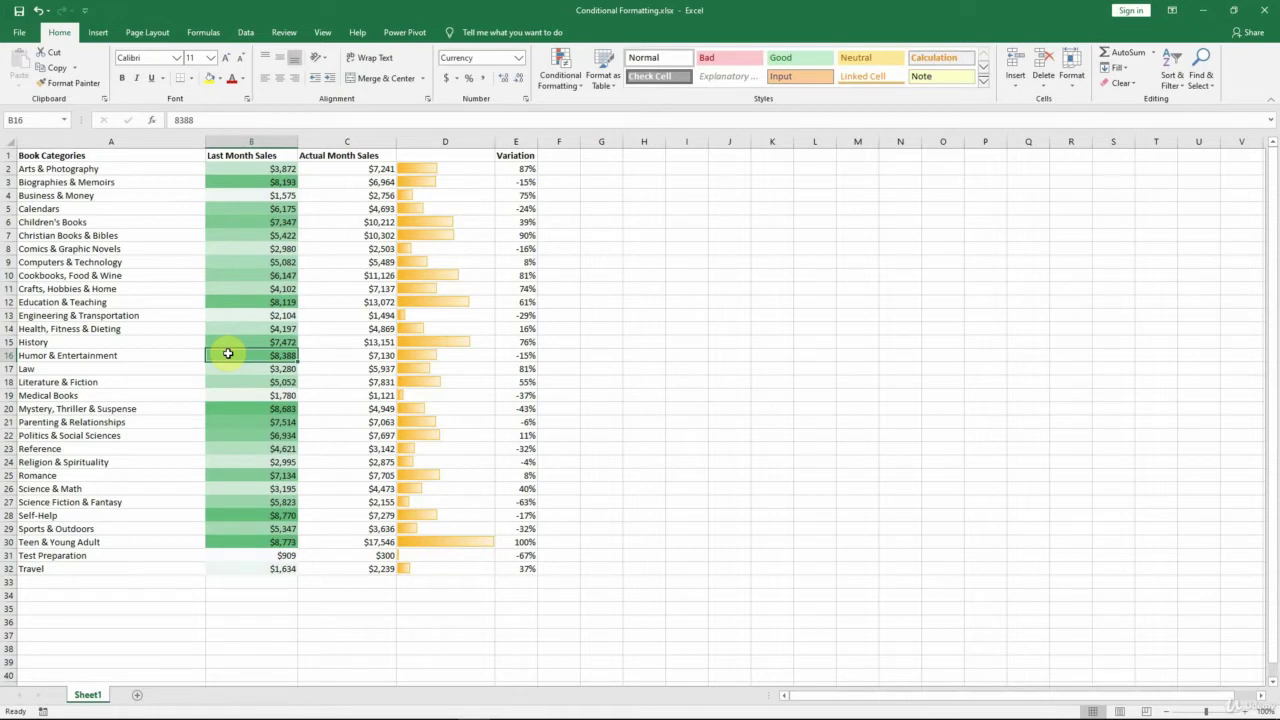
Apply the colored three-arrow icon set to the Variation percentages in E2:E32.
left_click(516, 167)
left_click_drag(516, 167, 530, 569)
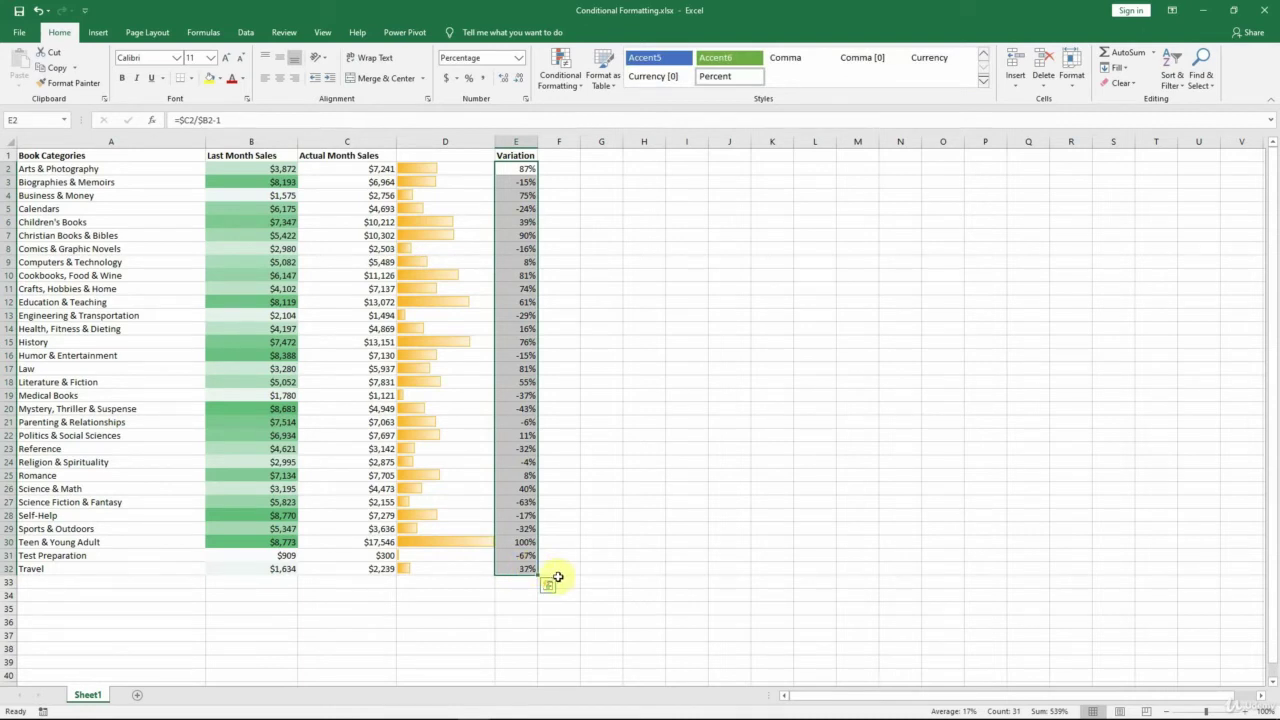
left_click(573, 80)
mouse_move(583, 228)
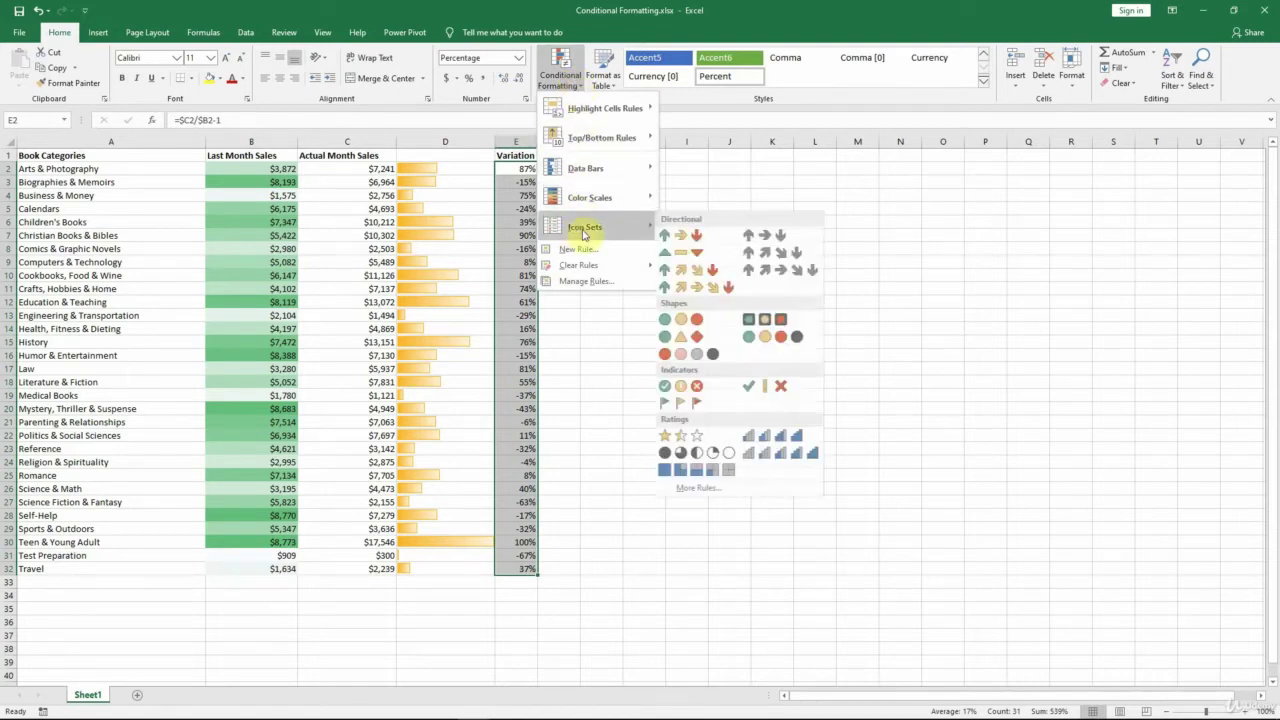
left_click(714, 238)
left_click(614, 240)
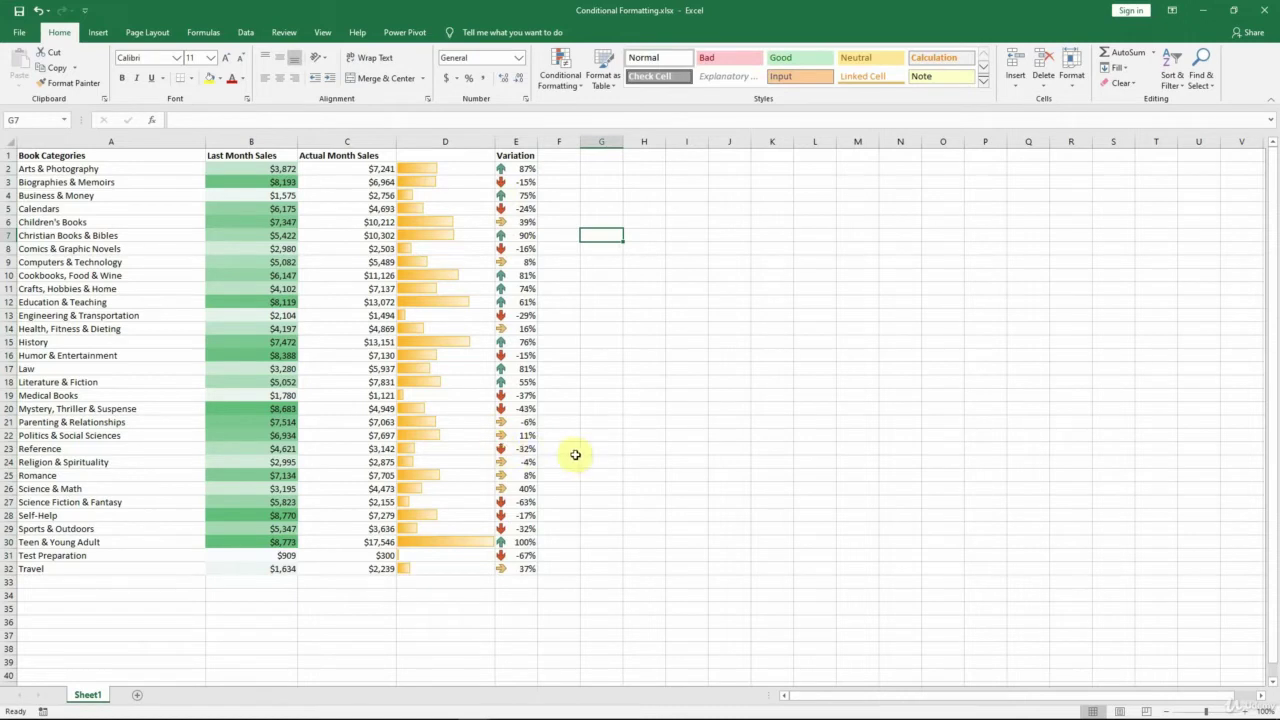
Edit the icon set rule on the Variation values, setting the green up-arrow threshold to 50 percent.
left_click(521, 343)
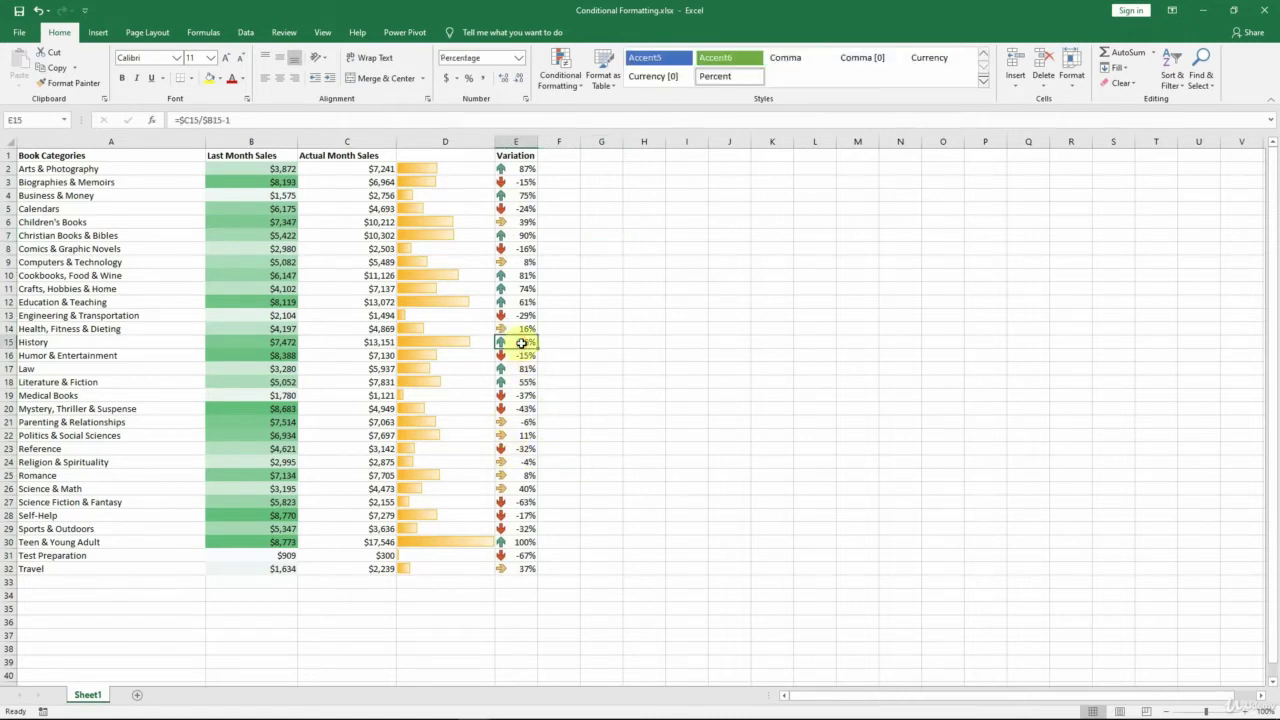
left_click(574, 84)
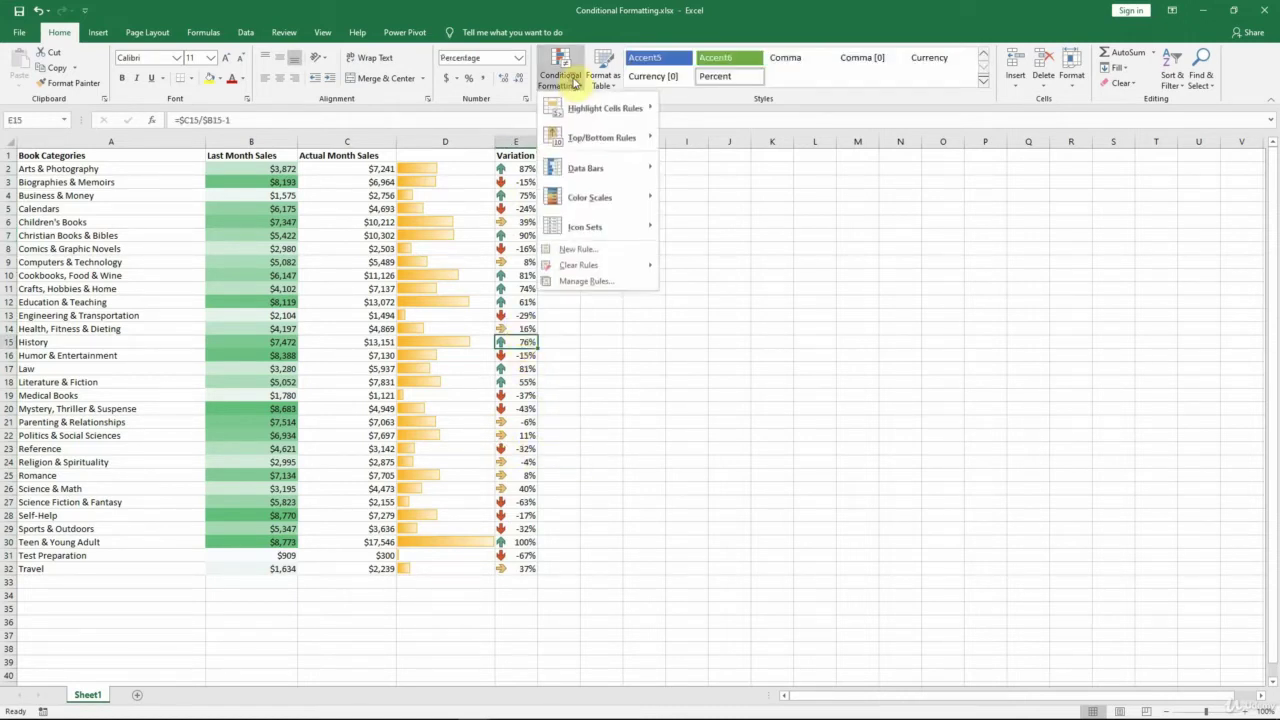
left_click(574, 281)
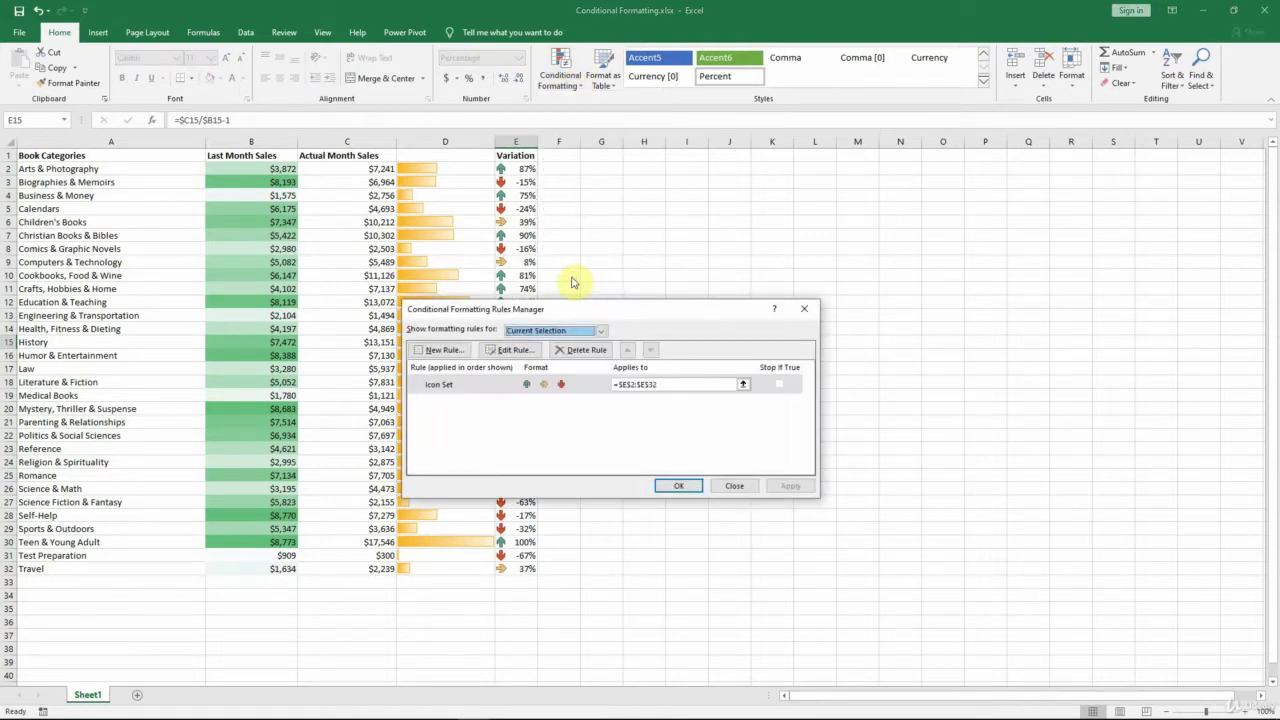
left_click(543, 389)
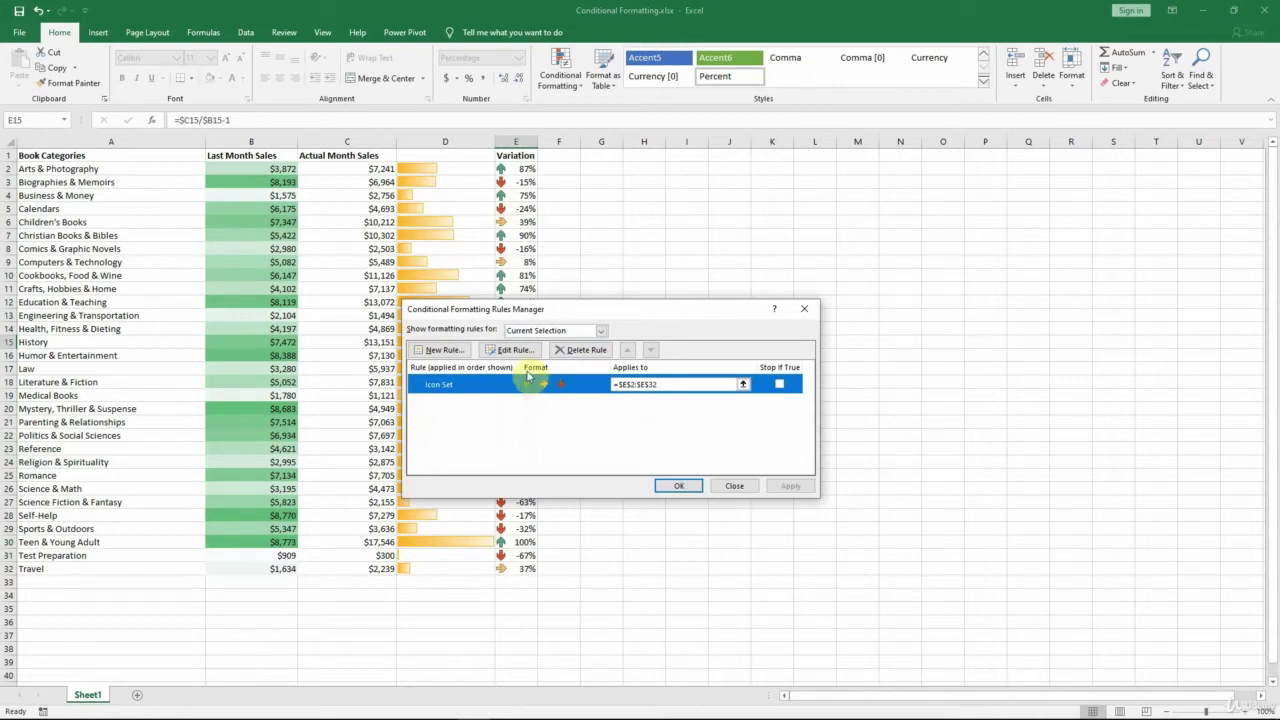
left_click(530, 352)
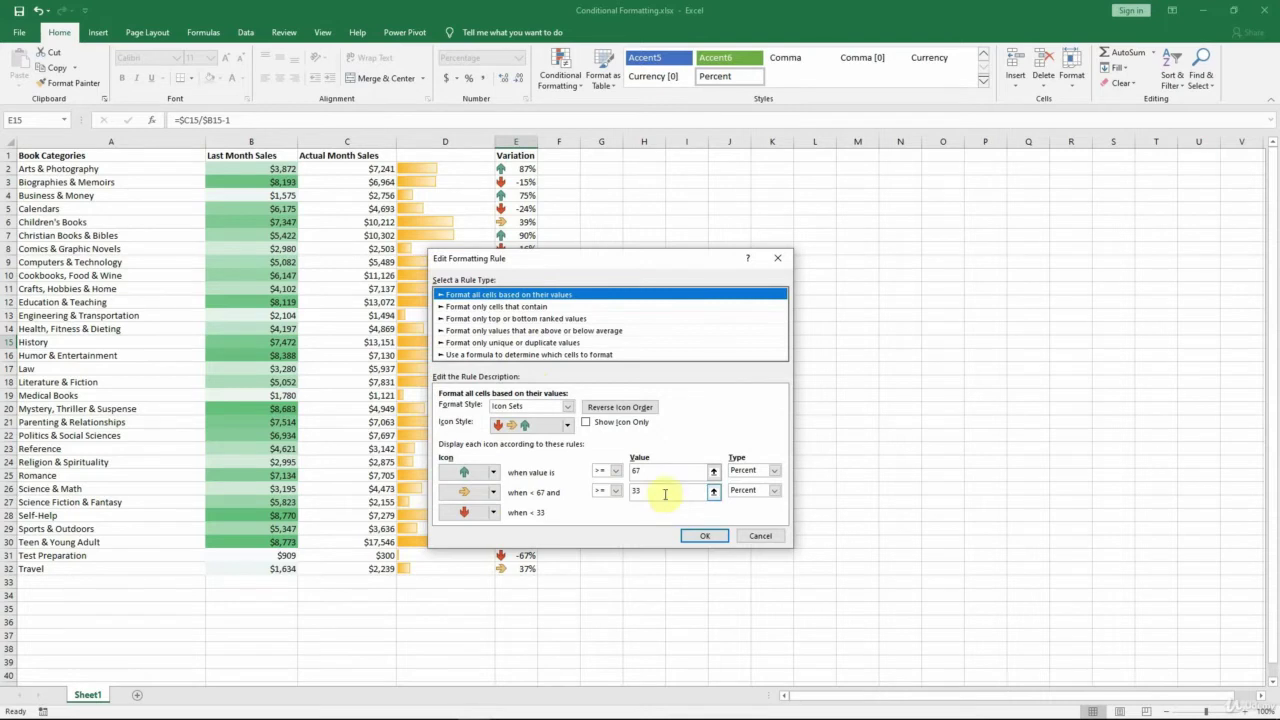
left_click_drag(654, 469, 630, 470)
left_click(630, 471)
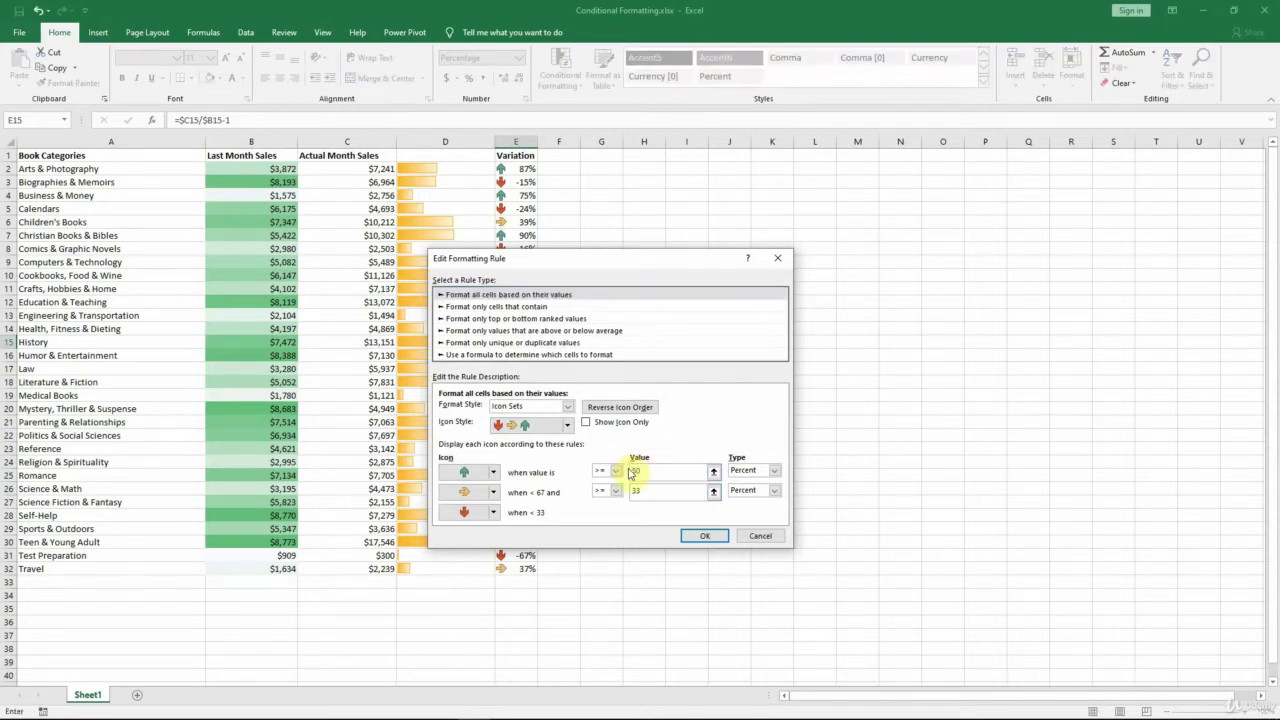
type("50")
Set the yellow arrow's lower threshold to 0 percent and apply the edited icon set rule.
double_click(636, 491)
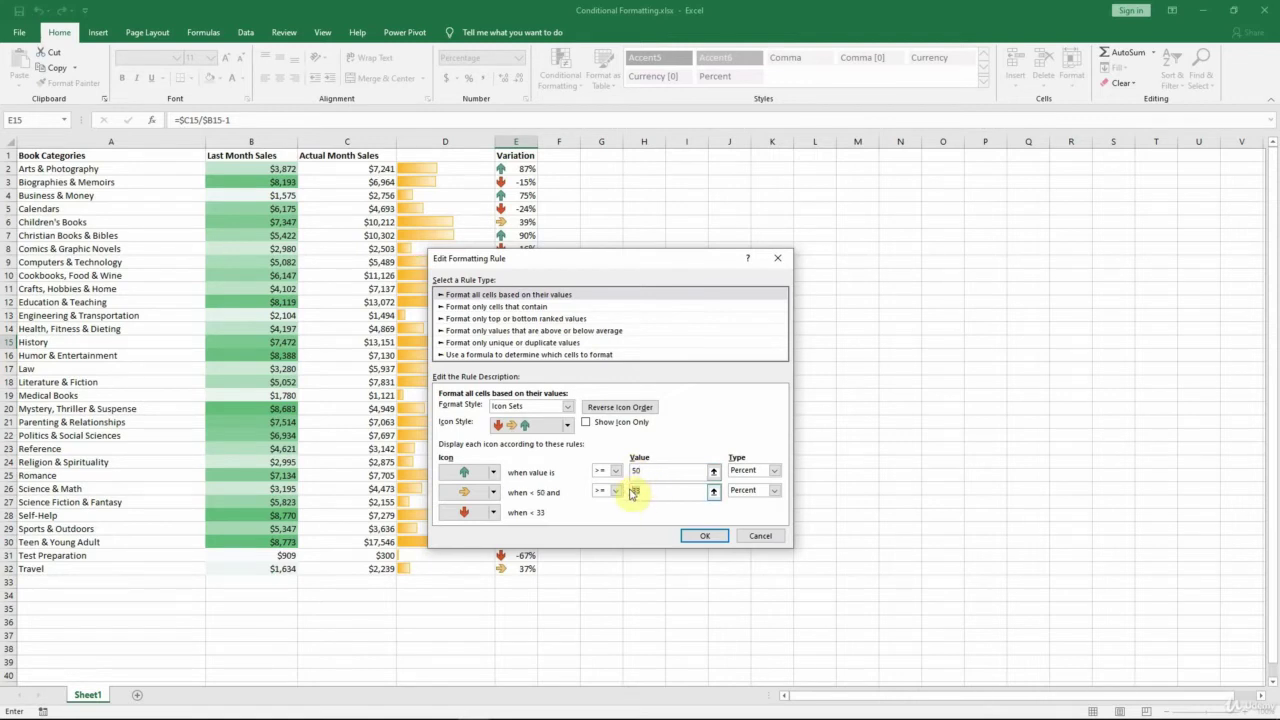
type("0")
key("Tab")
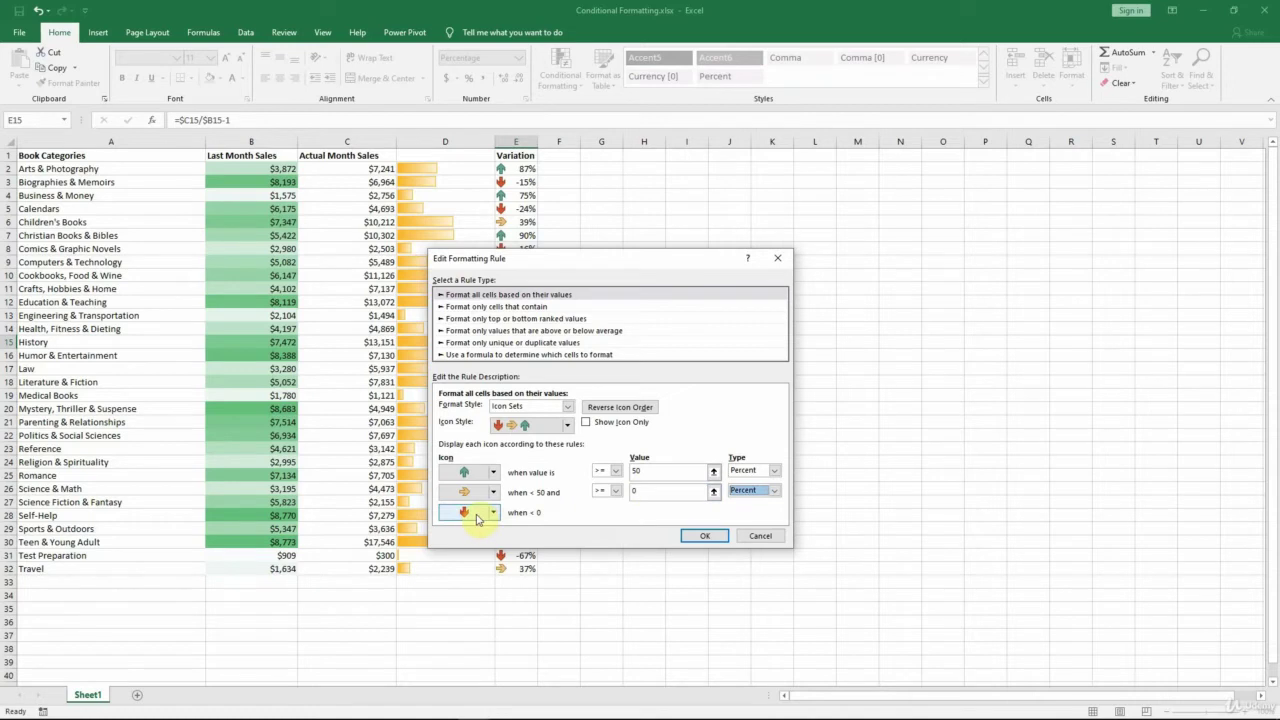
left_click(716, 537)
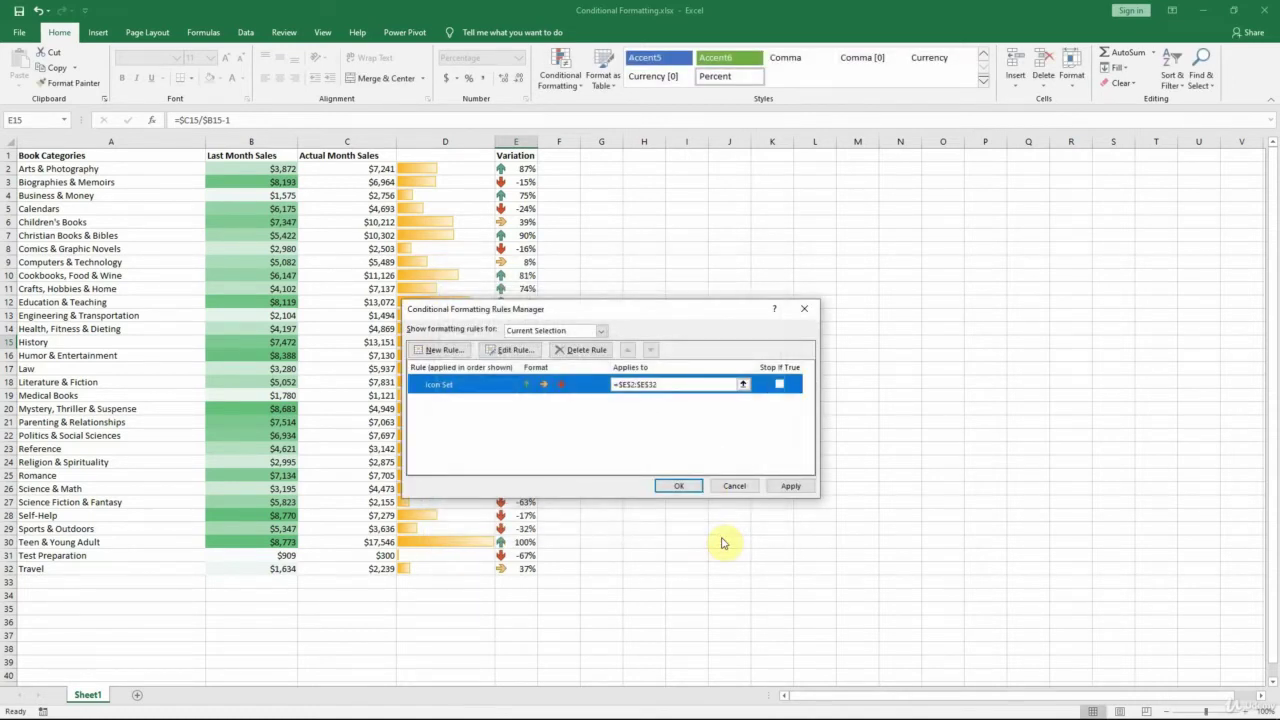
left_click(682, 486)
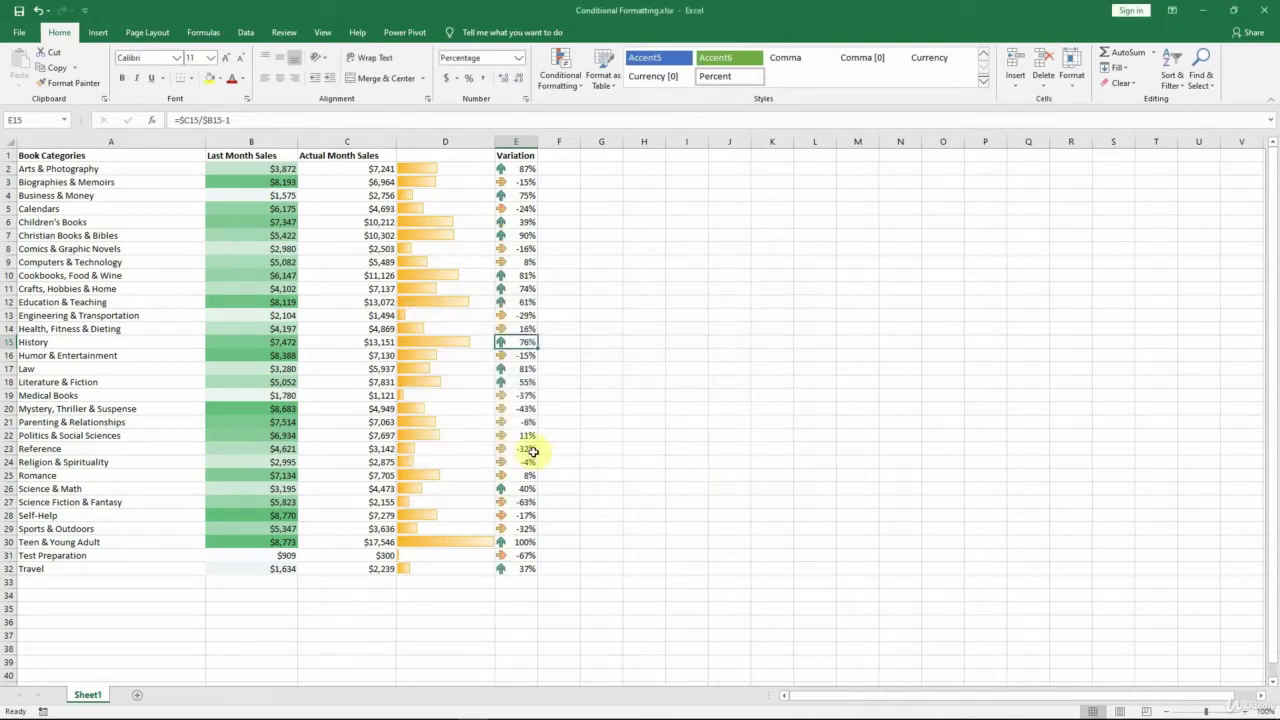
Edit the Variation icon set rule again and change both threshold types to Number.
left_click(506, 409)
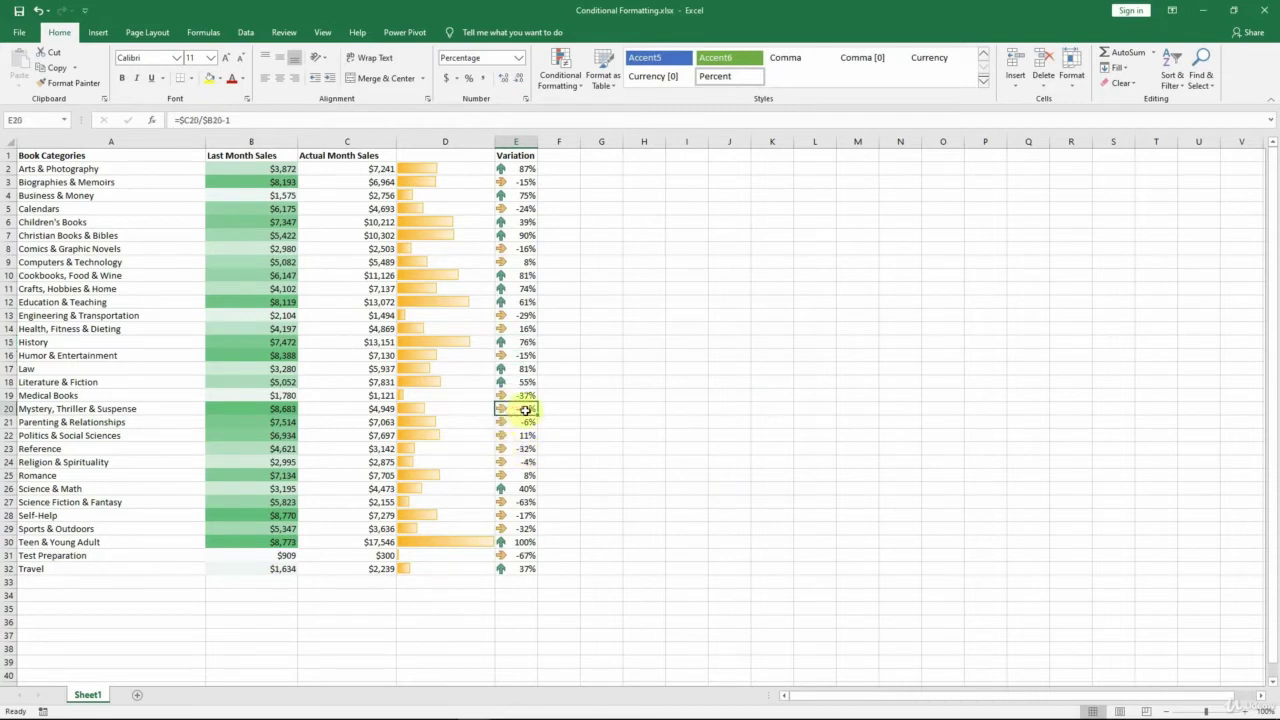
left_click(561, 68)
left_click(586, 281)
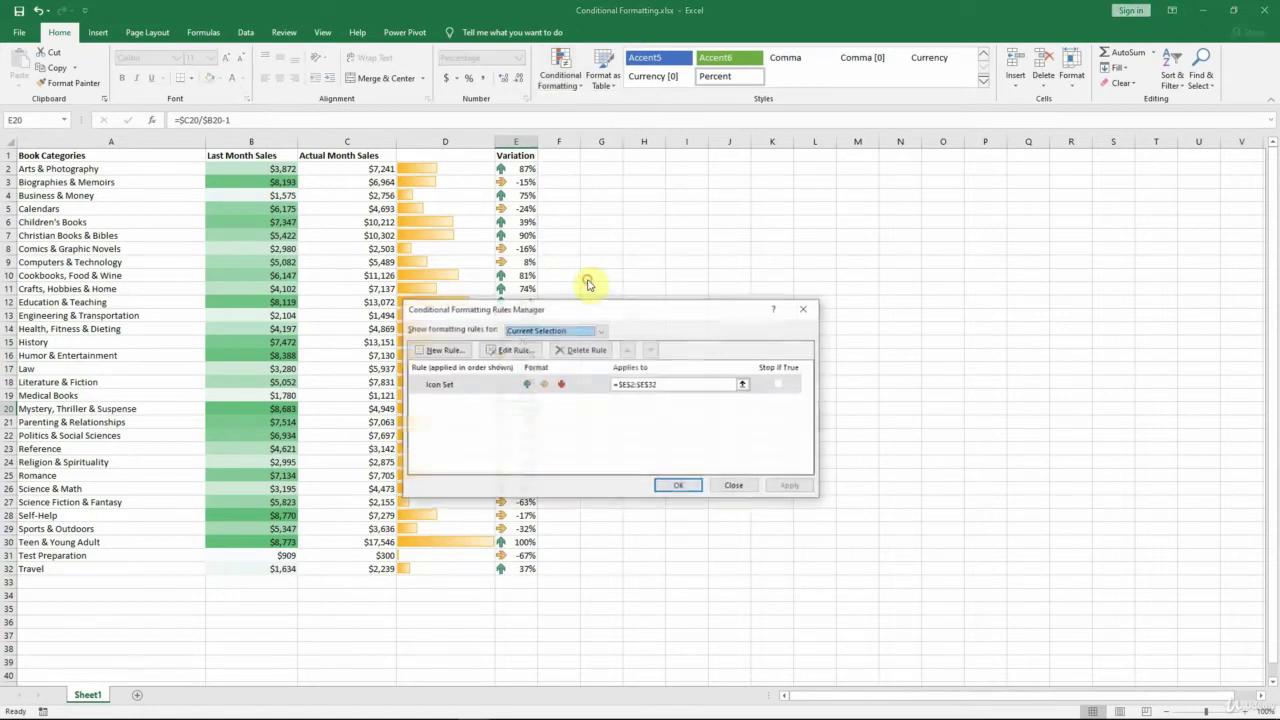
left_click(545, 384)
left_click(514, 349)
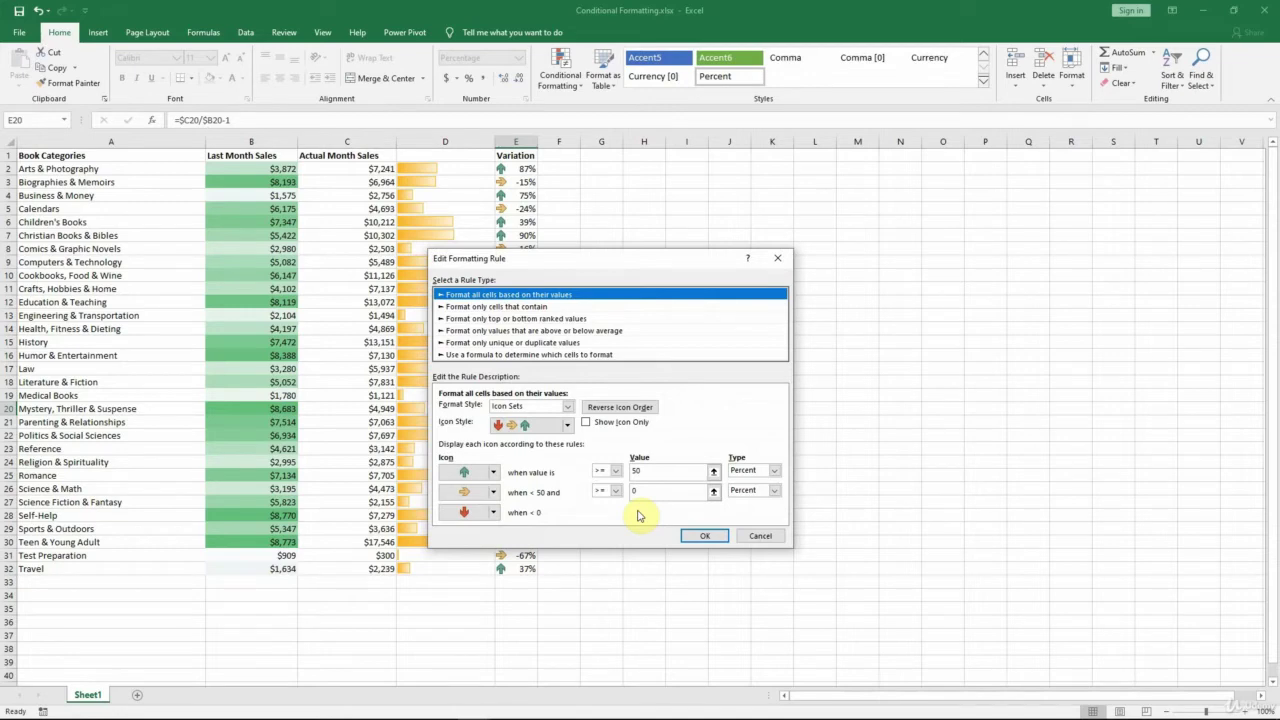
left_click(774, 470)
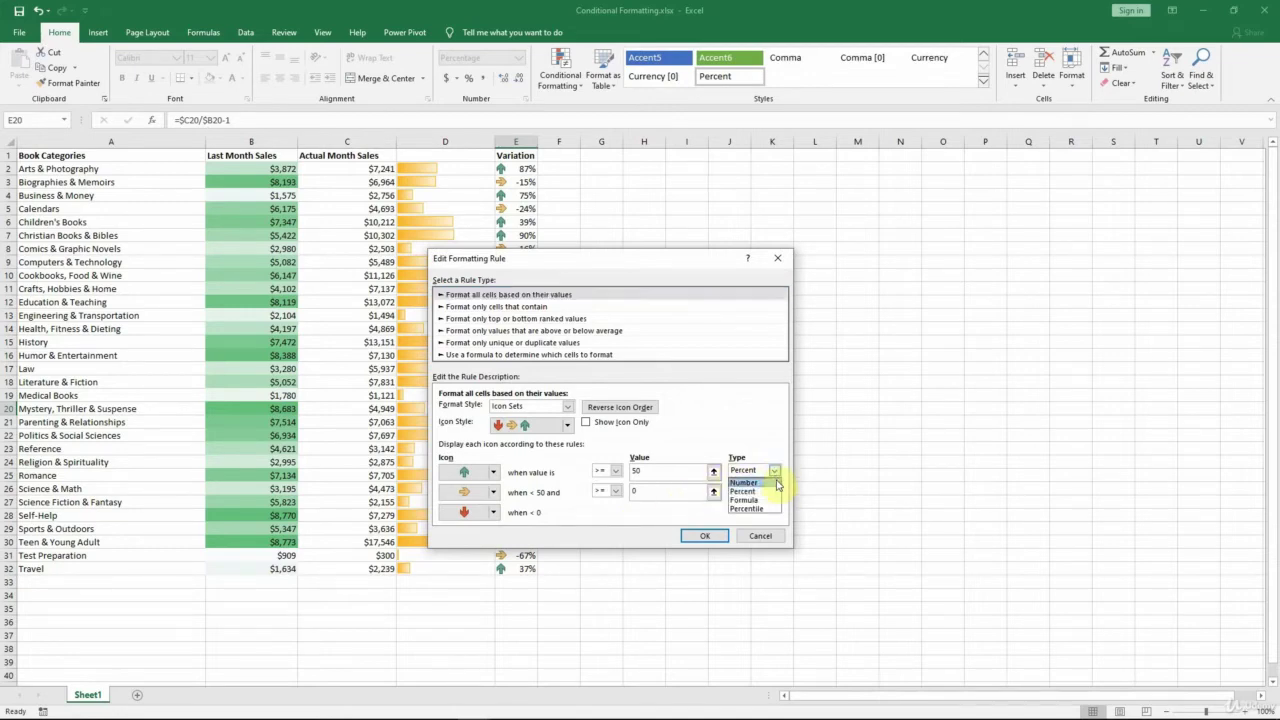
left_click(777, 483)
left_click(774, 490)
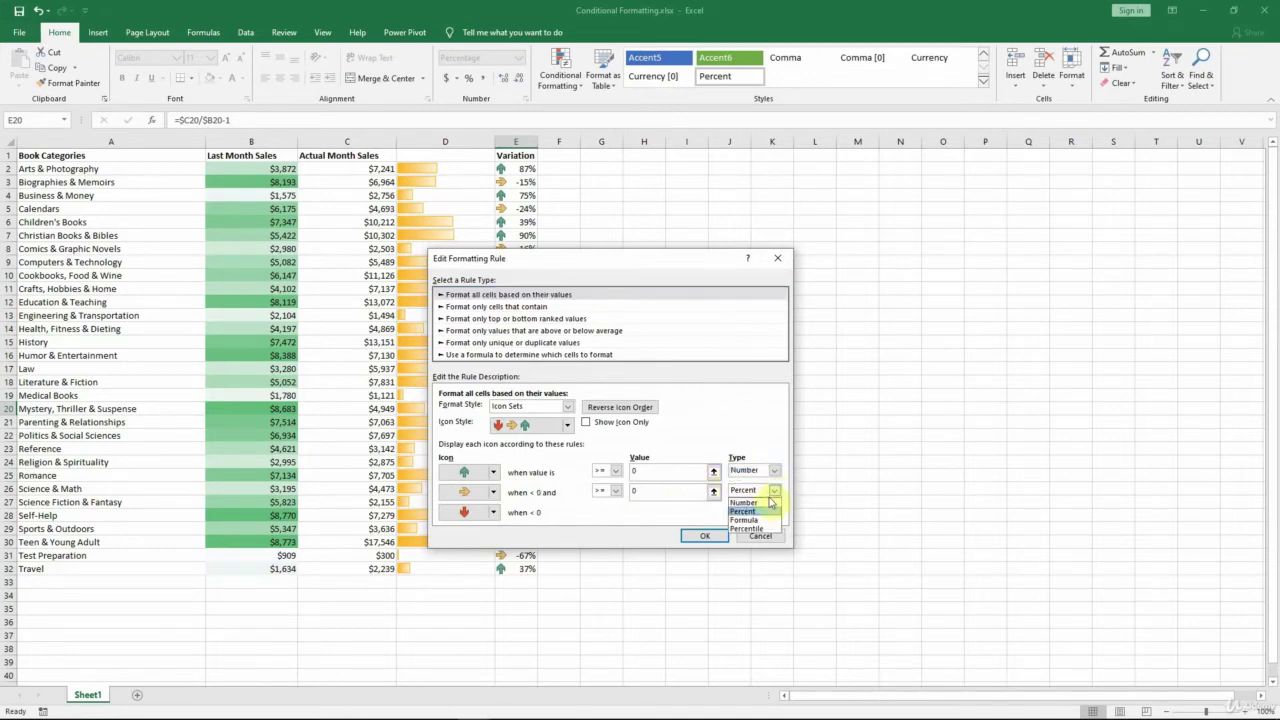
left_click(766, 502)
Set the green up-arrow threshold to 0.5, keep the yellow arrow's threshold at 0, and apply the rule.
left_click(660, 472)
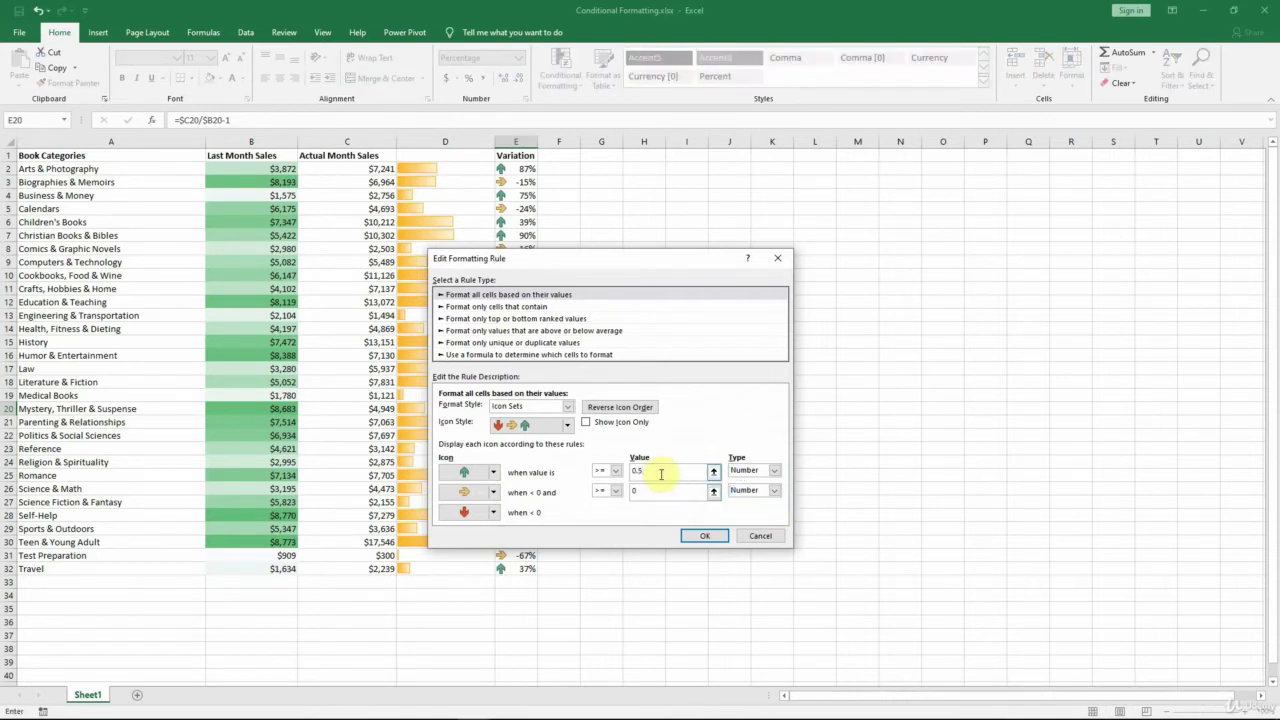
type(".5")
key("Tab")
left_click(652, 490)
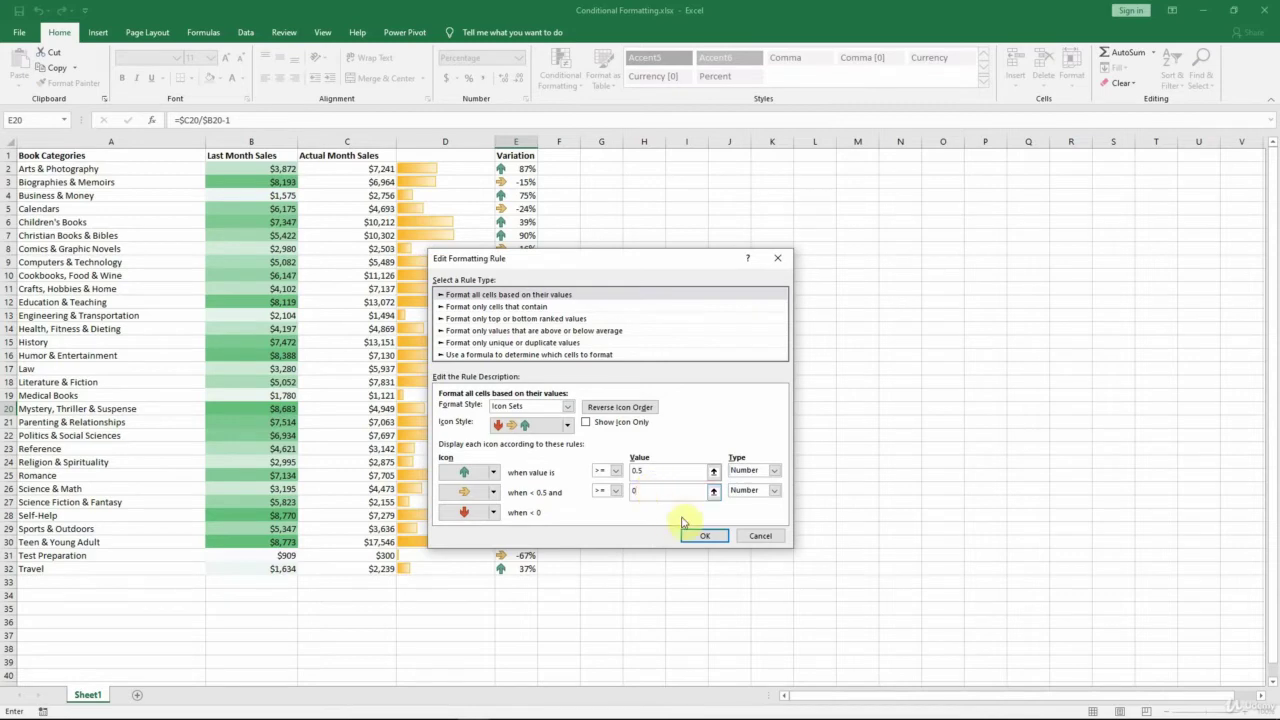
left_click(709, 535)
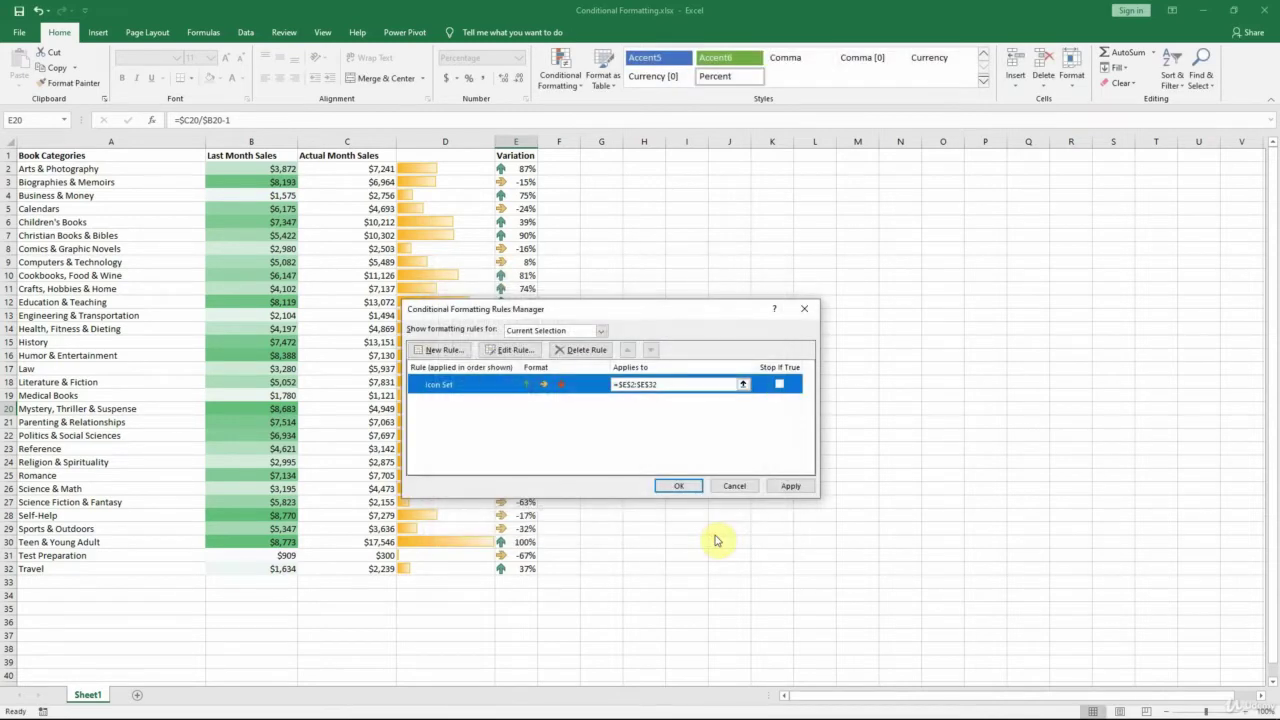
left_click(690, 486)
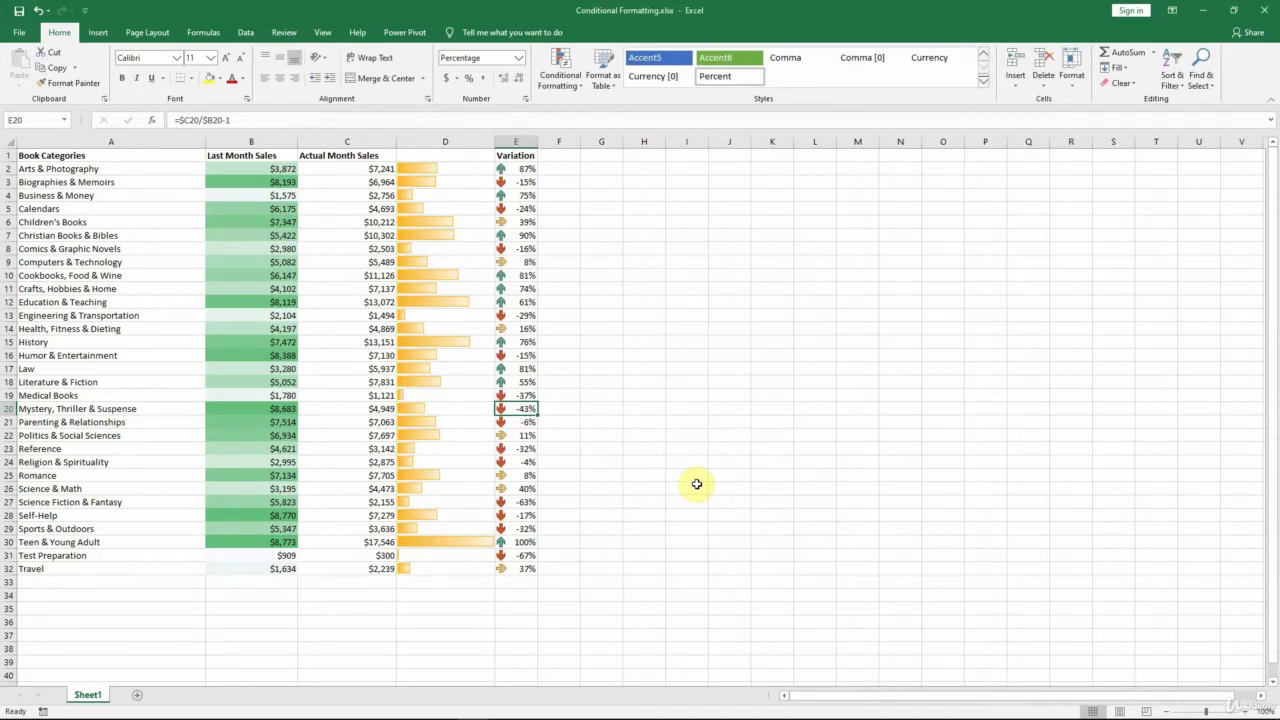
left_click(532, 488)
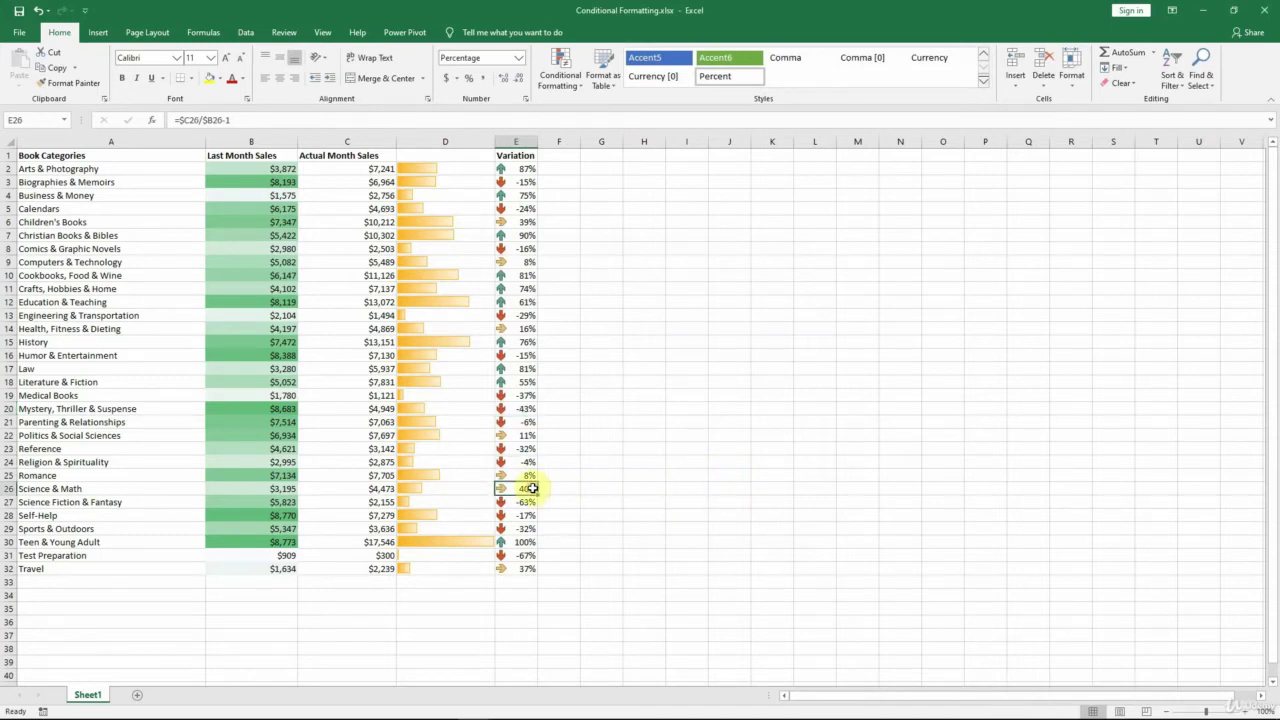
left_click(528, 462)
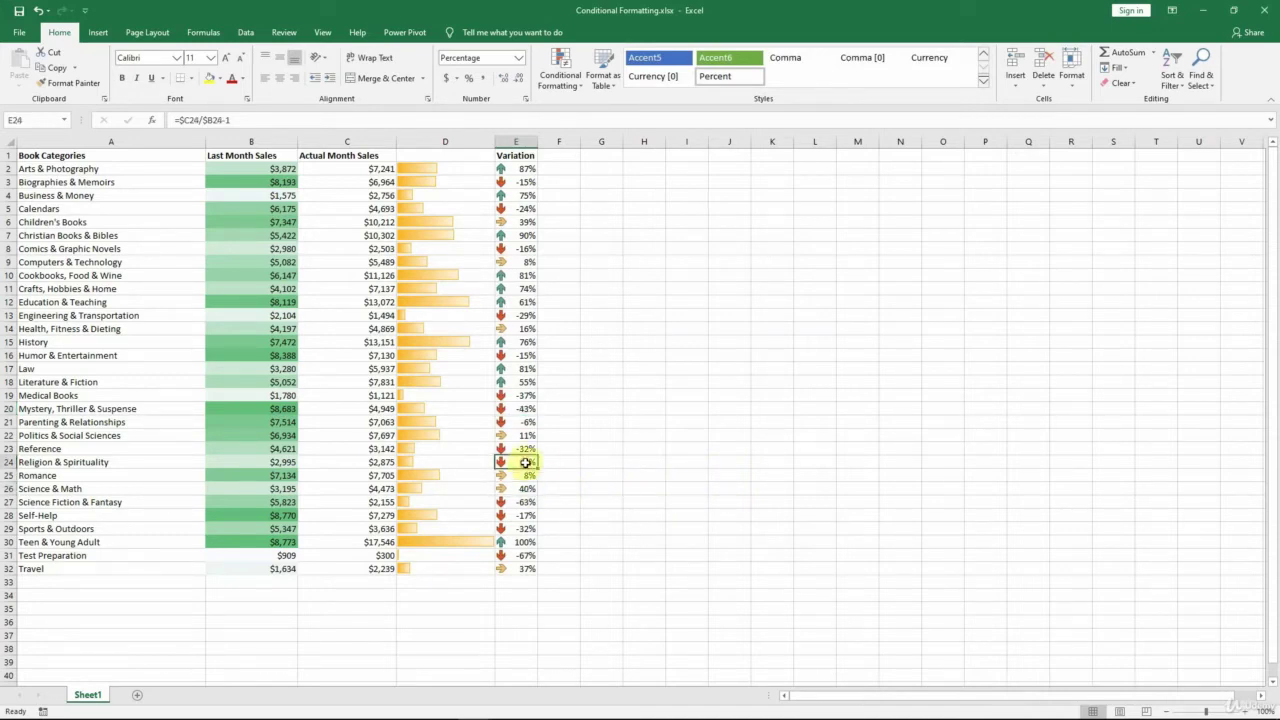
left_click(529, 301)
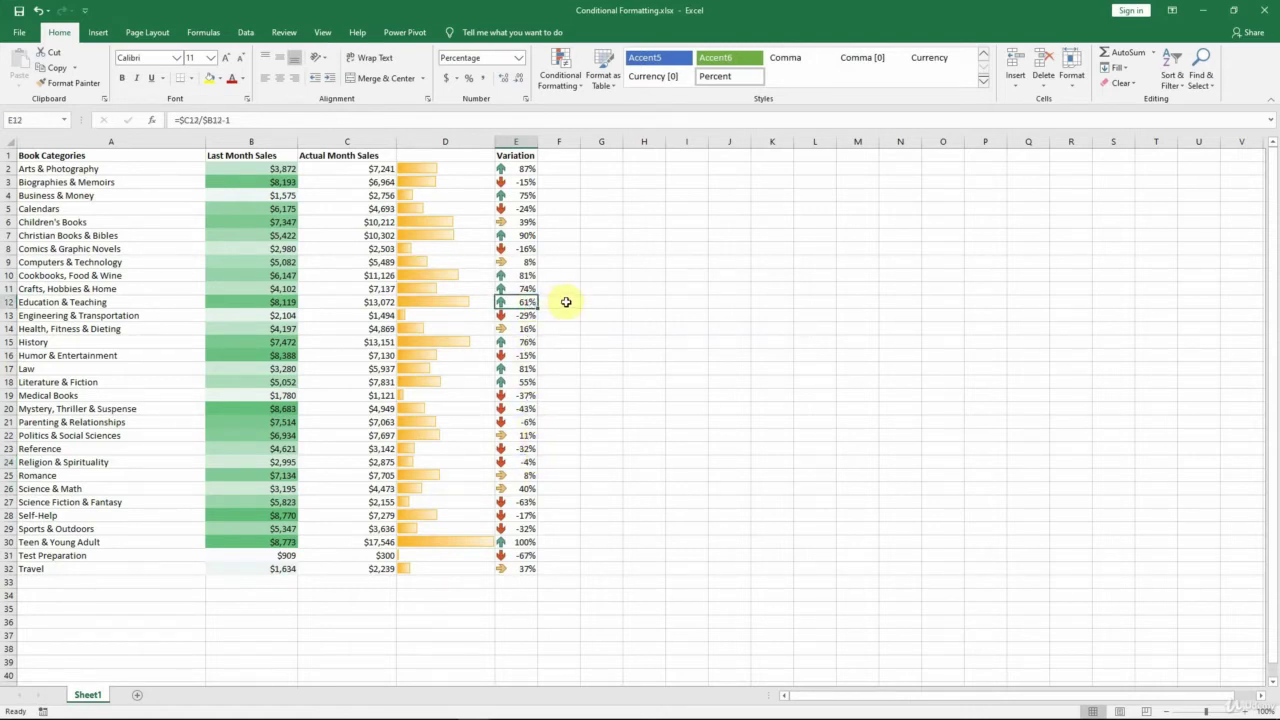
Fill the Variation formula from E2 across into F2 and clear the conditional formatting rules from F2 only.
left_click(525, 170)
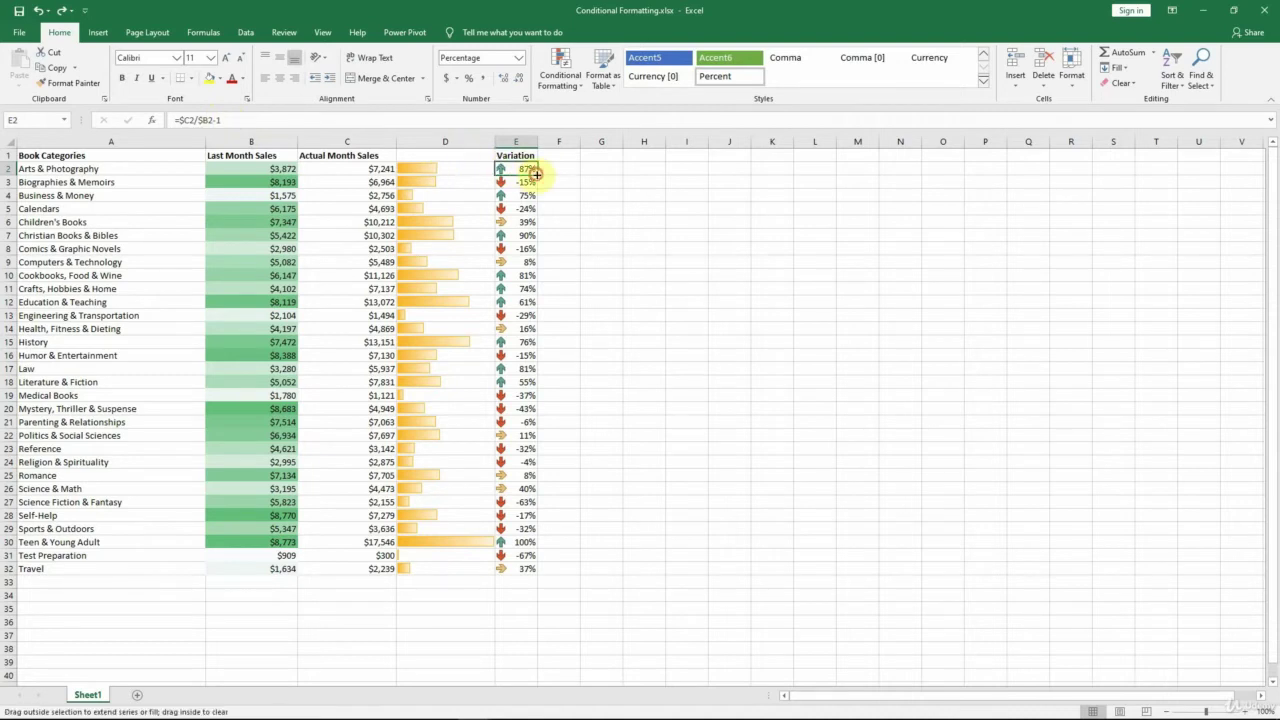
left_click_drag(537, 175, 574, 176)
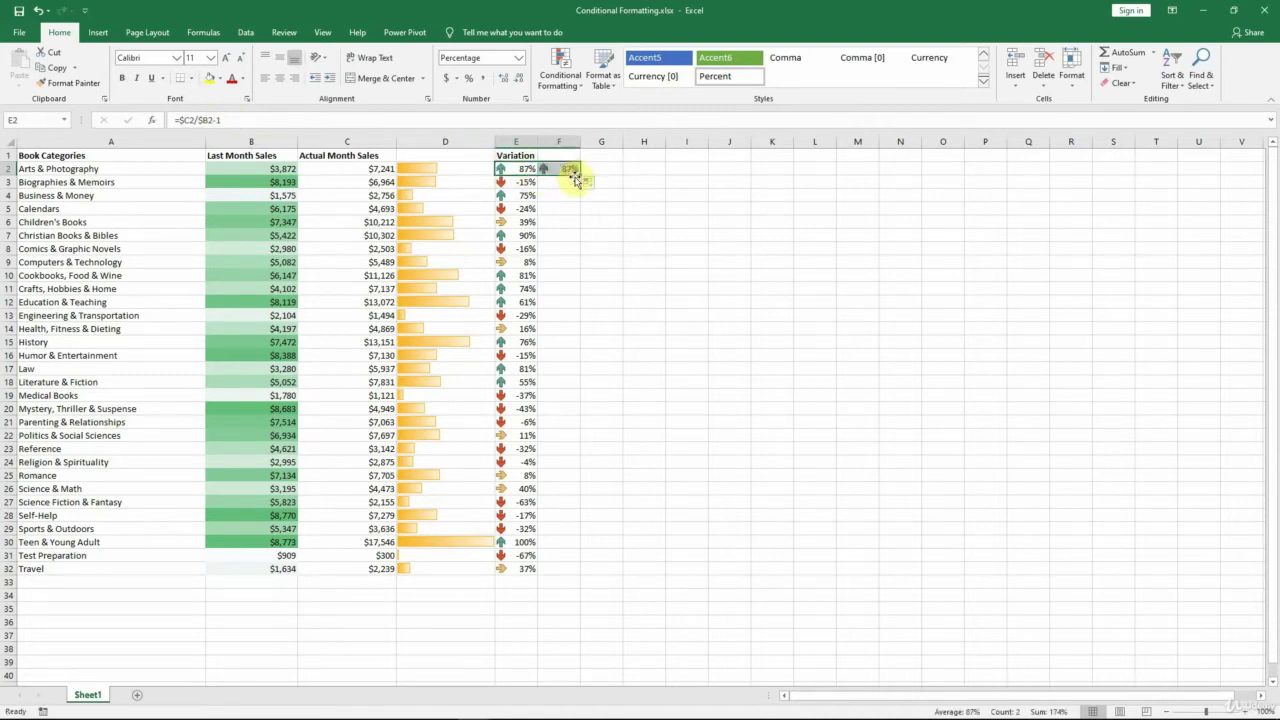
left_click(564, 168)
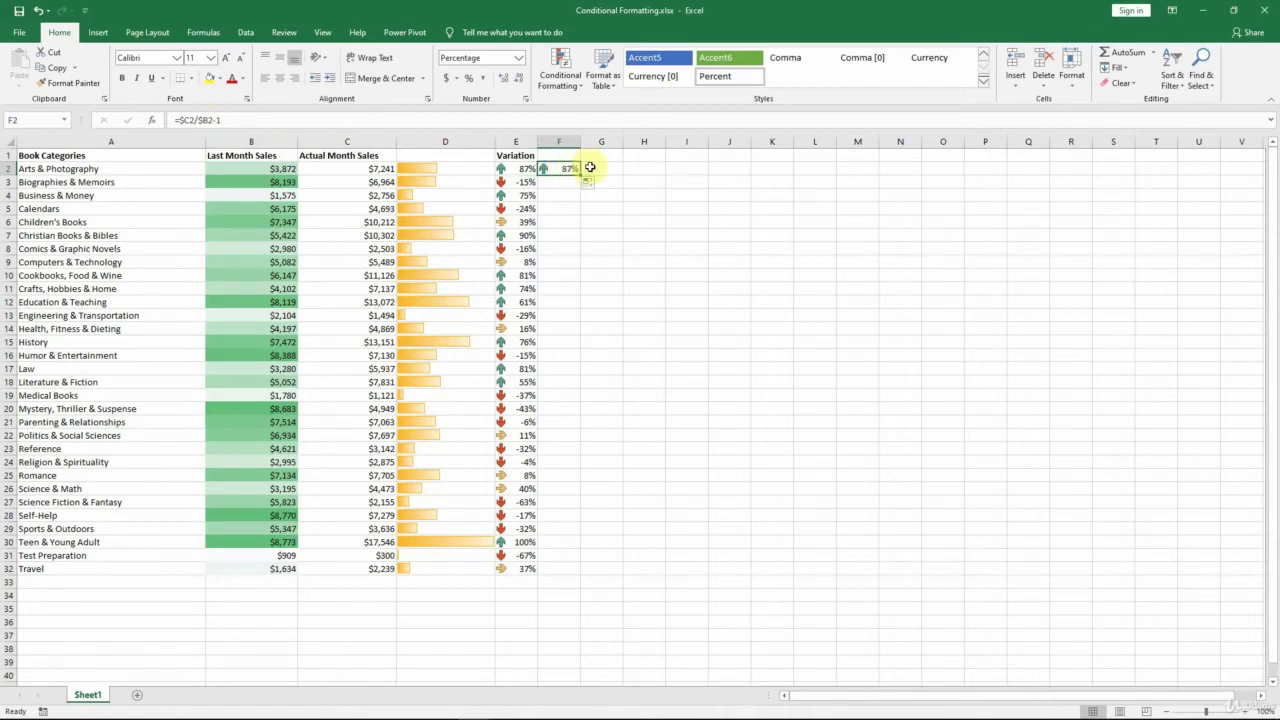
left_click(572, 84)
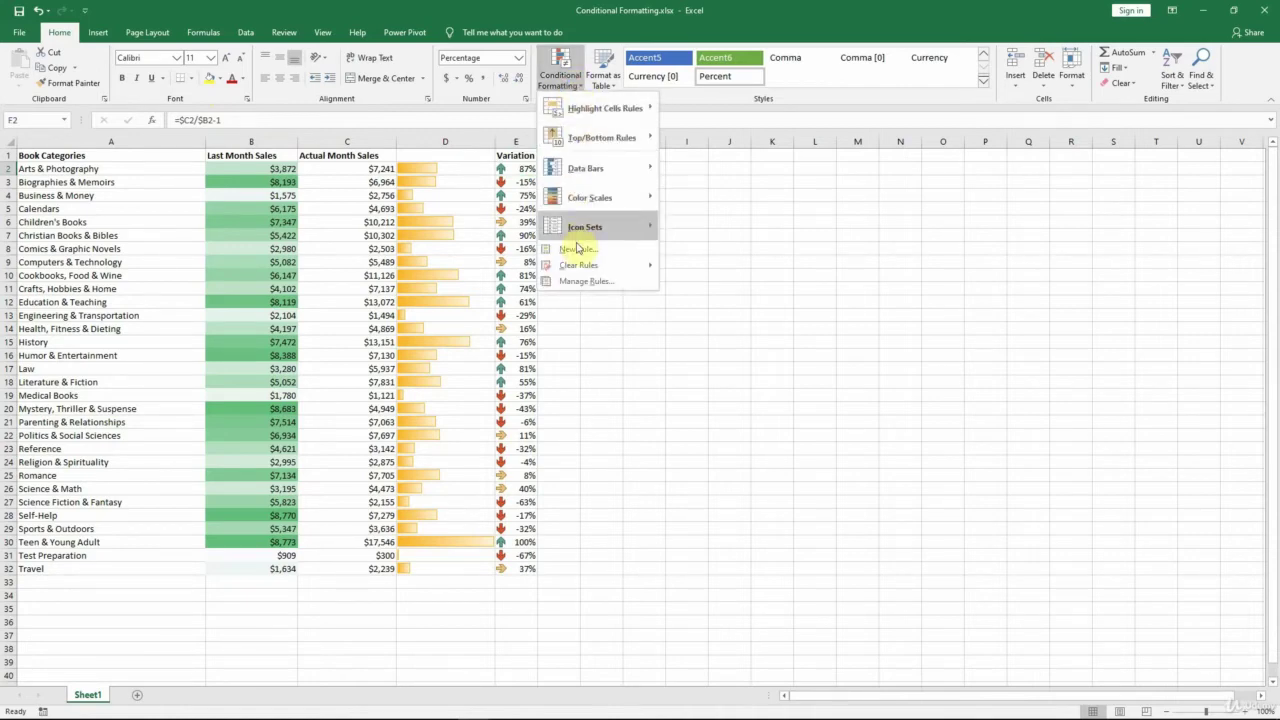
left_click(620, 266)
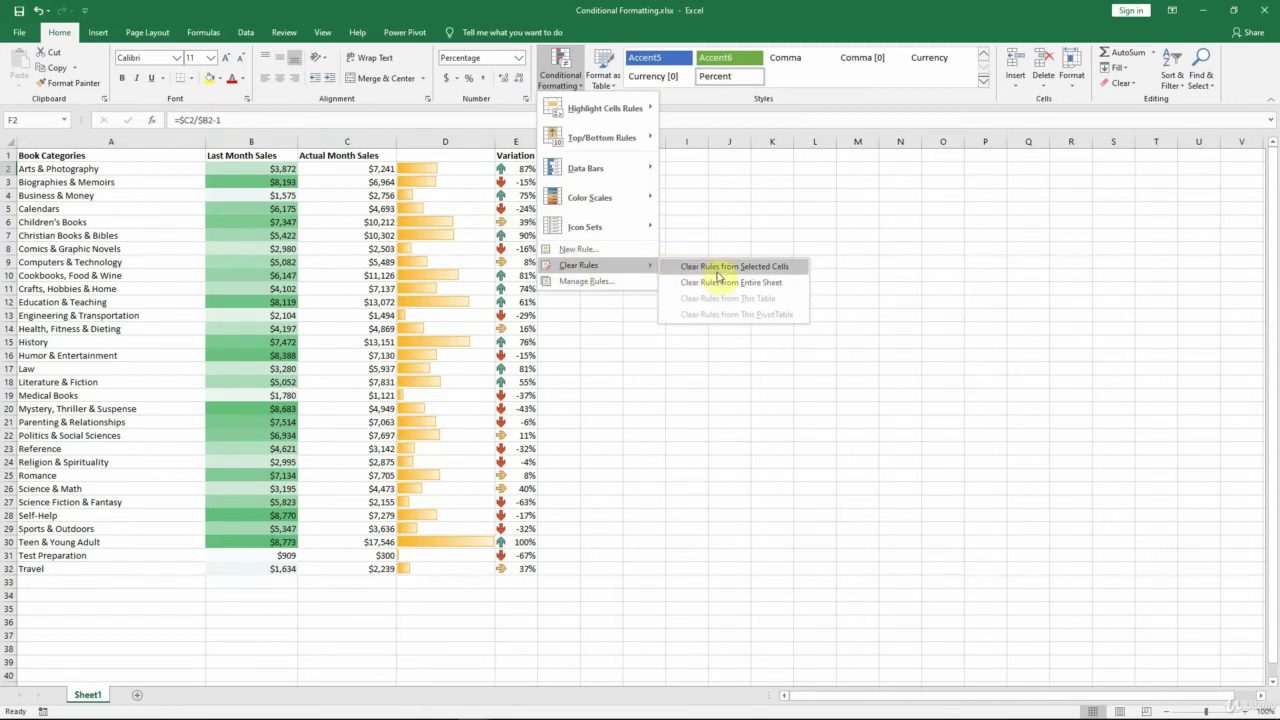
left_click(790, 268)
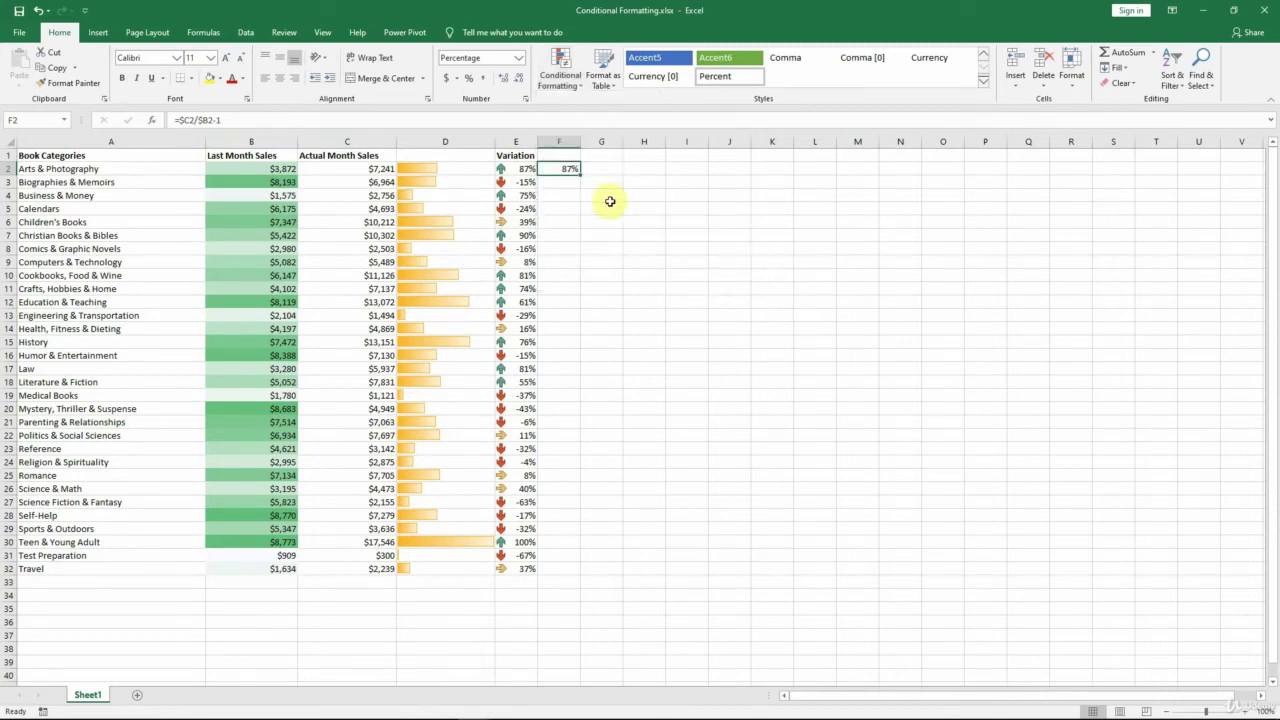
Fill the F2 formula down to F32 and apply green gradient-fill data bars to the range.
left_click_drag(580, 175, 584, 576)
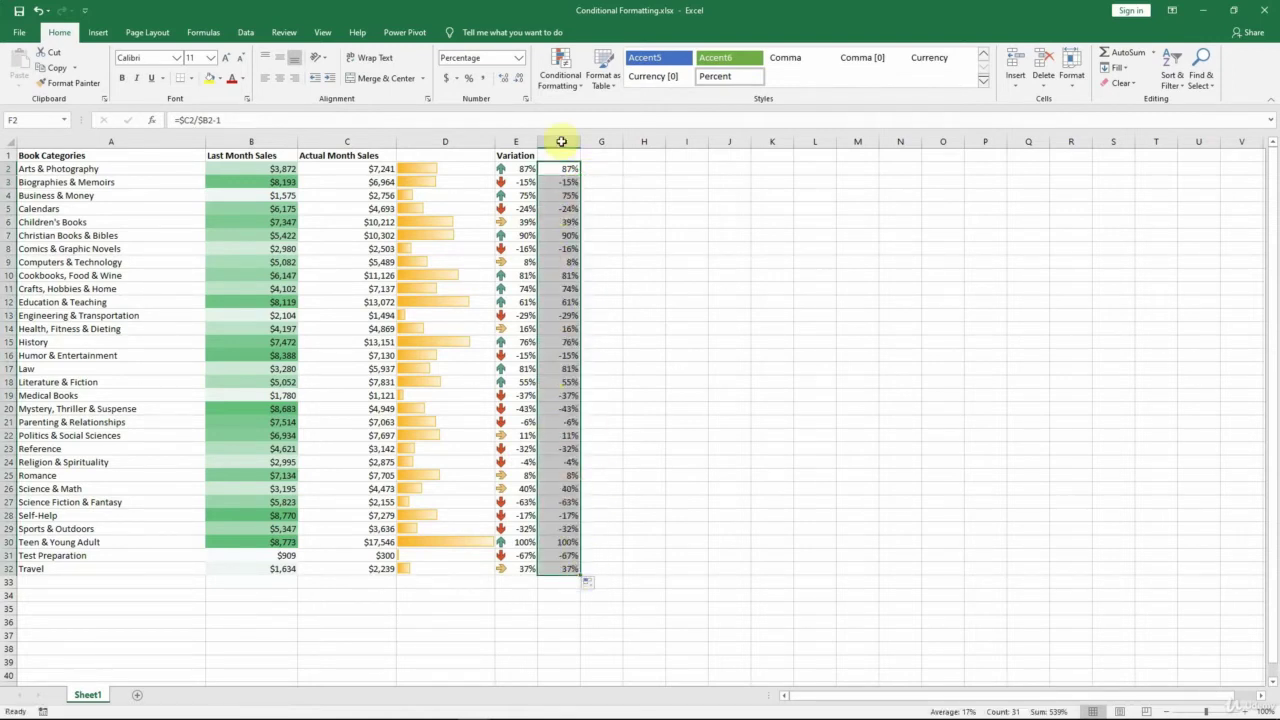
left_click(566, 88)
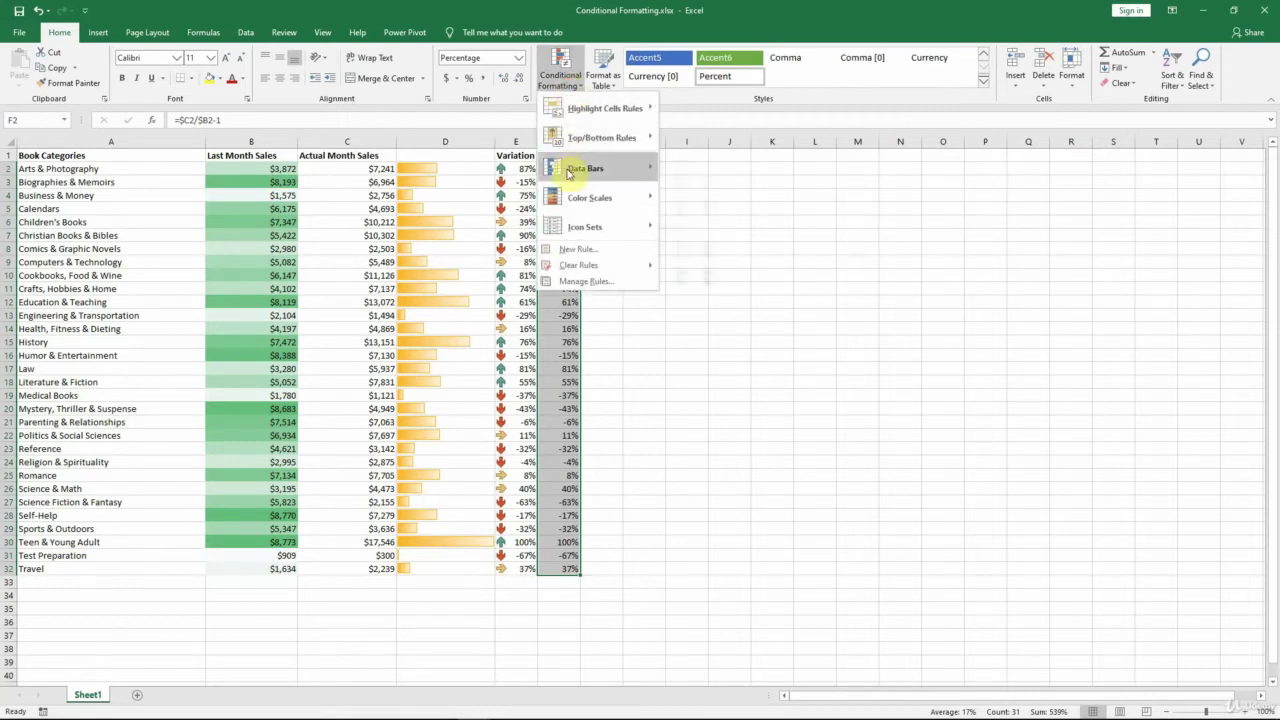
mouse_move(614, 177)
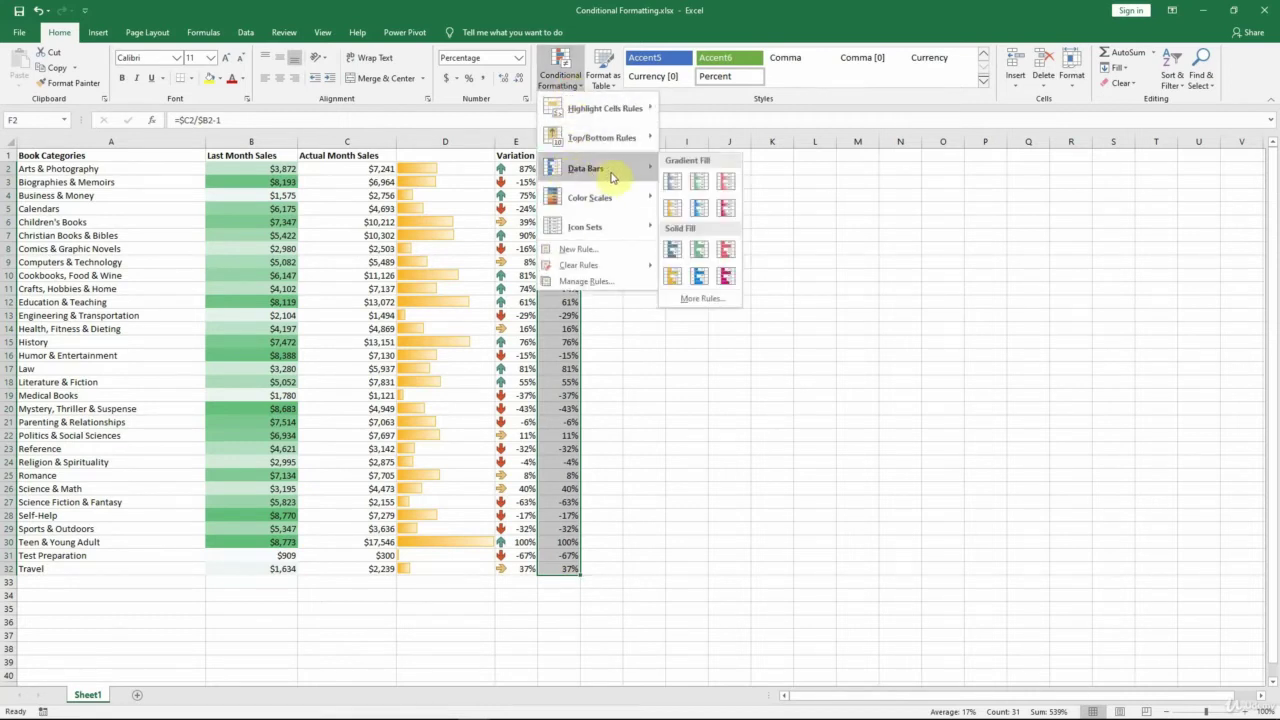
left_click(699, 183)
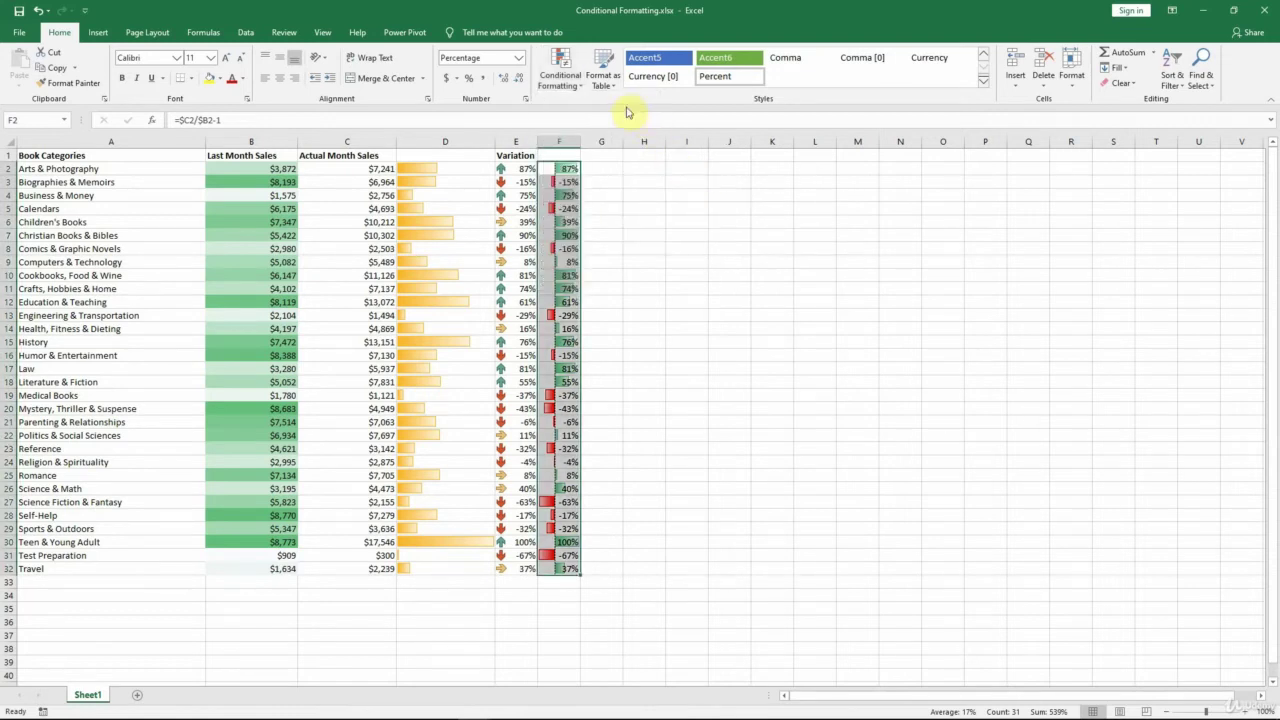
Edit the data bar rule on F2:F32 to show bars only, and widen column F.
left_click(578, 84)
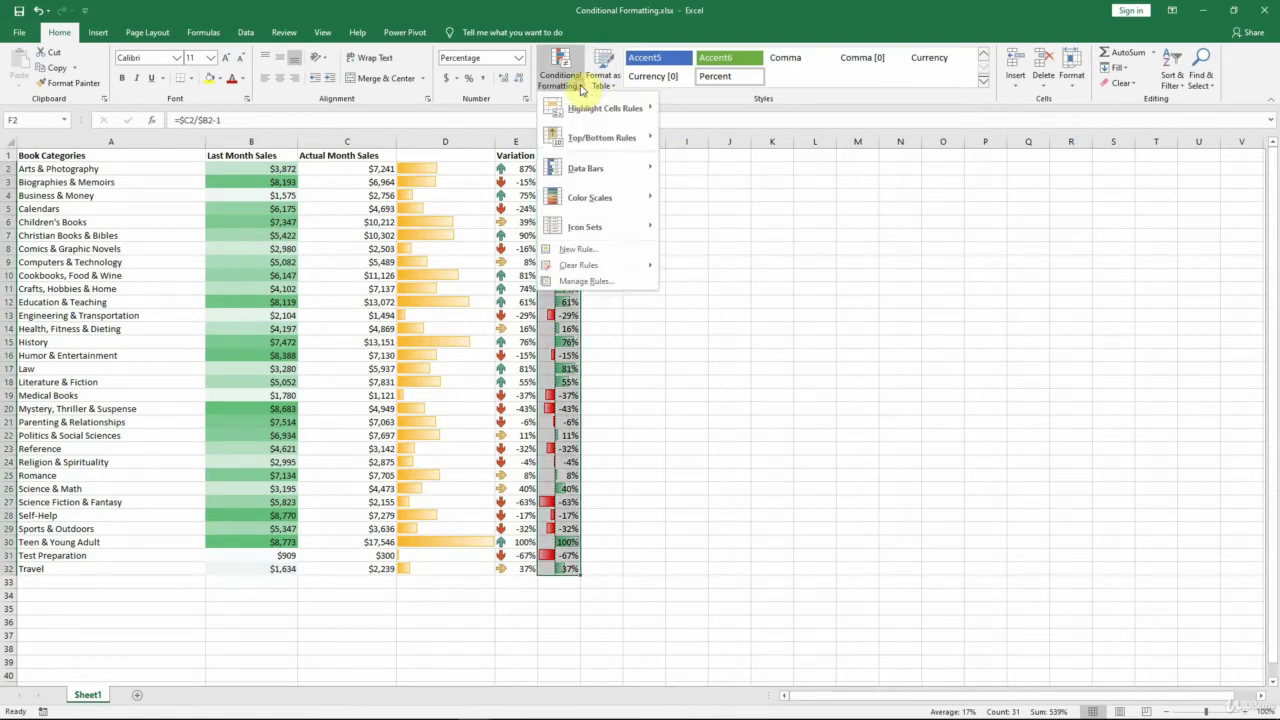
left_click(580, 281)
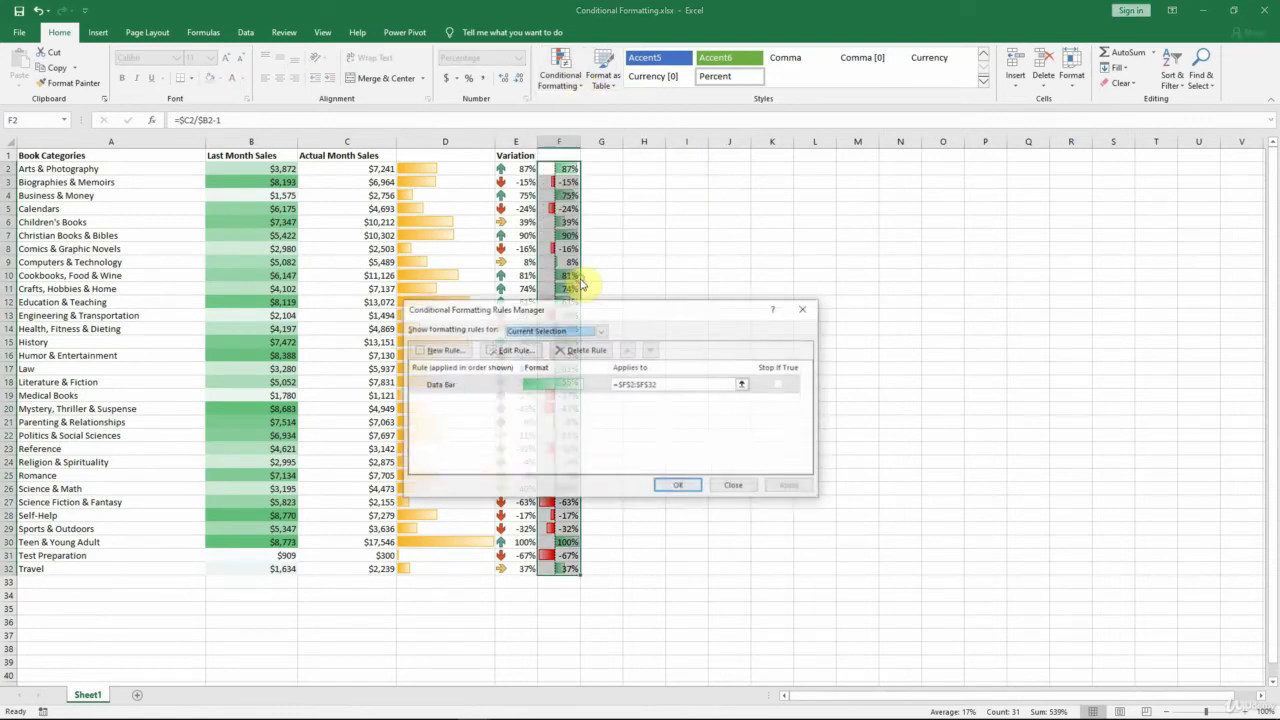
left_click(525, 352)
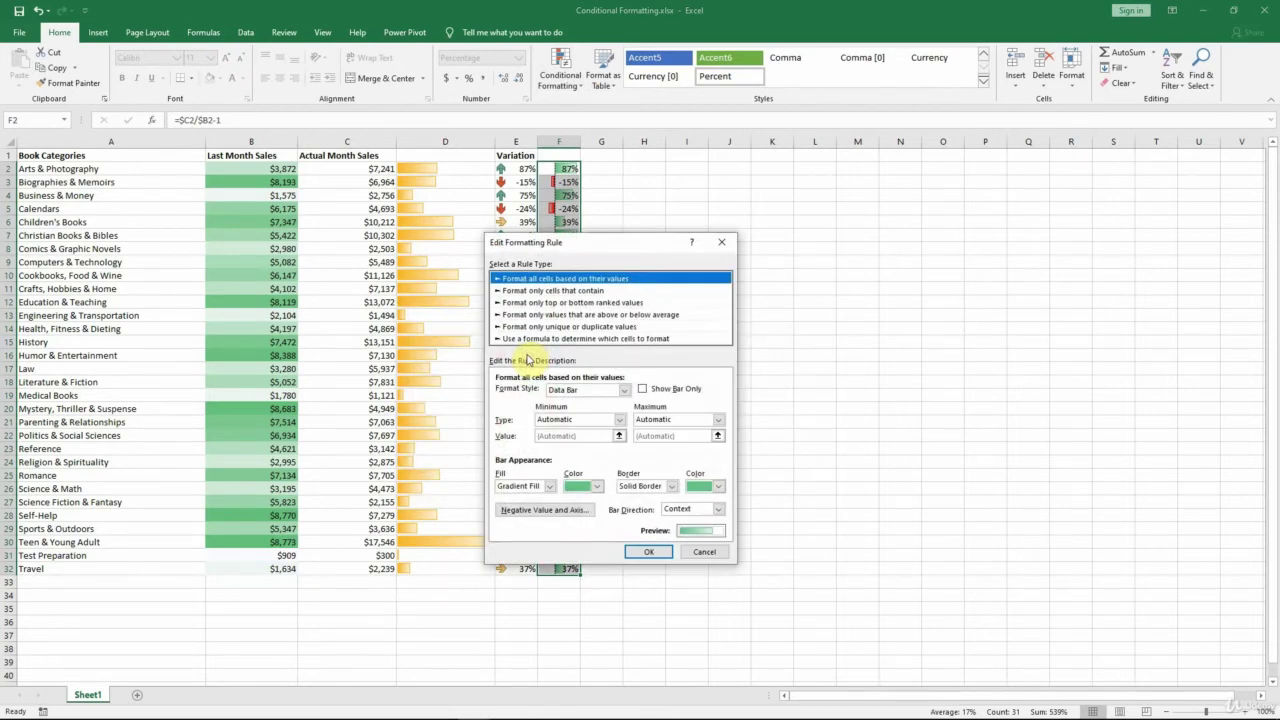
left_click(645, 389)
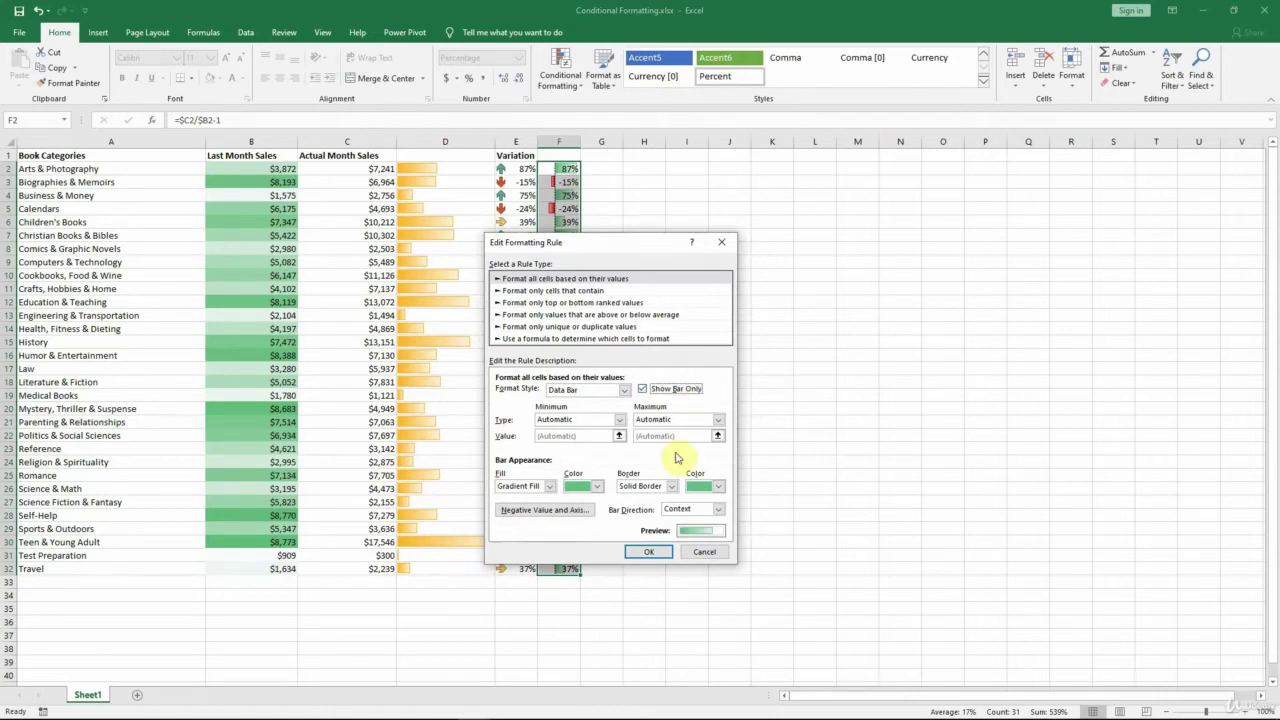
left_click(662, 552)
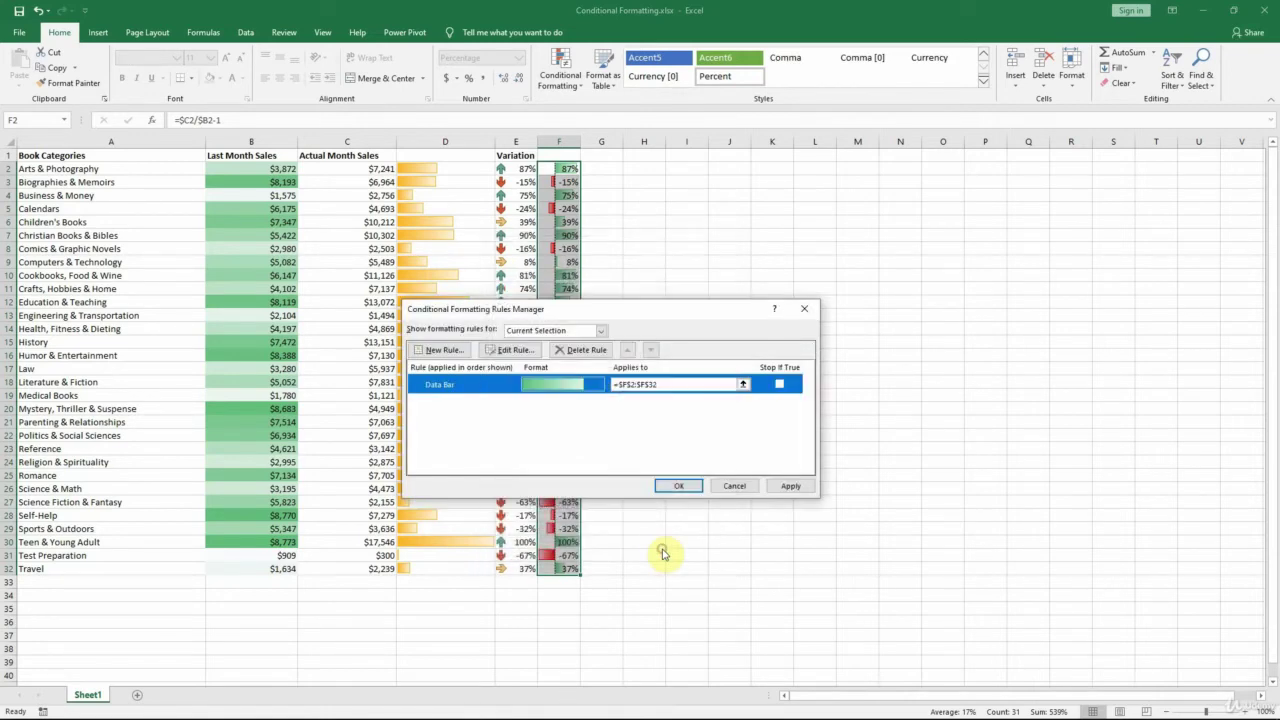
left_click(691, 488)
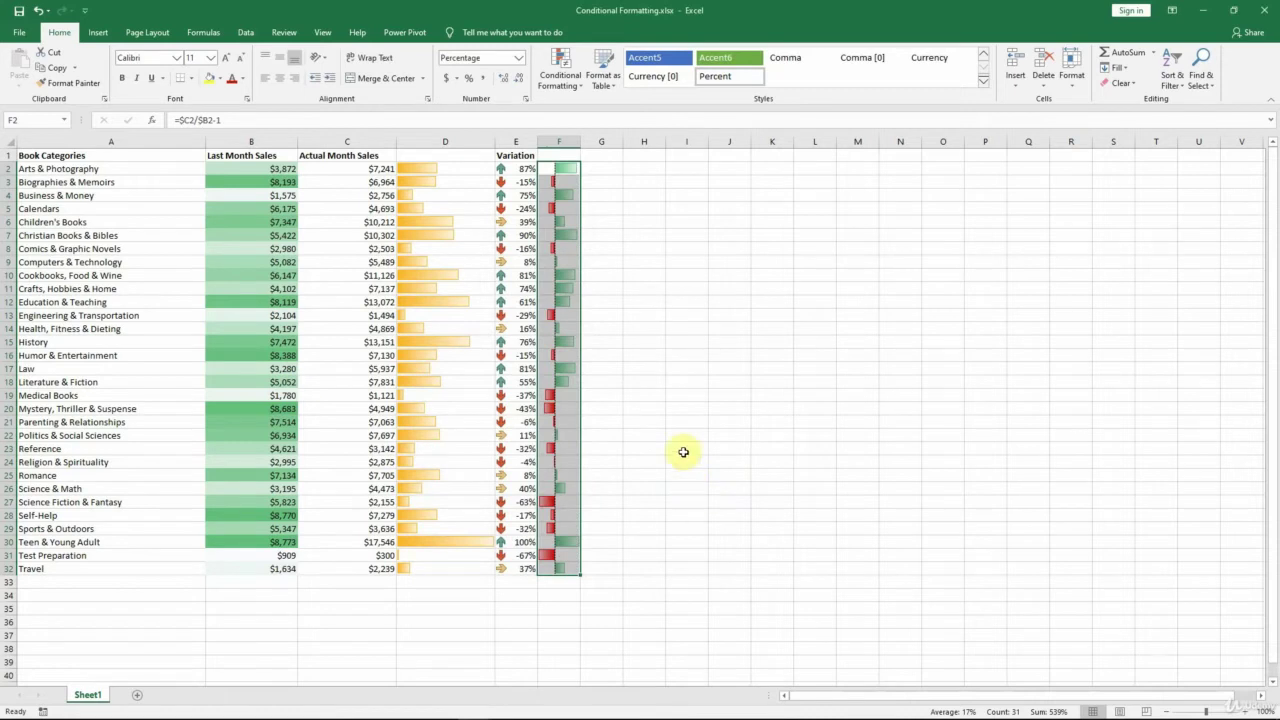
left_click_drag(580, 142, 681, 142)
left_click(737, 287)
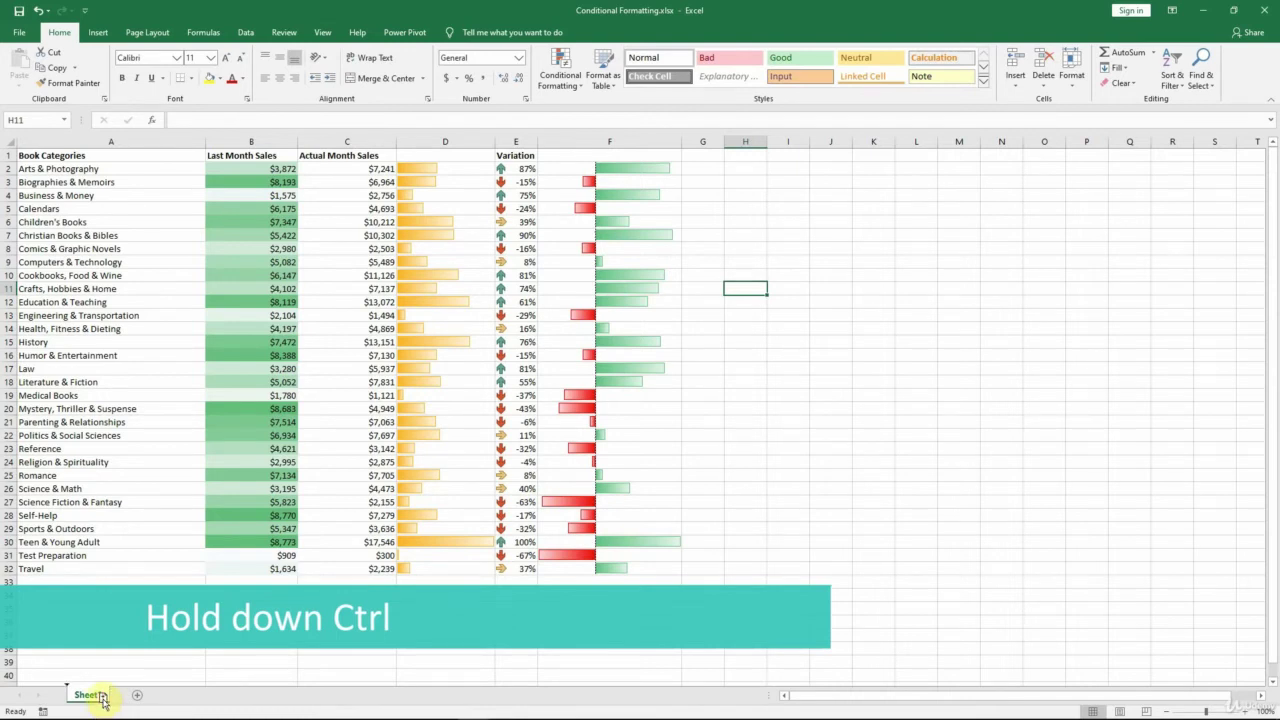
Duplicate Sheet1 and rename the copy as Sheet2.
left_click_drag(102, 700, 120, 699)
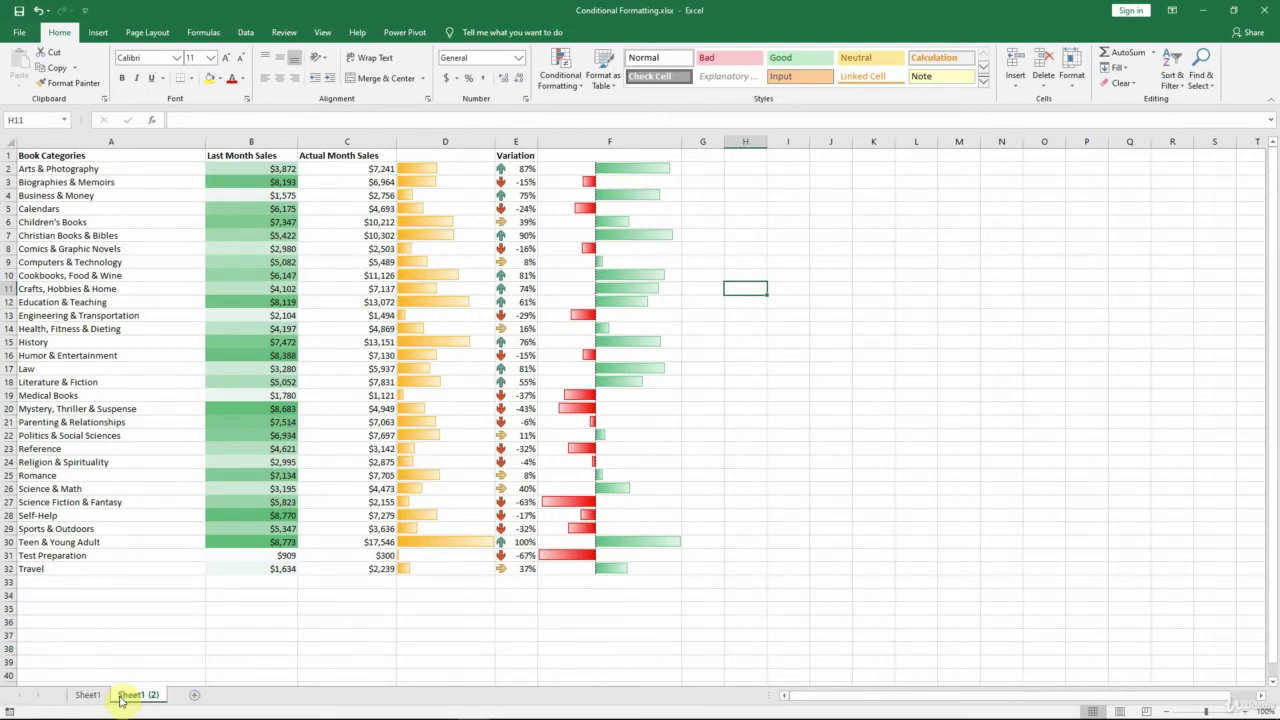
double_click(125, 698)
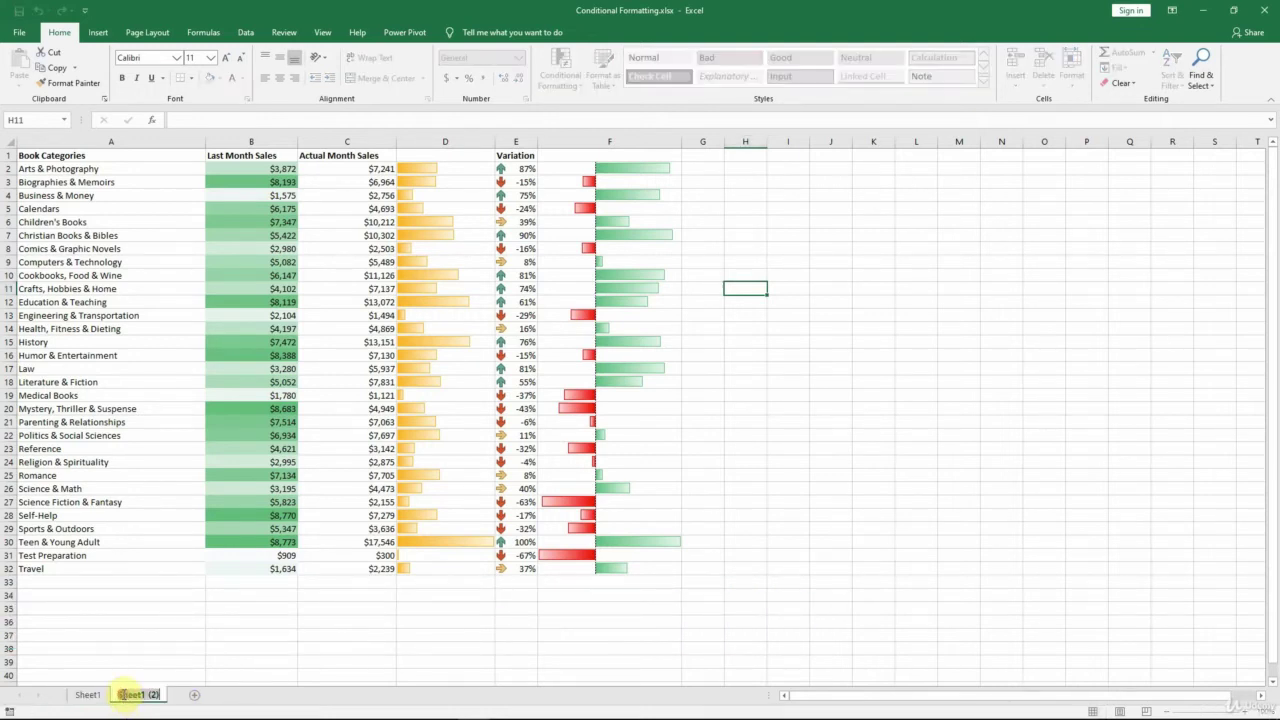
type("S")
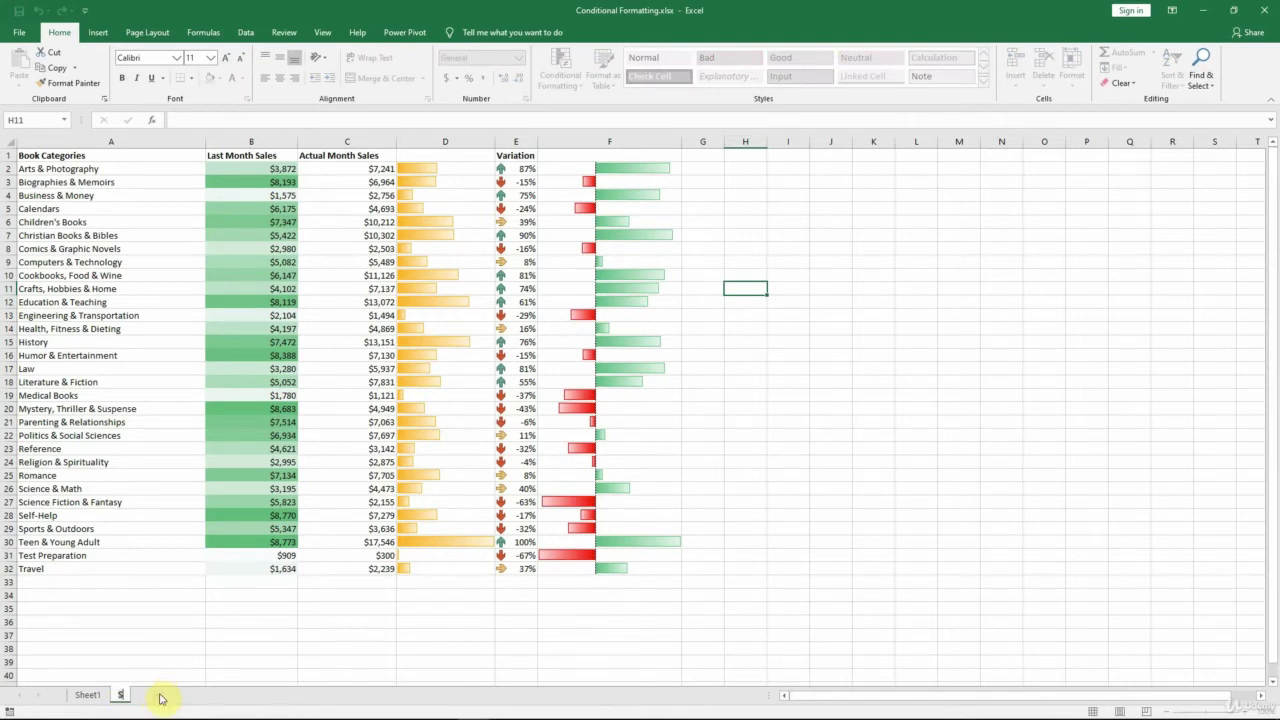
type("heet2")
key("Return")
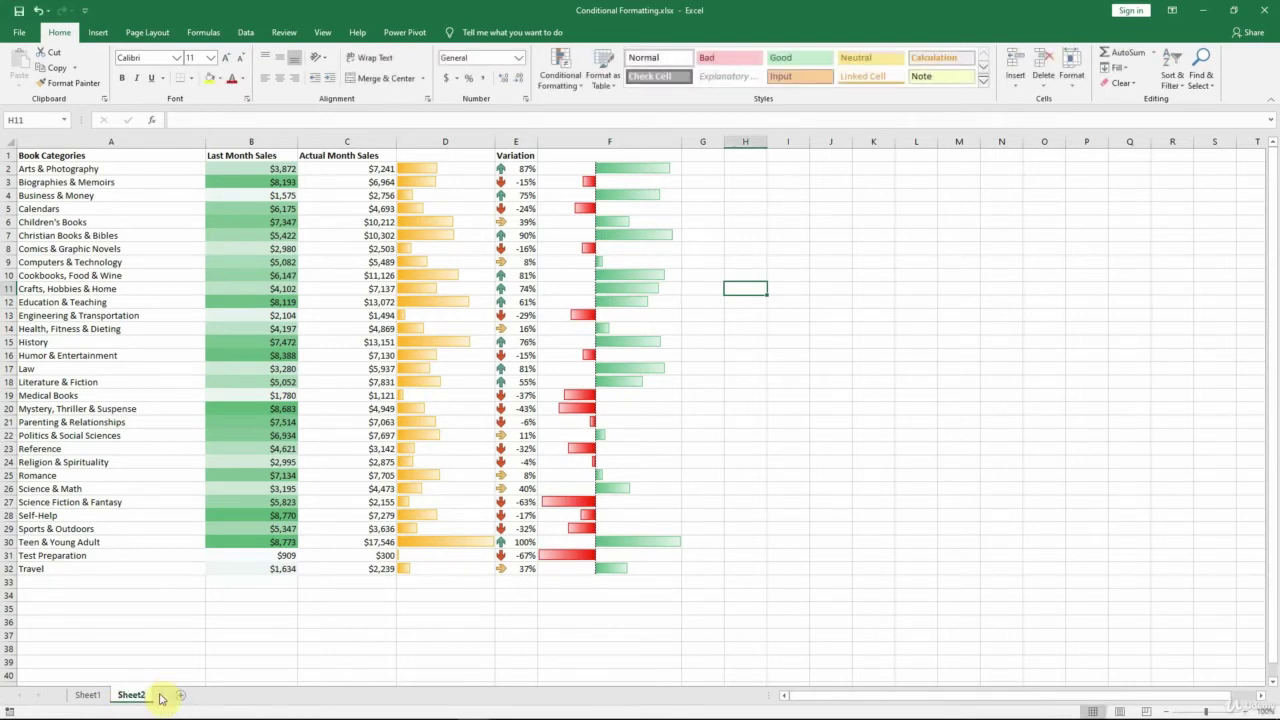
Clear the conditional formatting rules from the entire Sheet2.
left_click(563, 84)
mouse_move(600, 265)
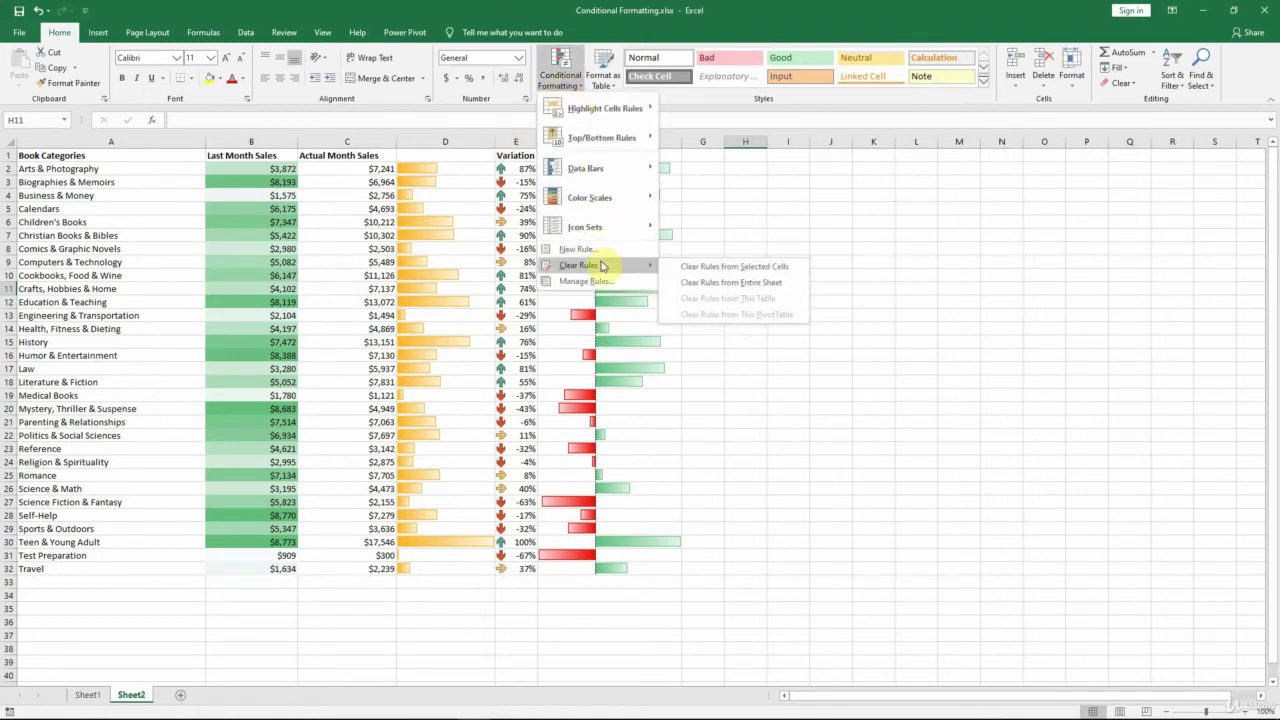
left_click(784, 289)
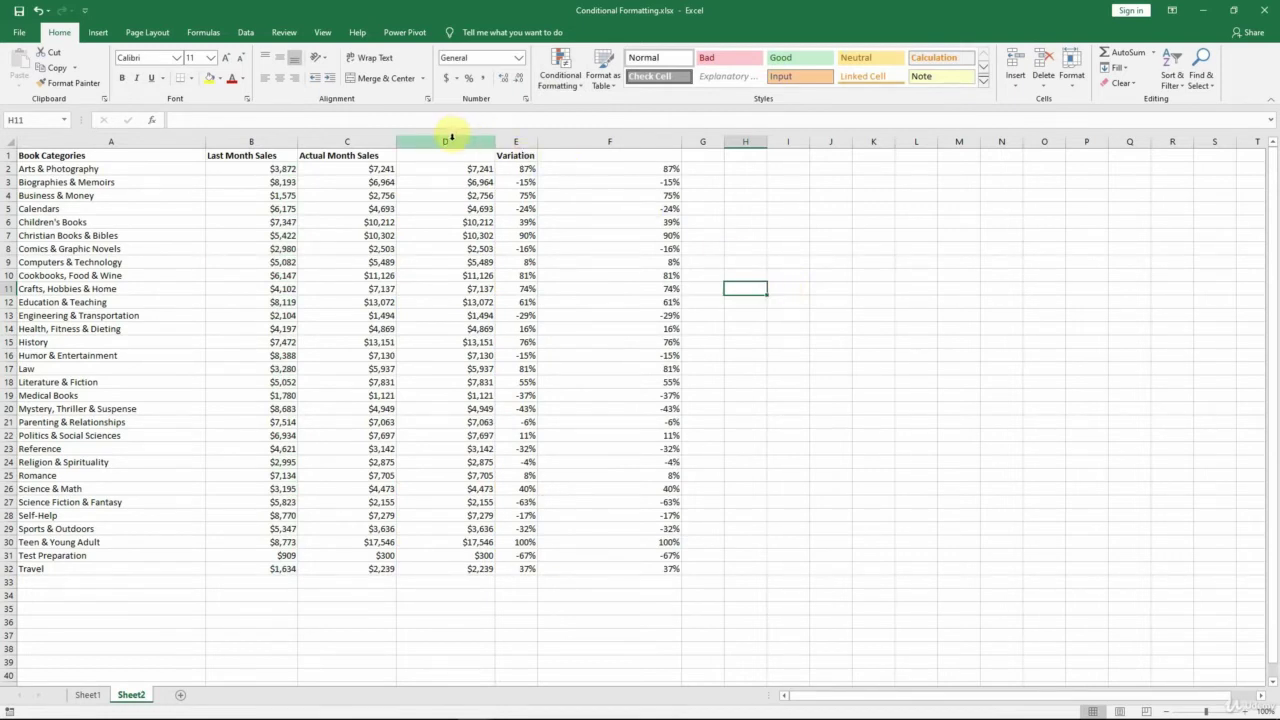
Delete the duplicate-value columns D and F together from Sheet2.
left_click(450, 139)
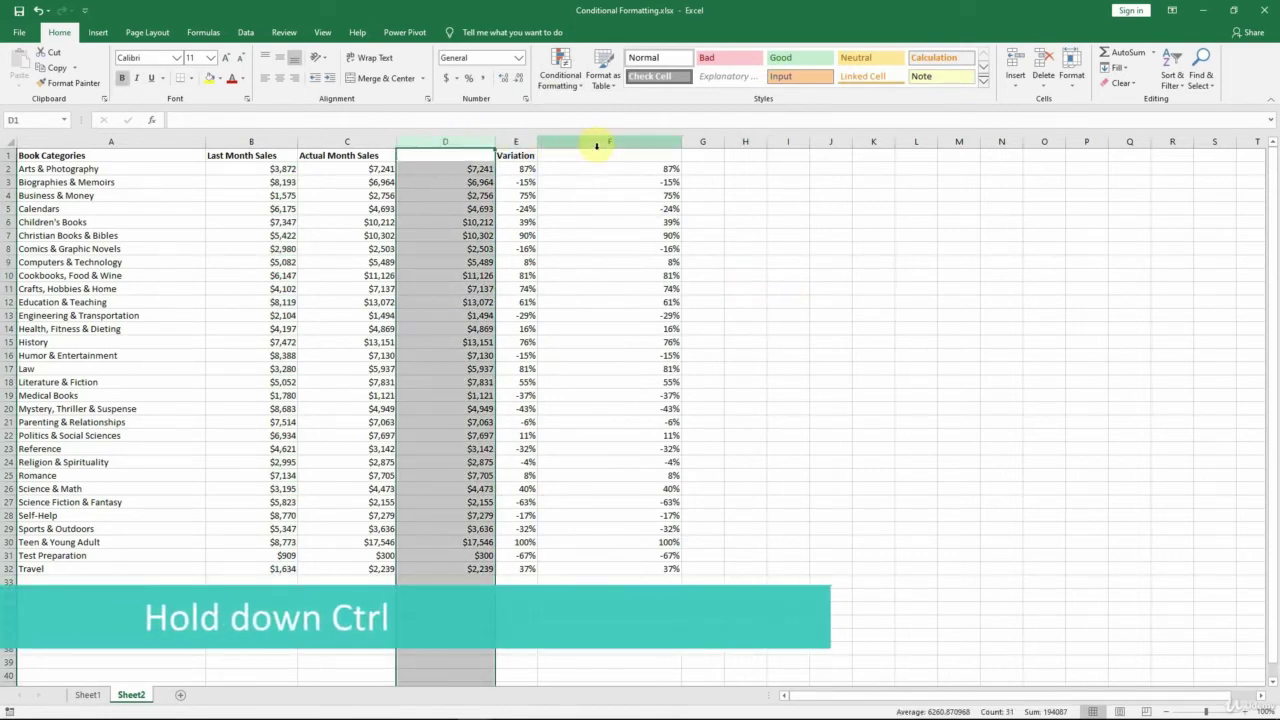
left_click(624, 143, "ctrl")
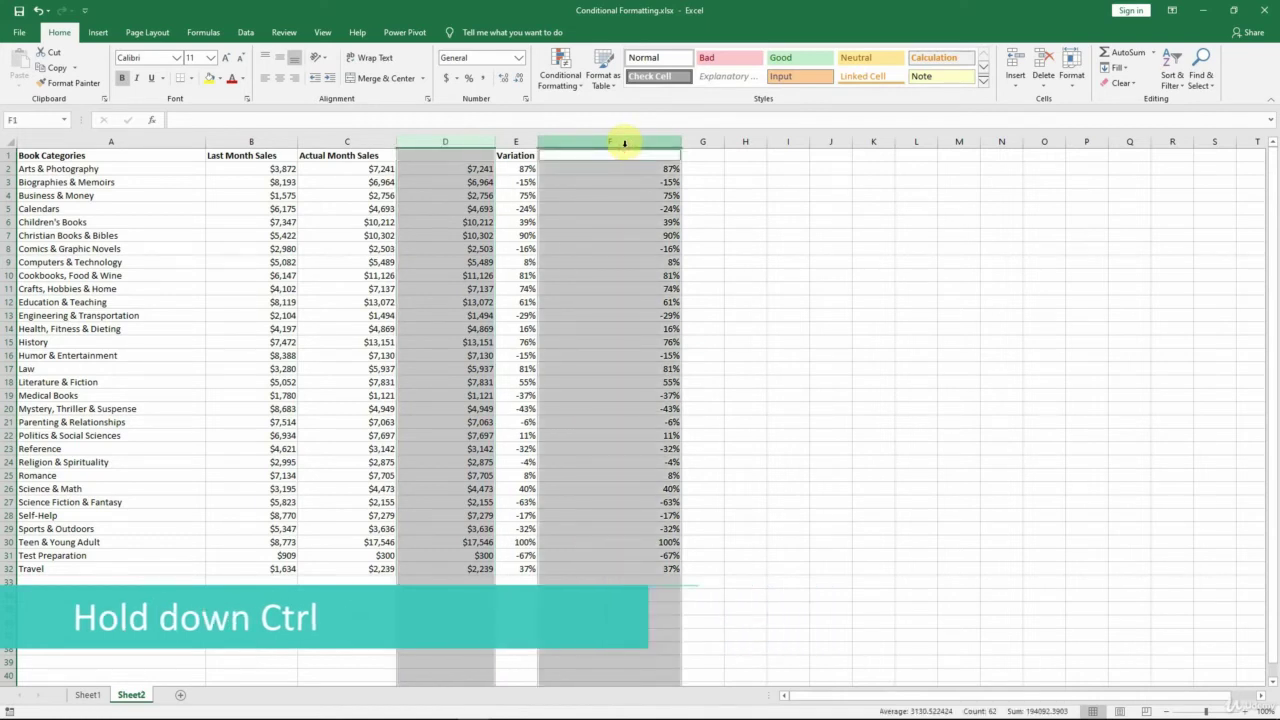
right_click(624, 145)
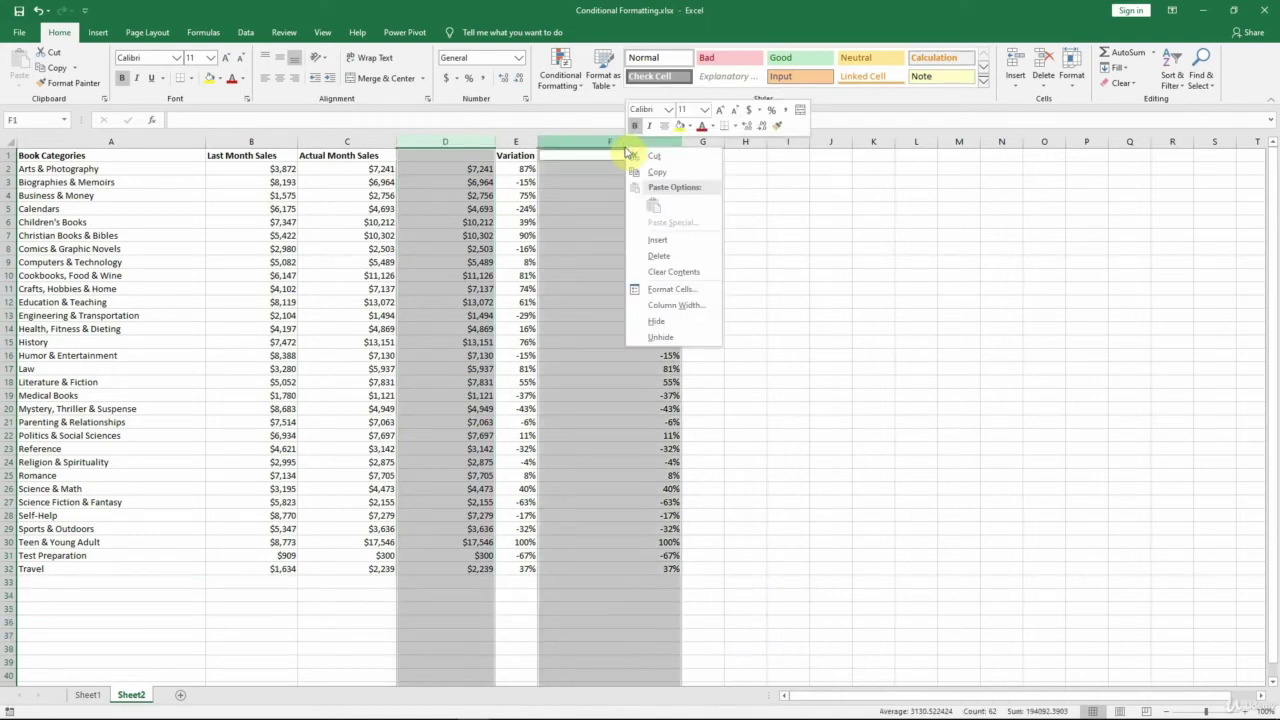
left_click(659, 258)
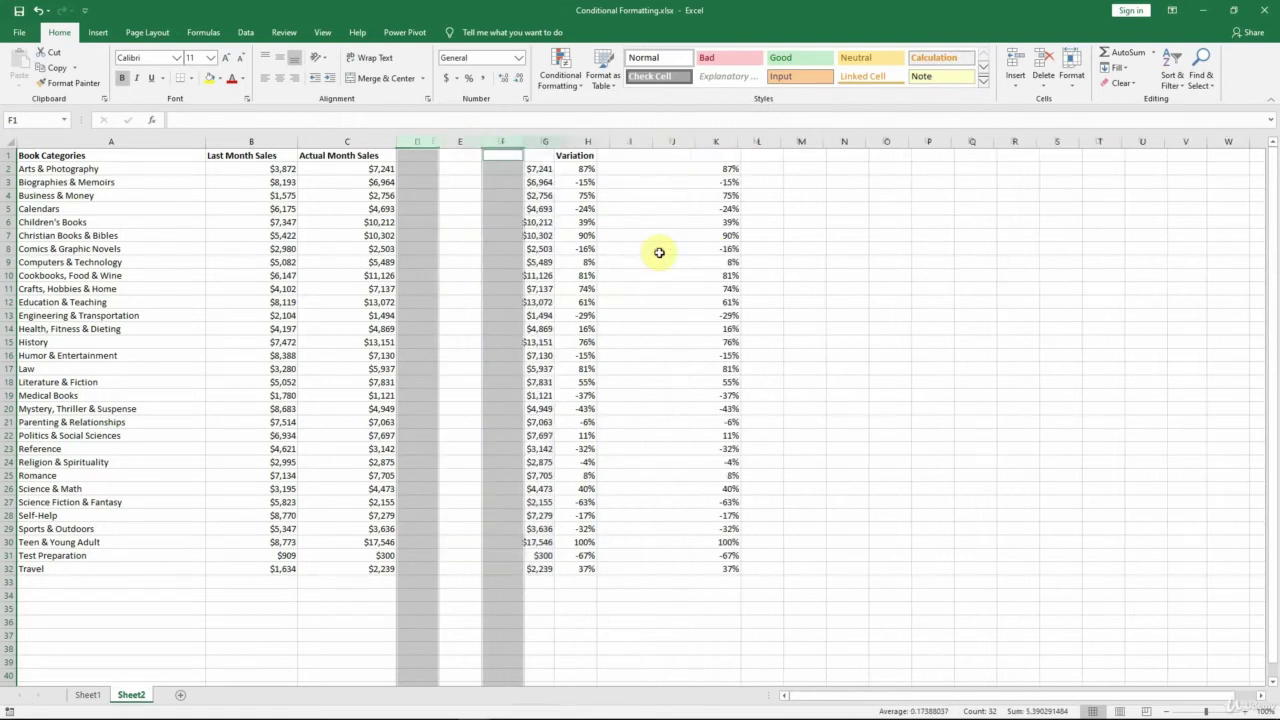
left_click(554, 231)
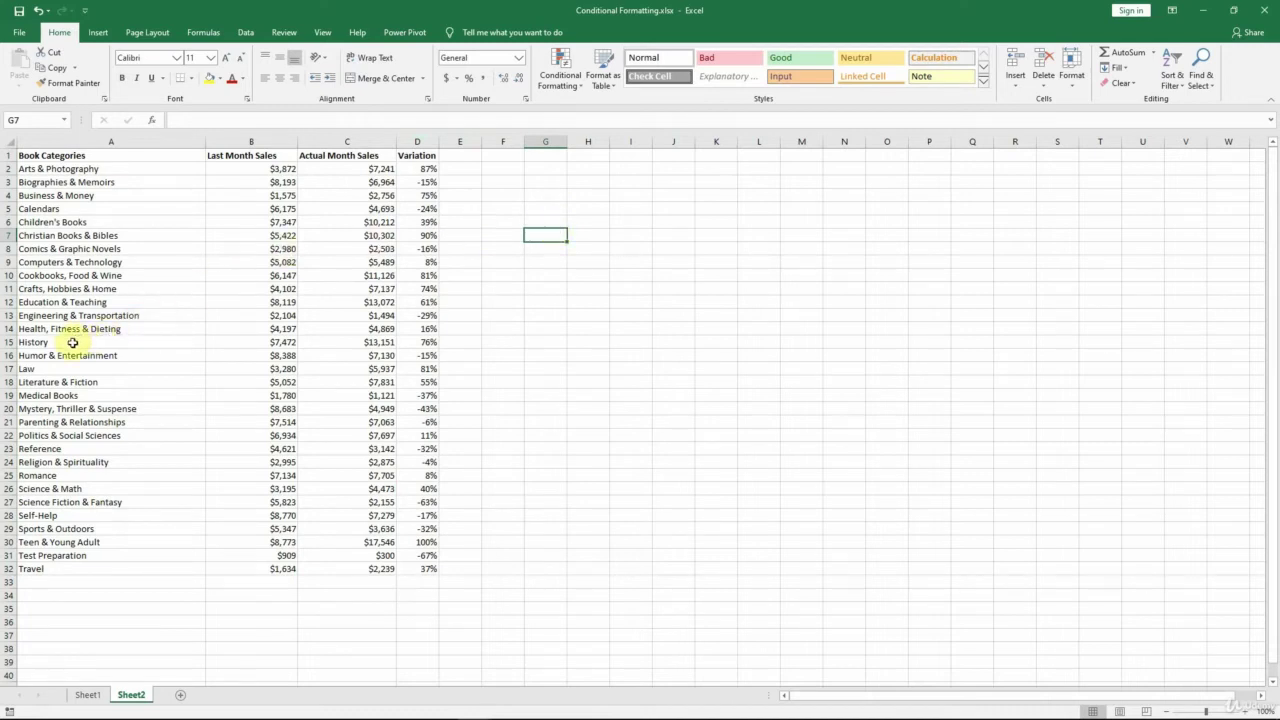
left_click_drag(73, 343, 432, 344)
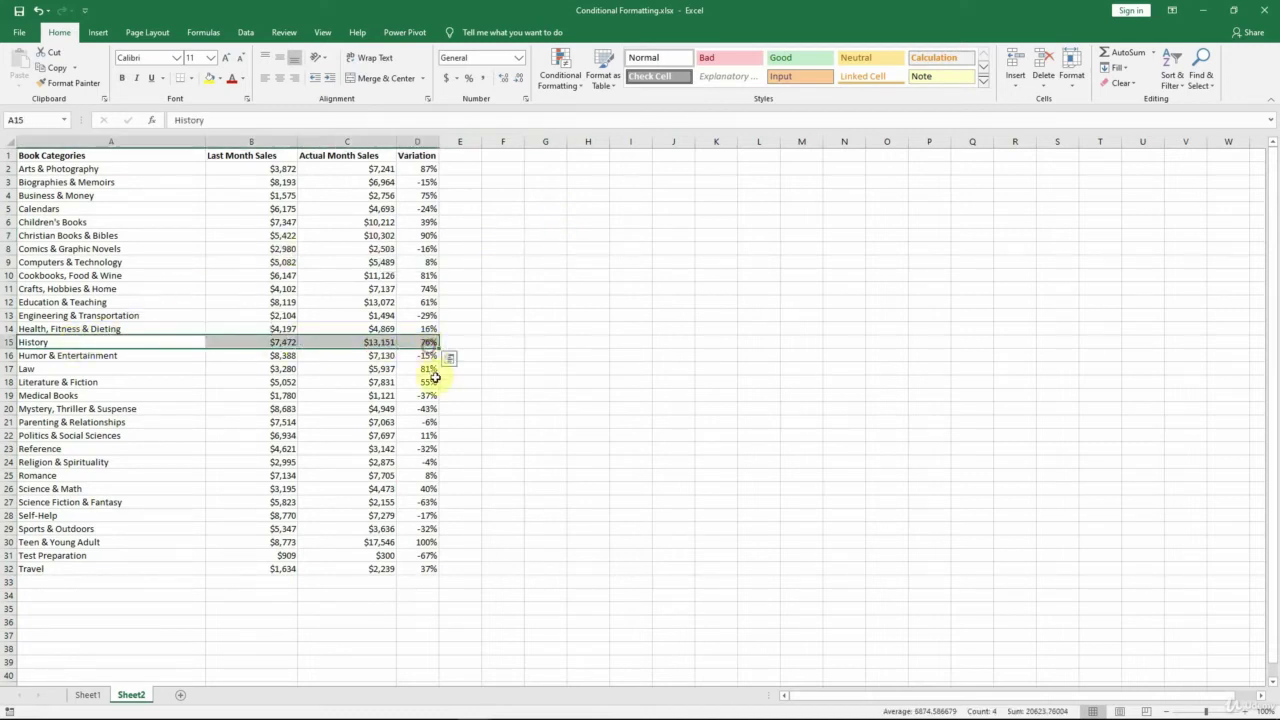
left_click(584, 72)
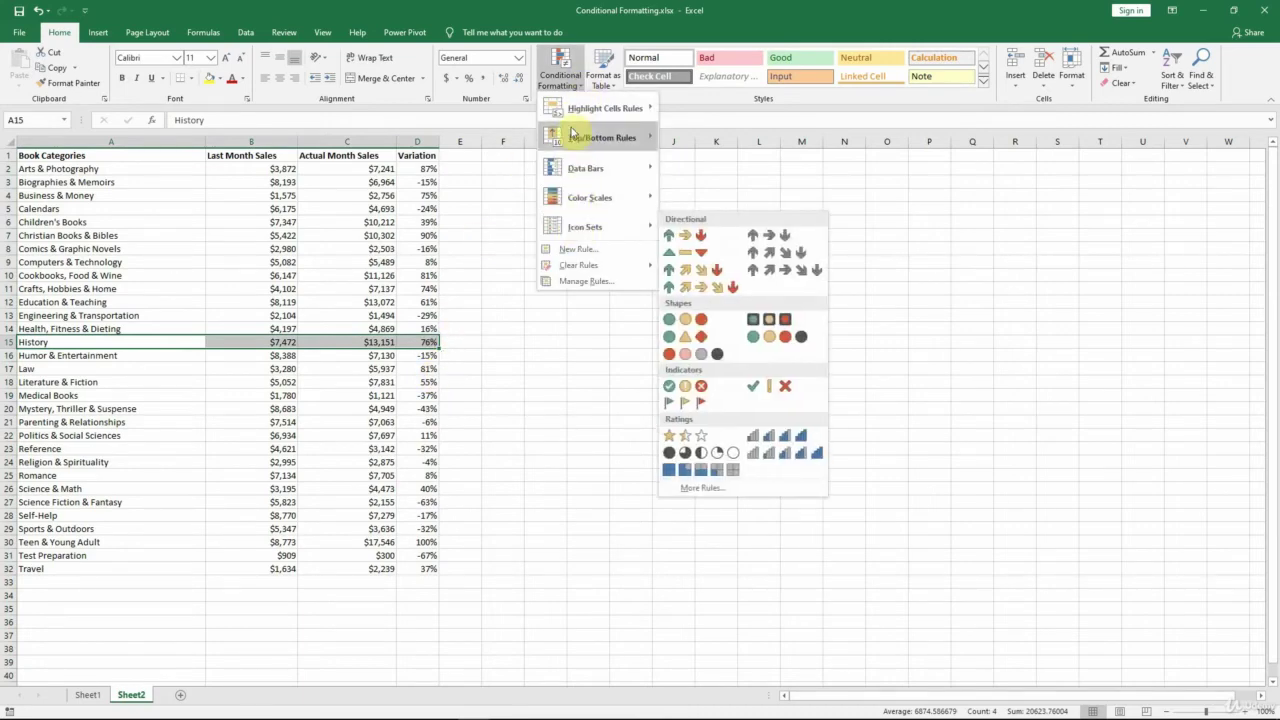
mouse_move(572, 110)
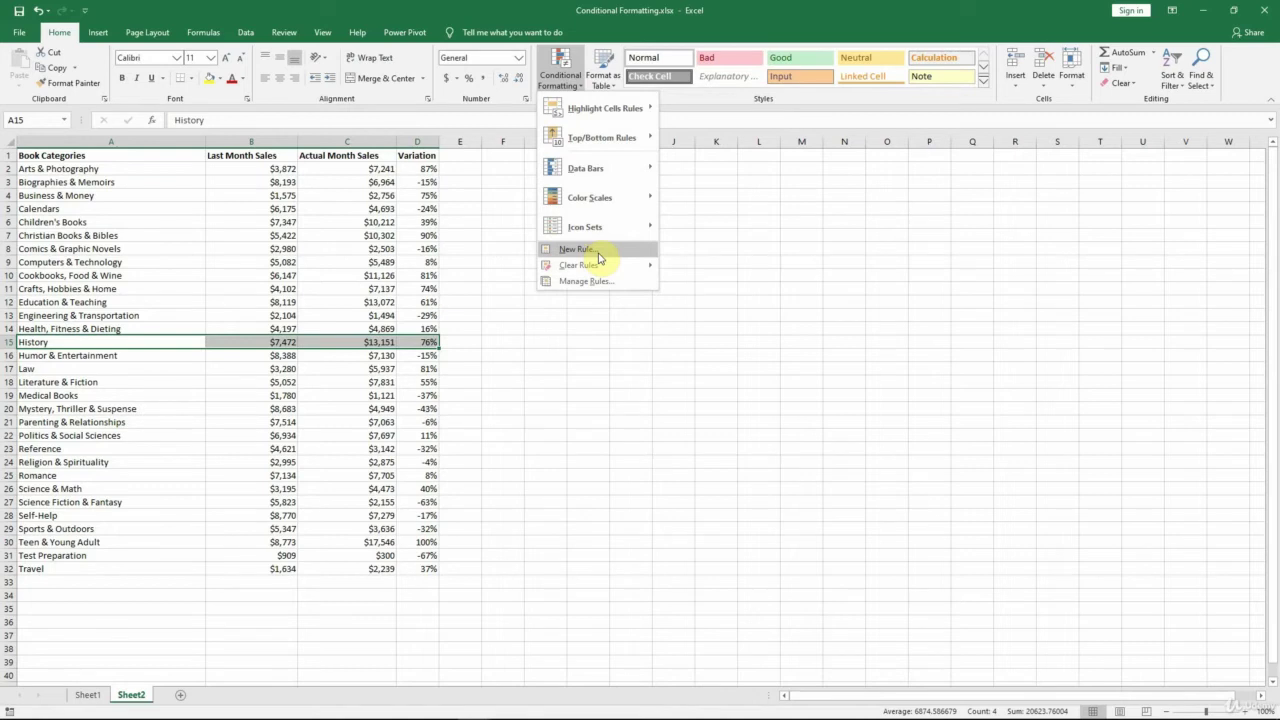
left_click(66, 168)
Start a new conditional formatting rule for A2:D32 that uses a formula to determine which cells to format.
left_click(66, 168)
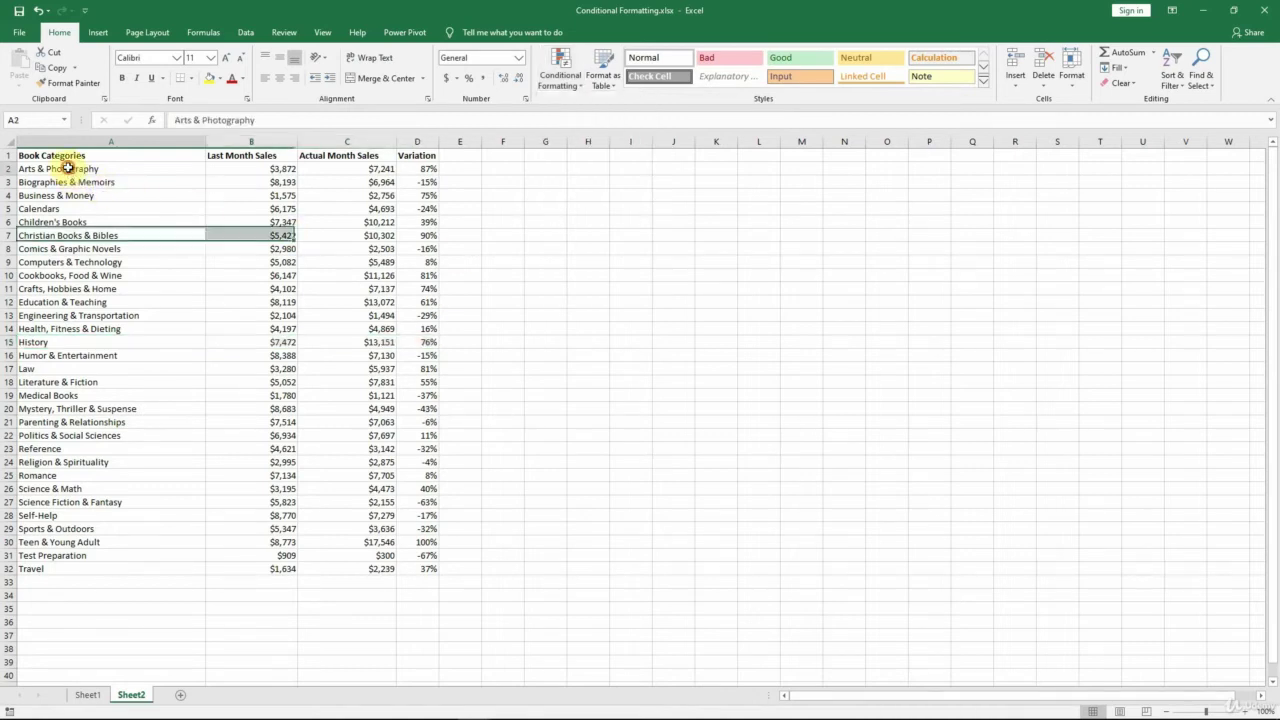
left_click_drag(66, 168, 421, 565)
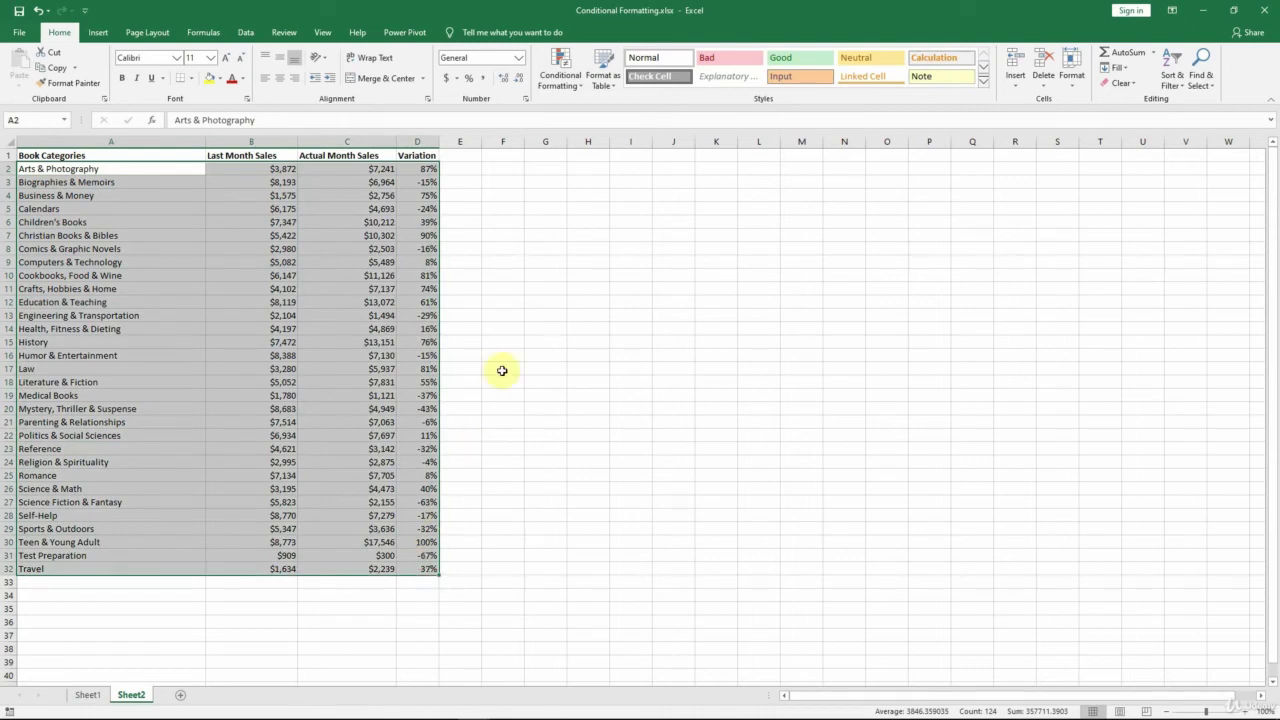
left_click(562, 78)
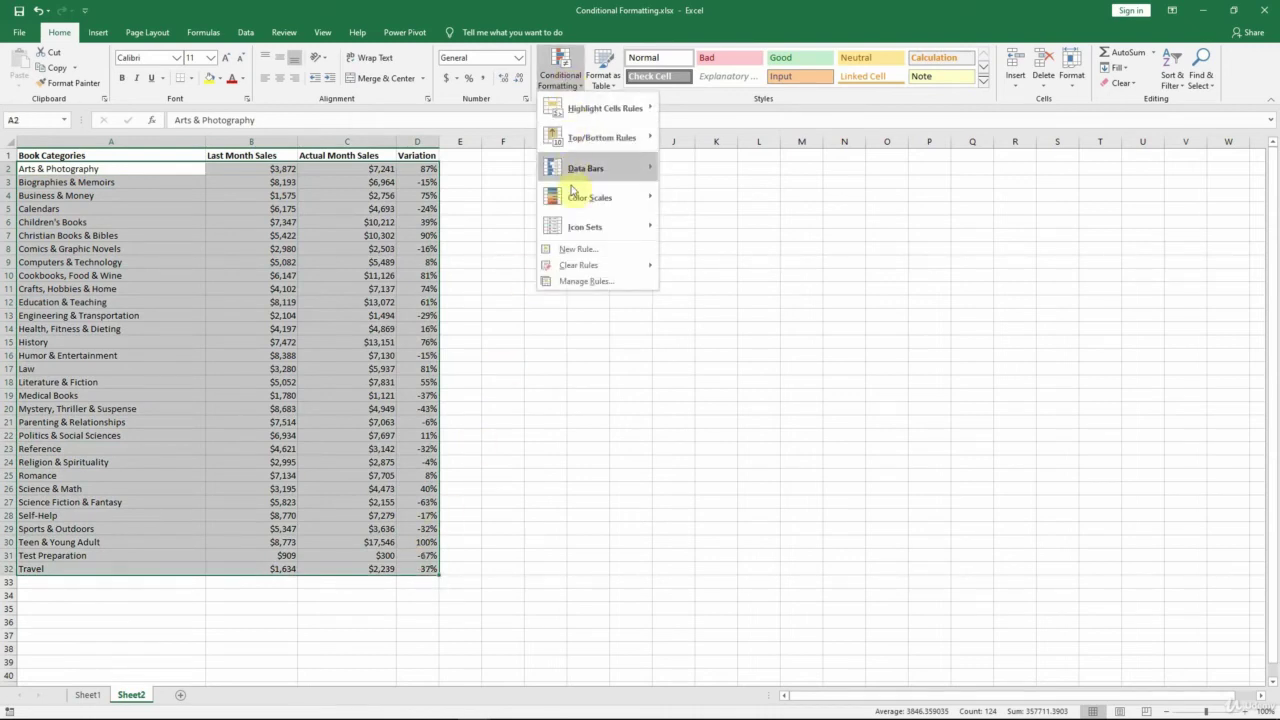
left_click(598, 253)
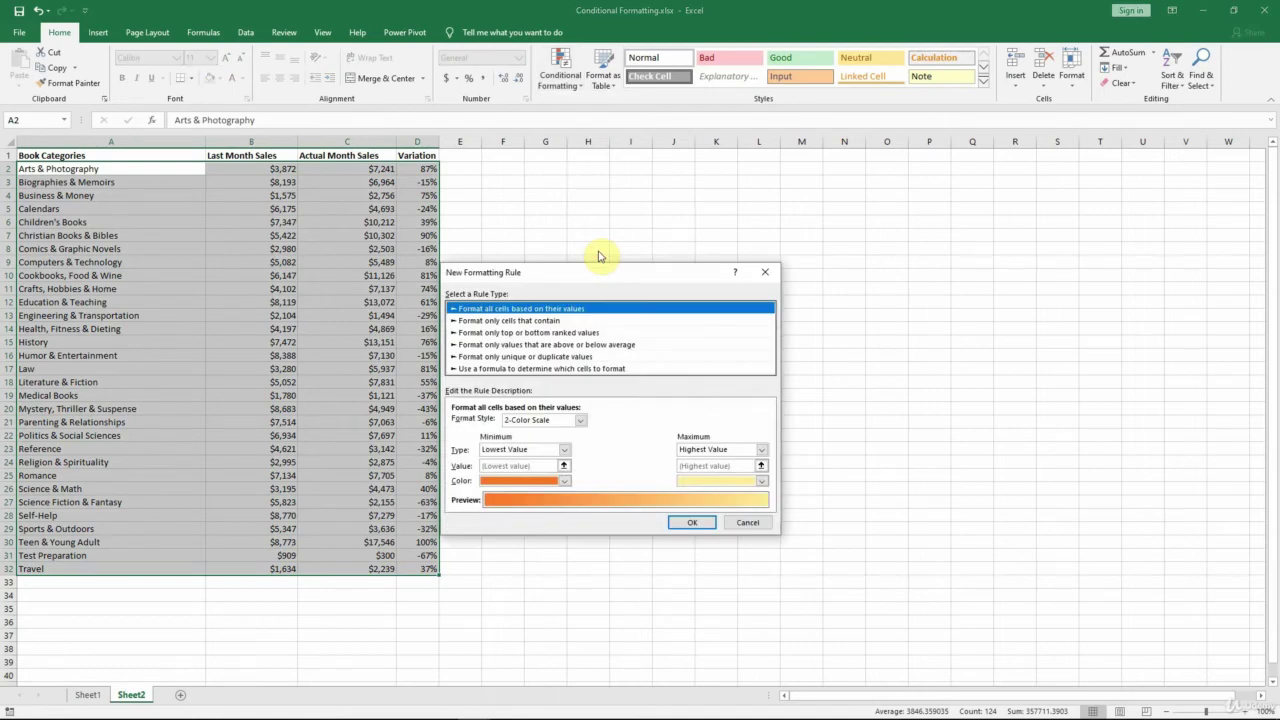
left_click(460, 369)
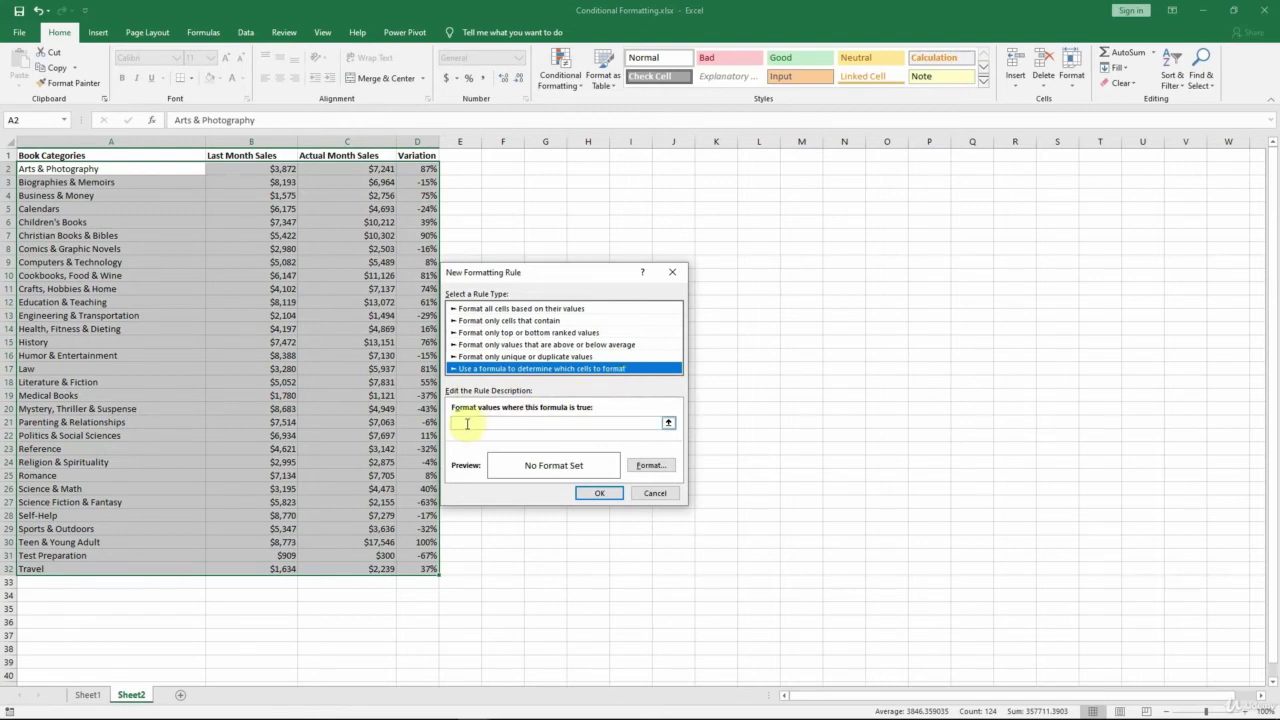
left_click(466, 423)
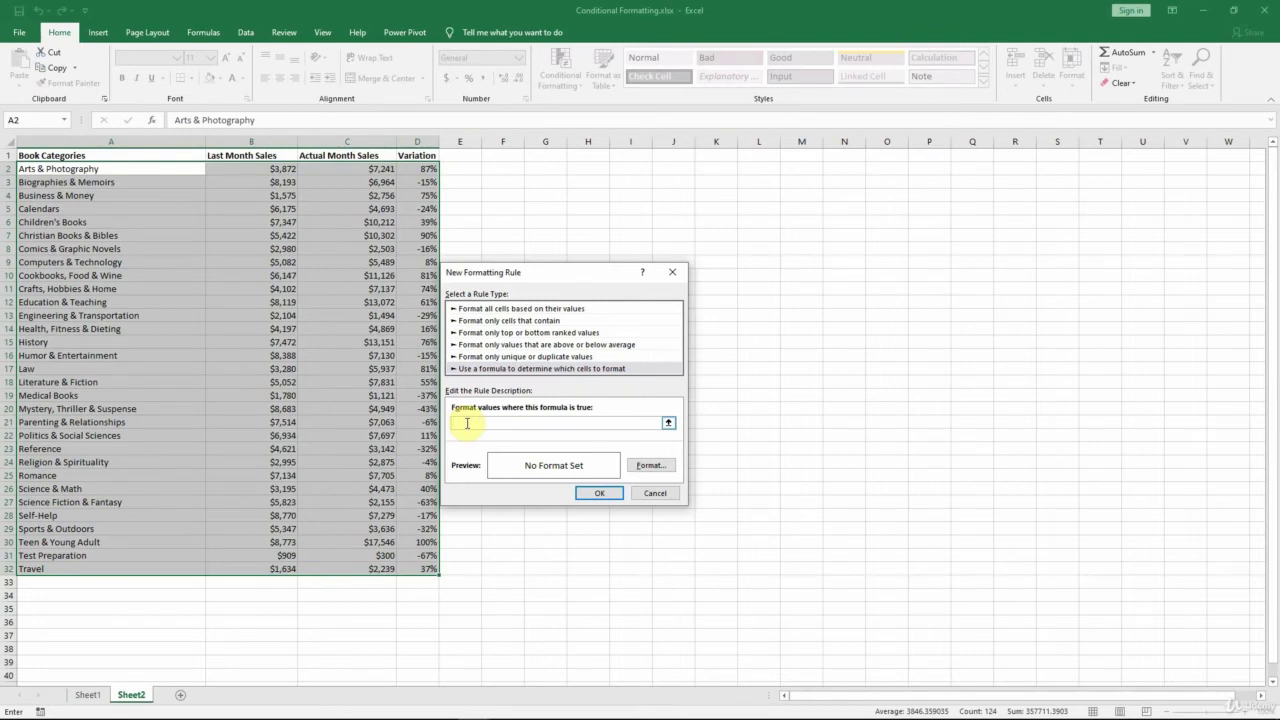
Set the new rule's format to a light green background fill.
left_click(669, 468)
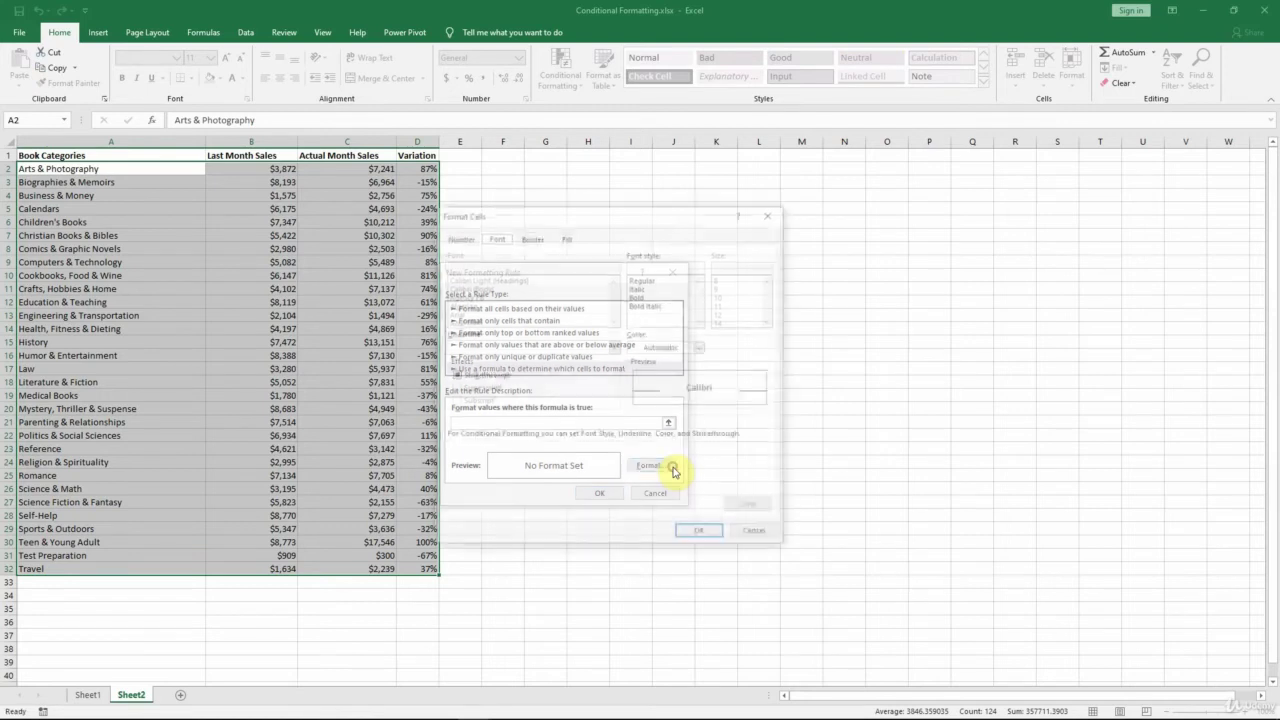
left_click(571, 240)
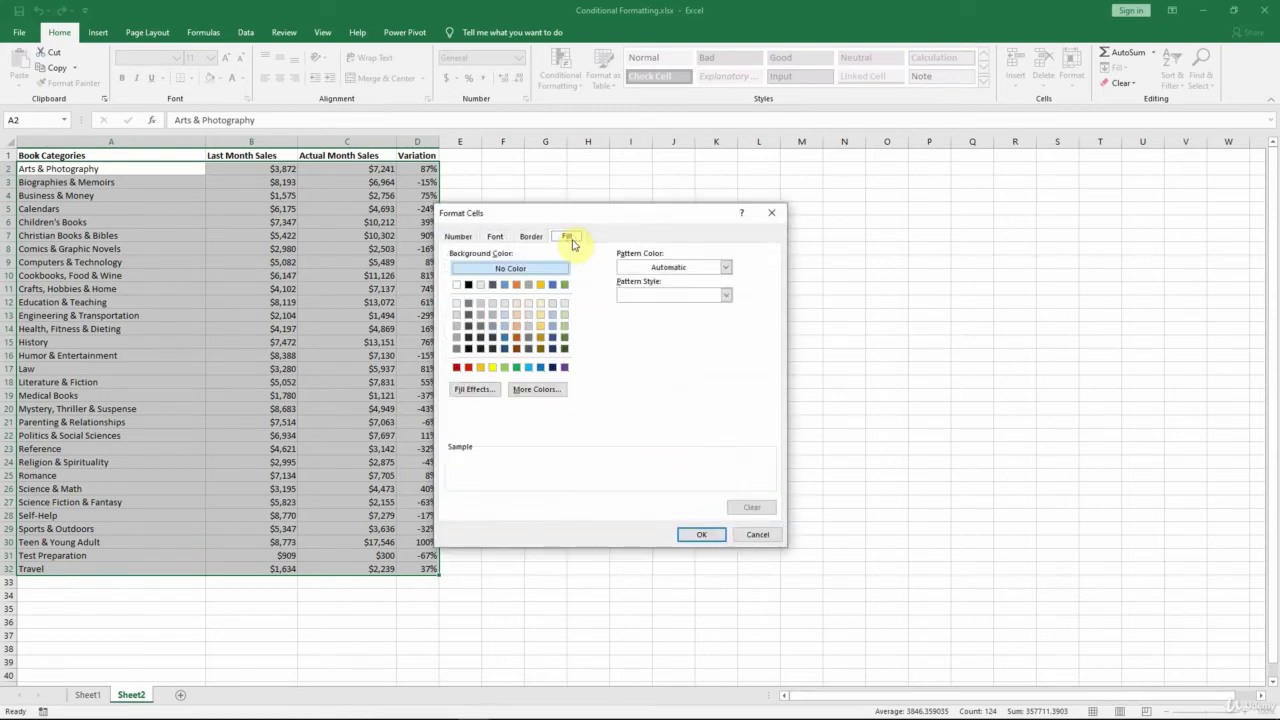
left_click(505, 368)
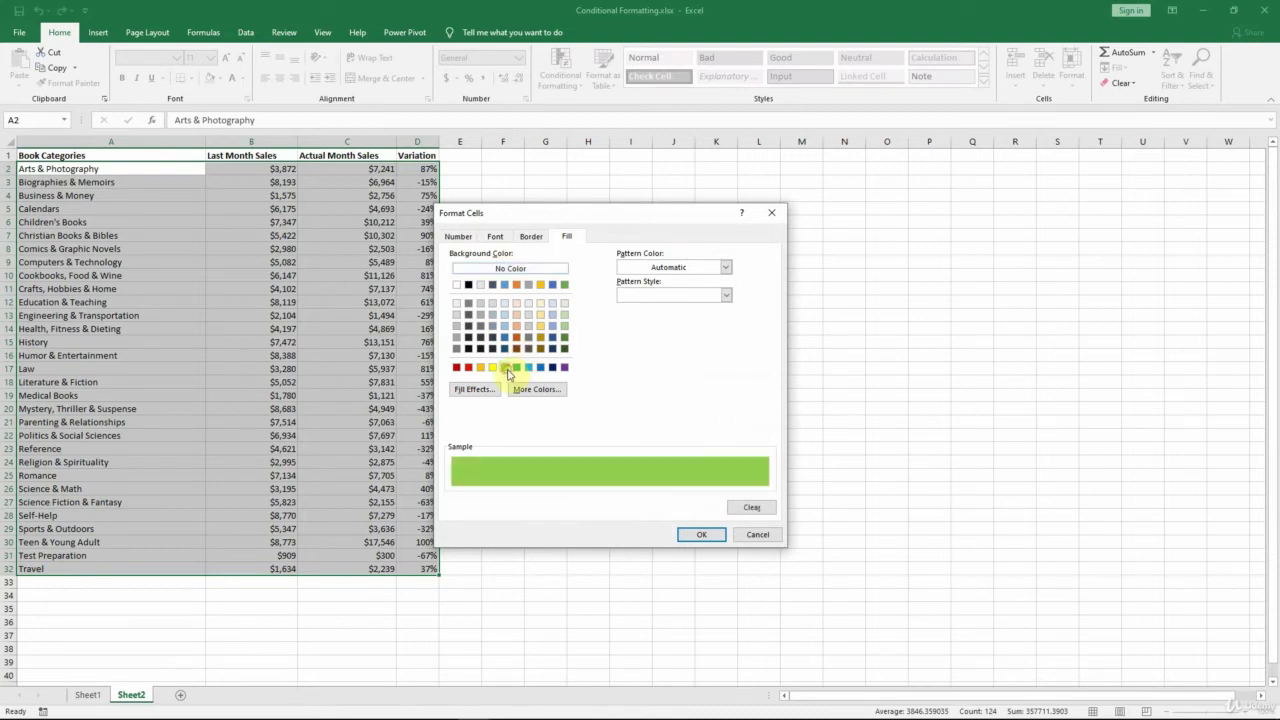
left_click(704, 535)
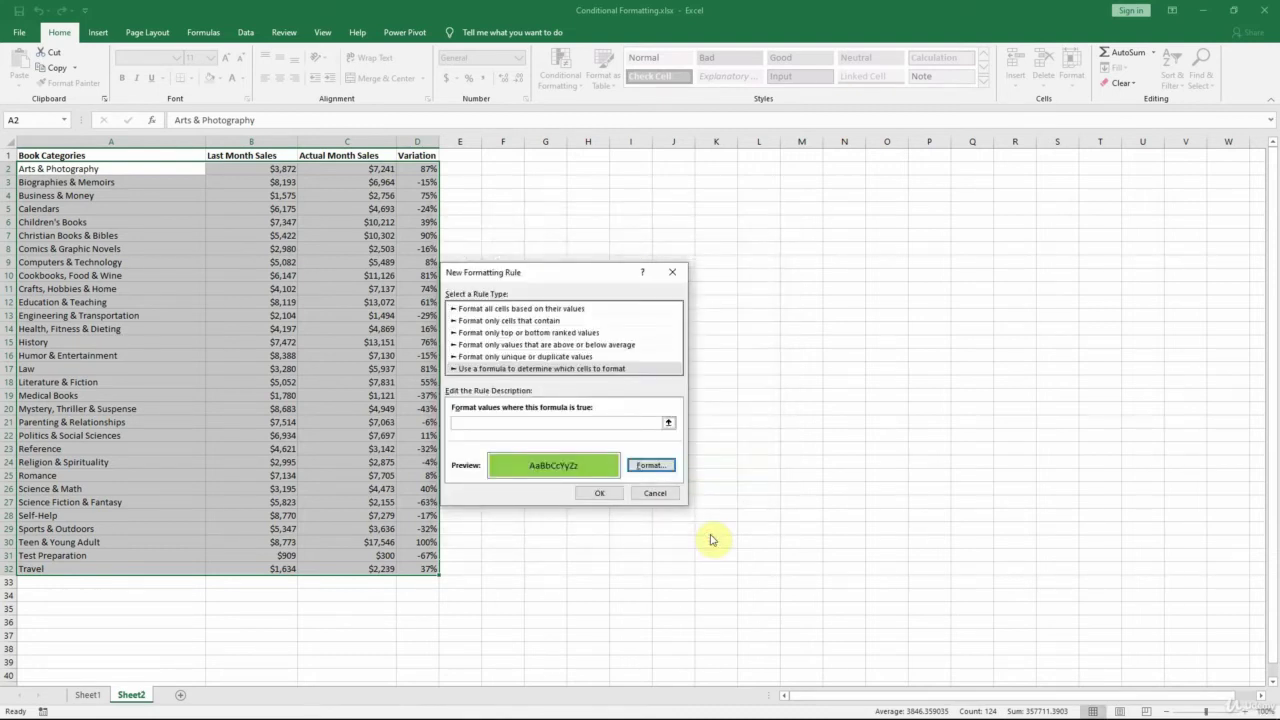
Enter =$C2>10000 as the formula condition of the new rule.
left_click(463, 425)
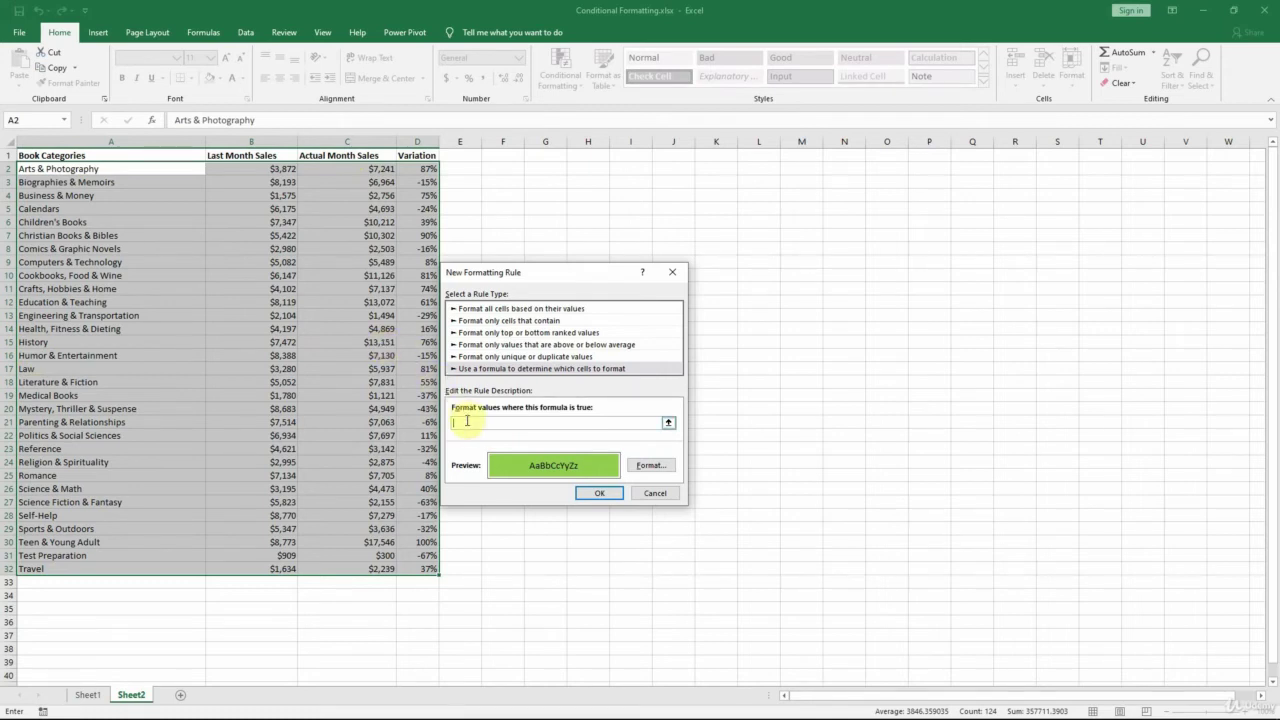
type("=")
type("$C")
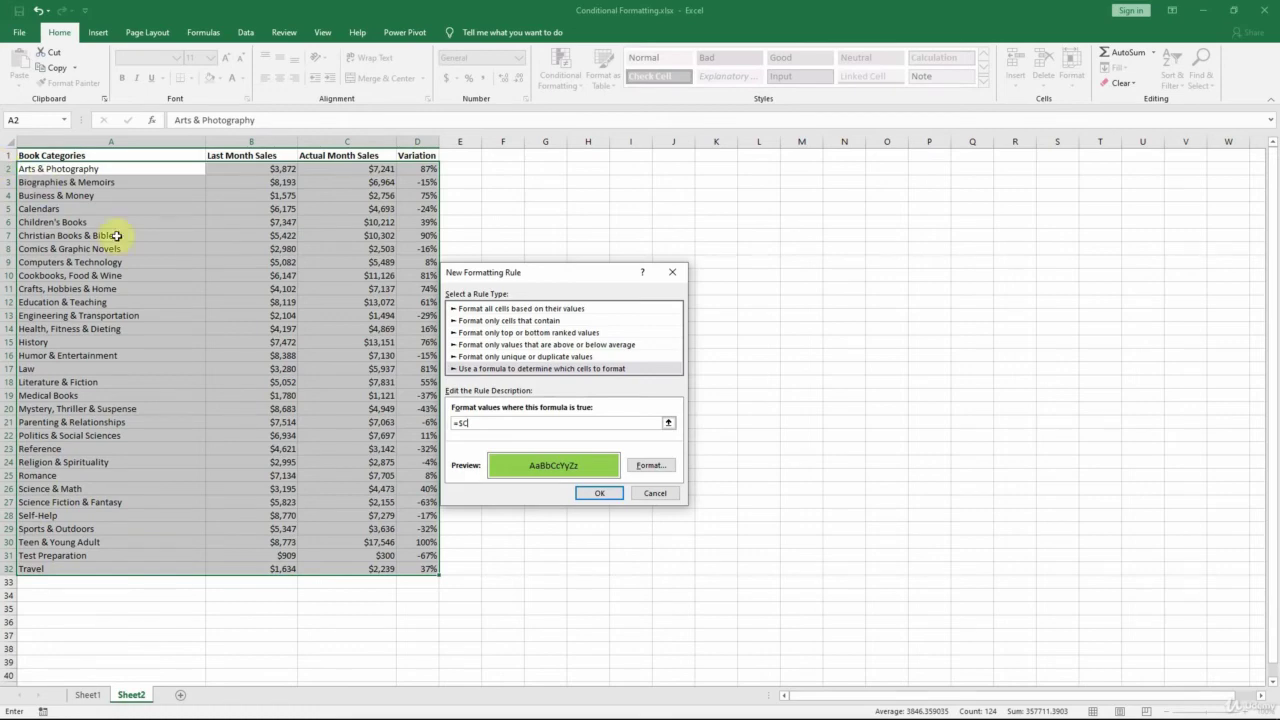
type("2")
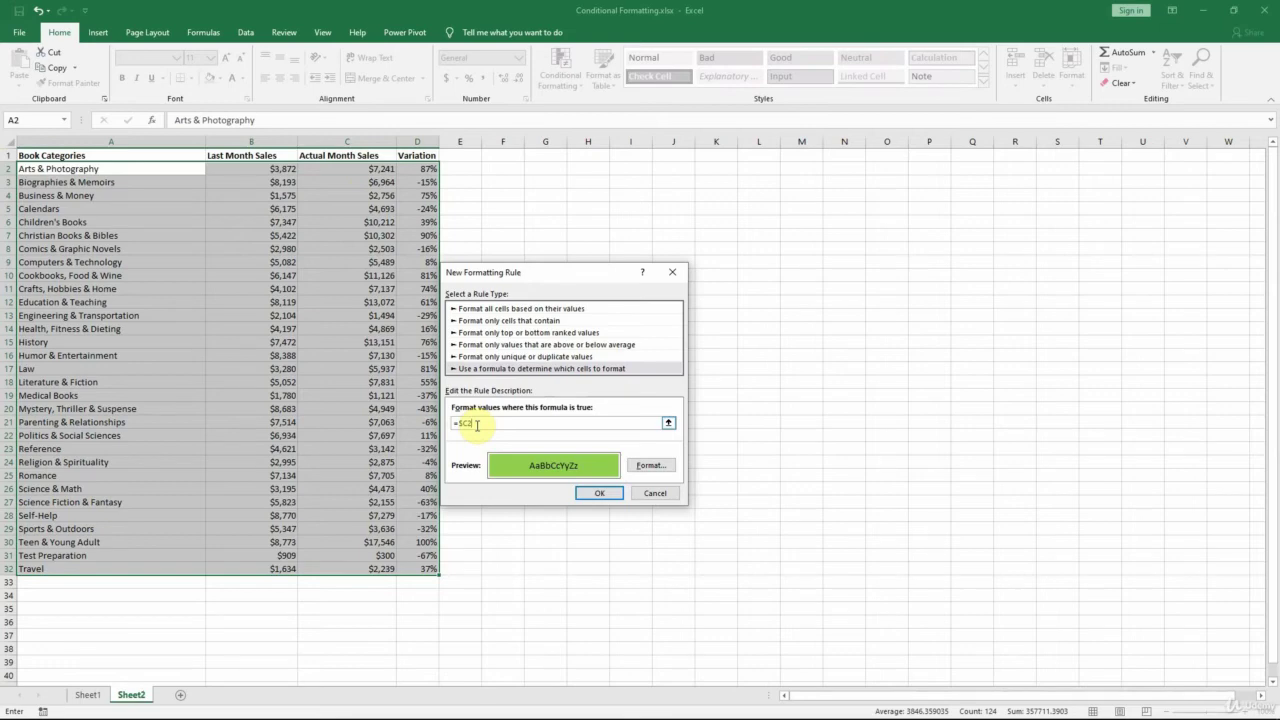
type(">10000")
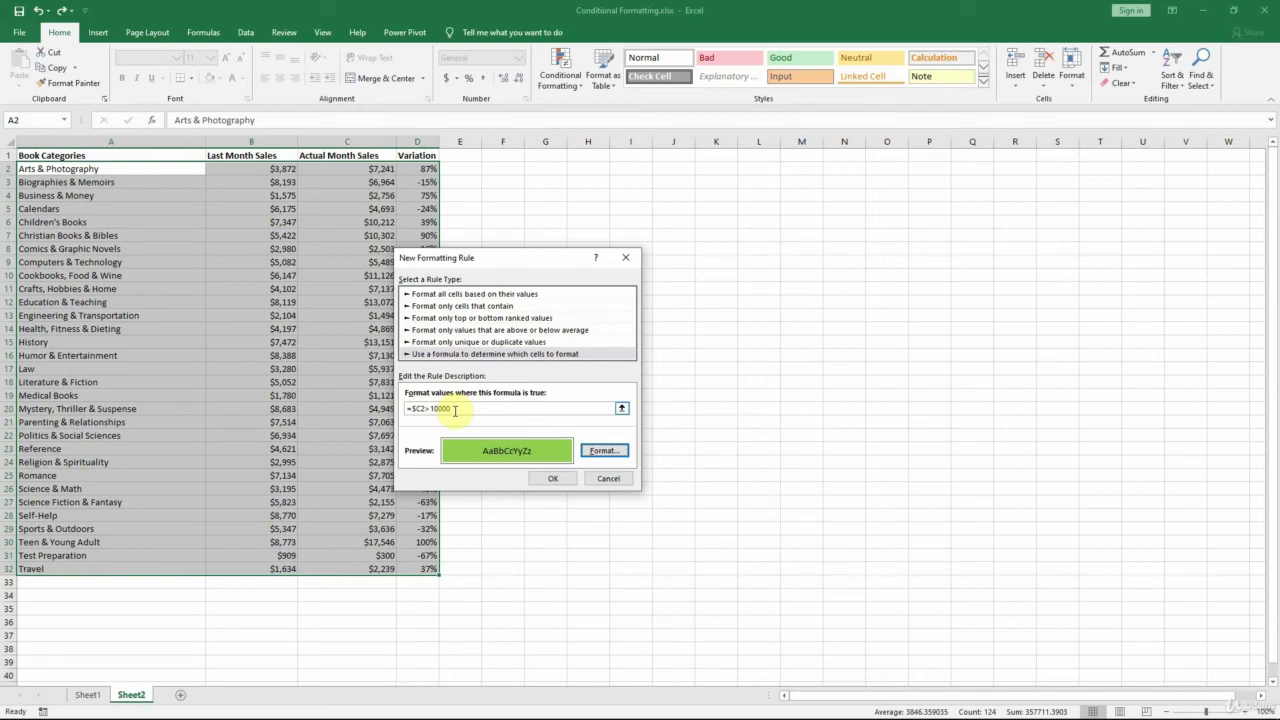
Apply the =$C2>10000 formatting rule to the sales table and deselect the range.
left_click(566, 479)
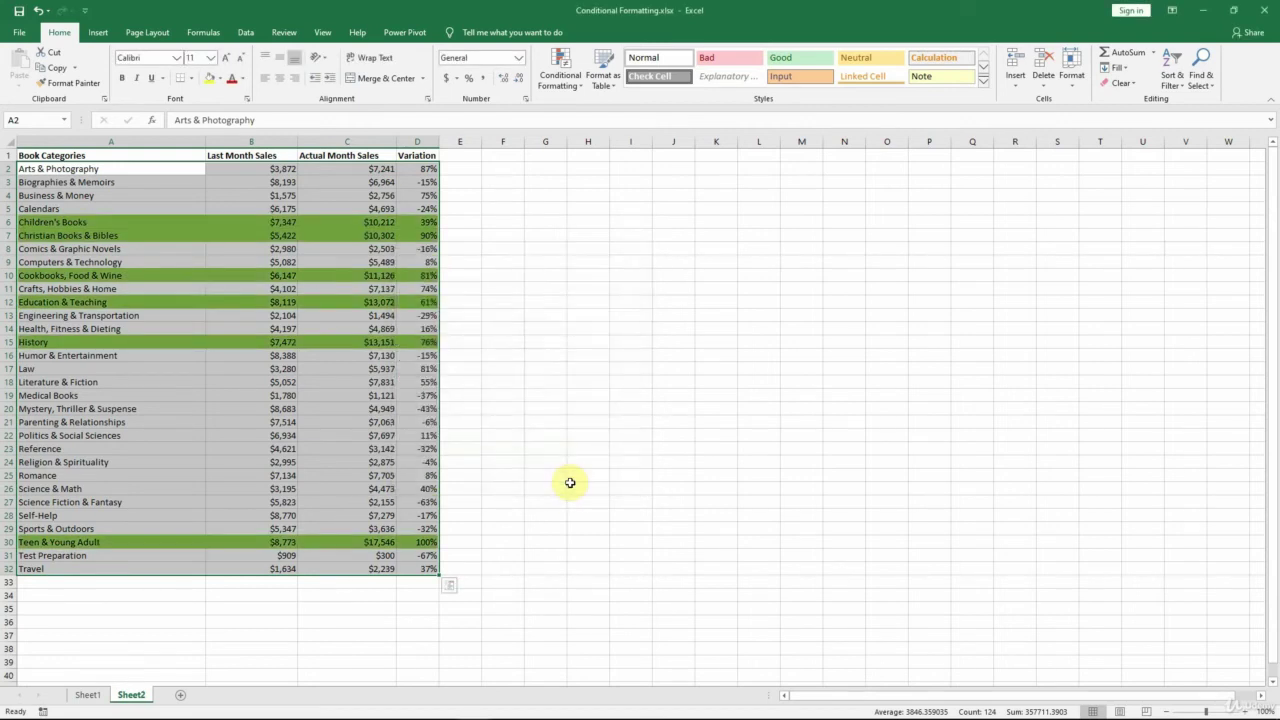
left_click(503, 372)
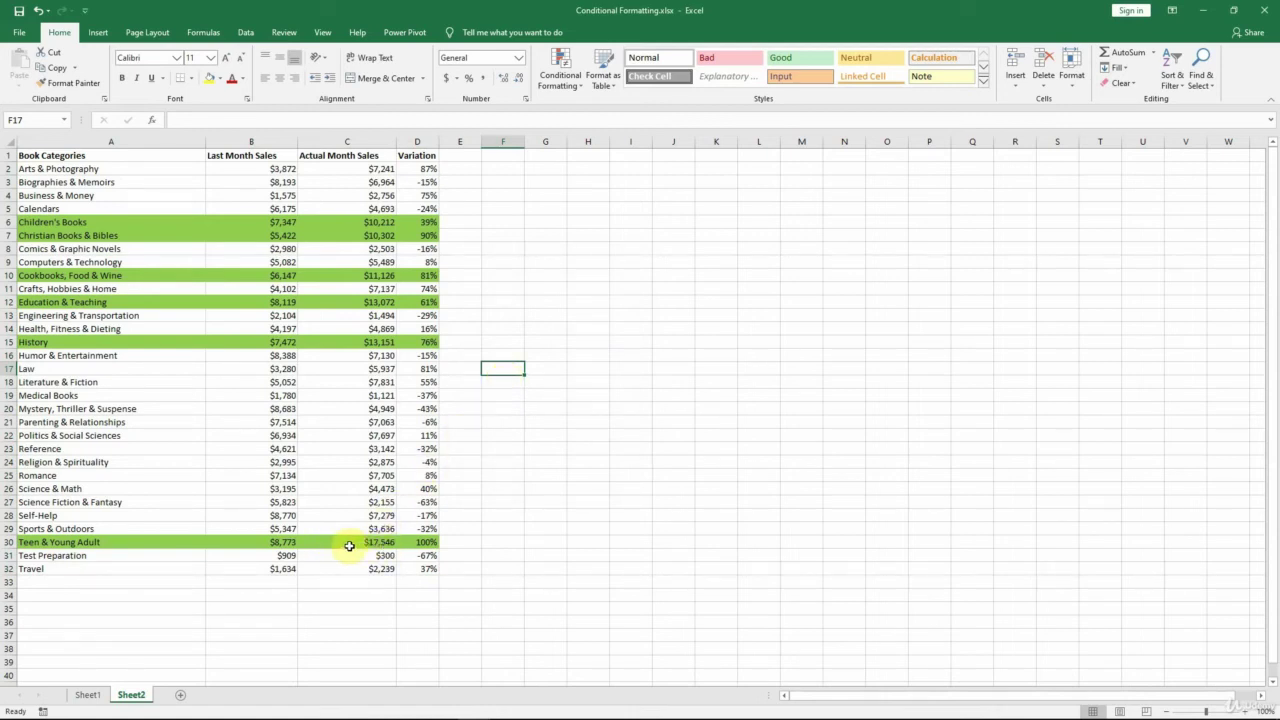
Start another conditional formatting rule for A2:D32 that uses a formula to determine which cells to format.
left_click_drag(91, 167, 423, 568)
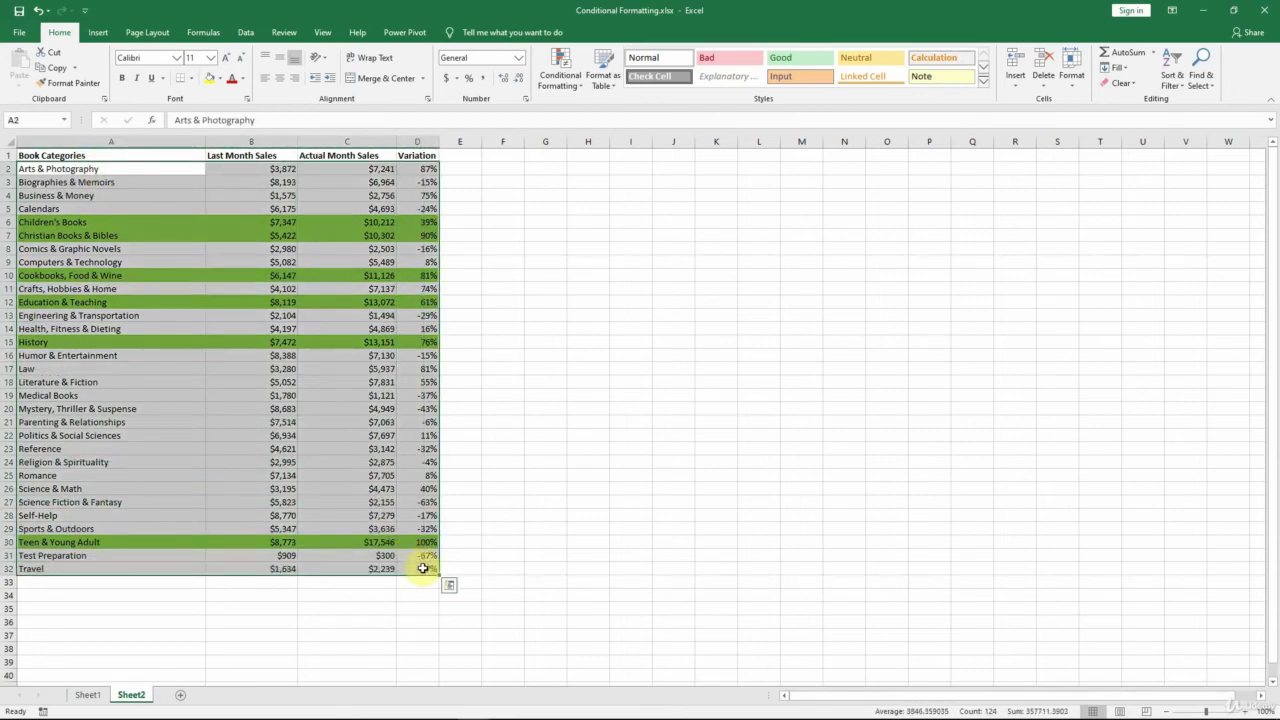
left_click(560, 68)
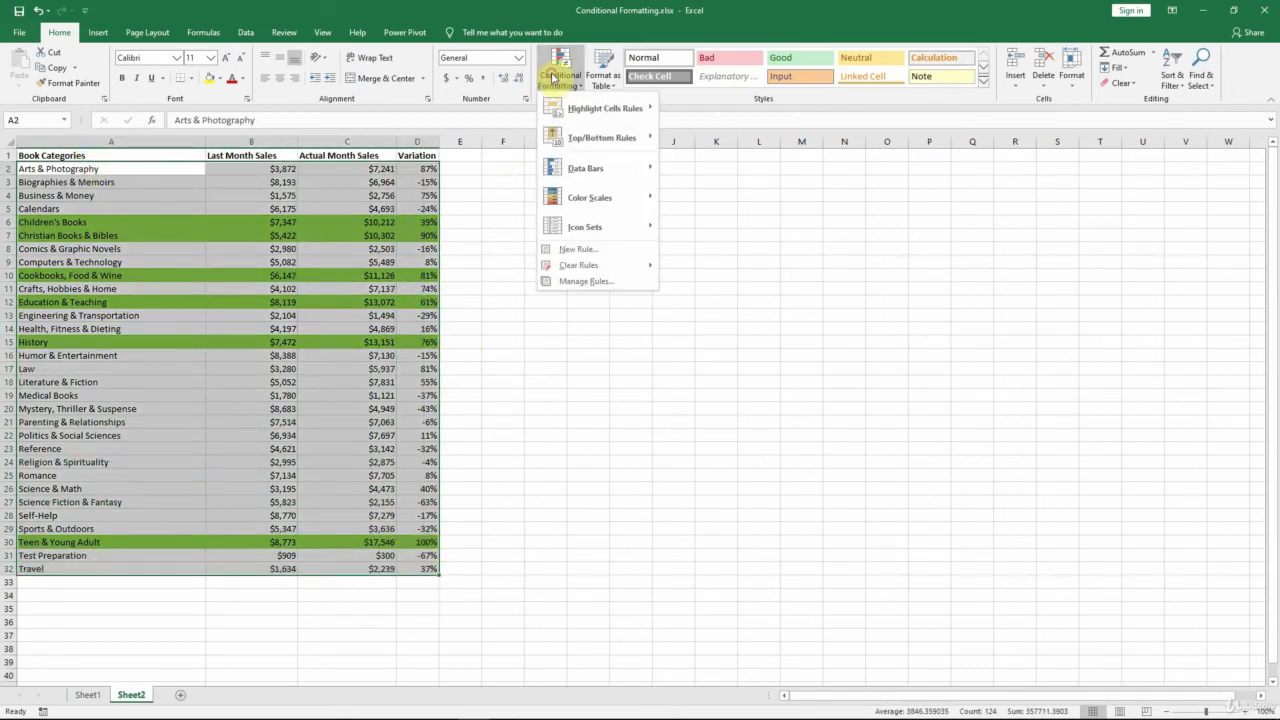
left_click(585, 249)
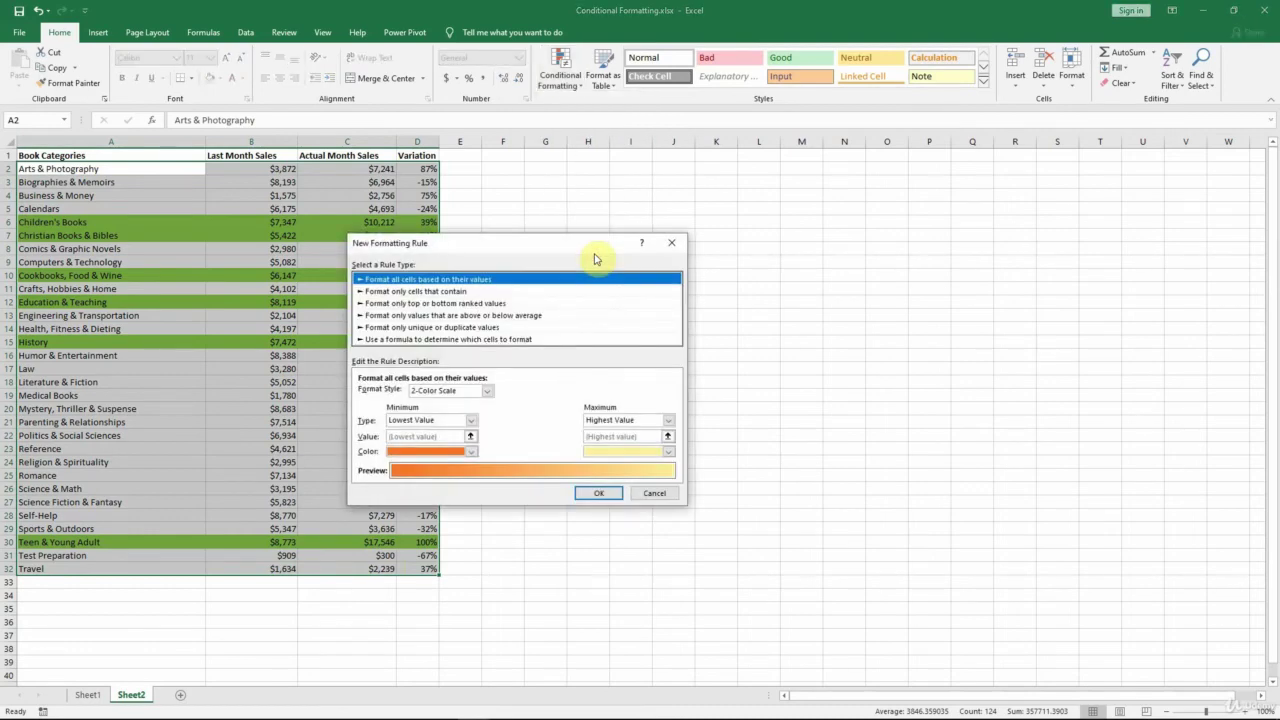
left_click(381, 342)
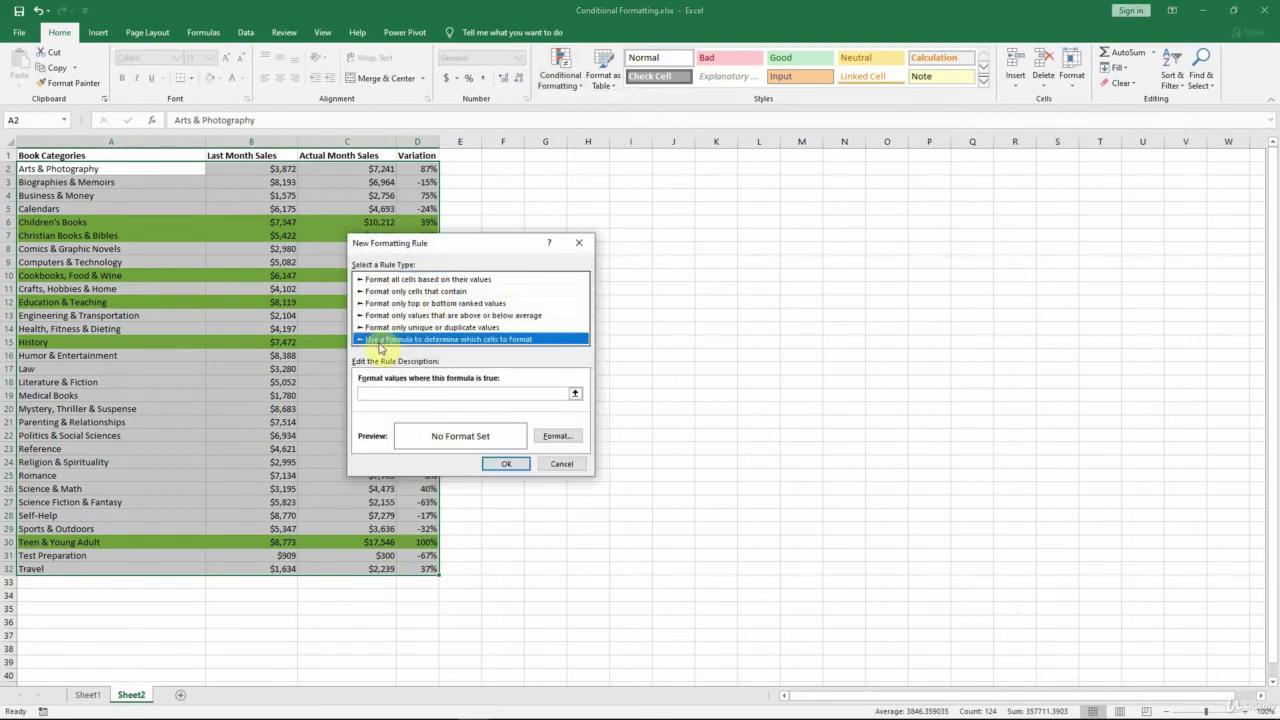
Set this rule's format to an orange background fill with white font color.
left_click(571, 442)
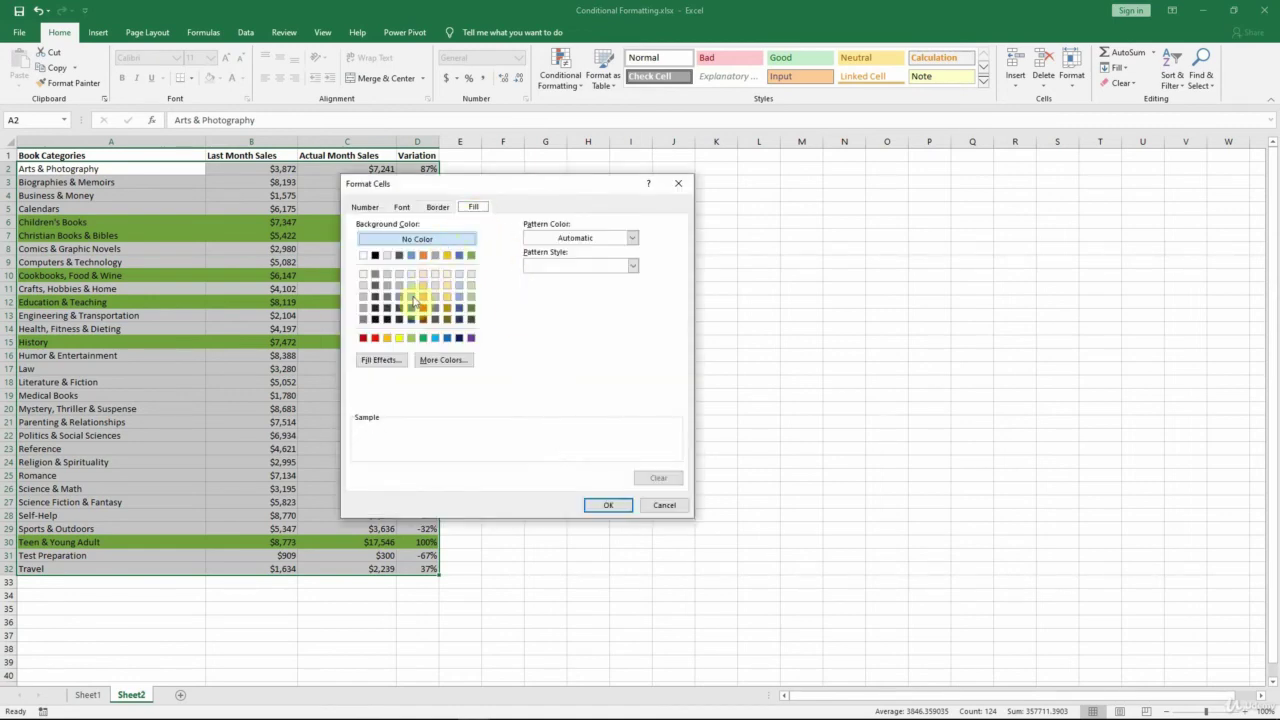
left_click(388, 339)
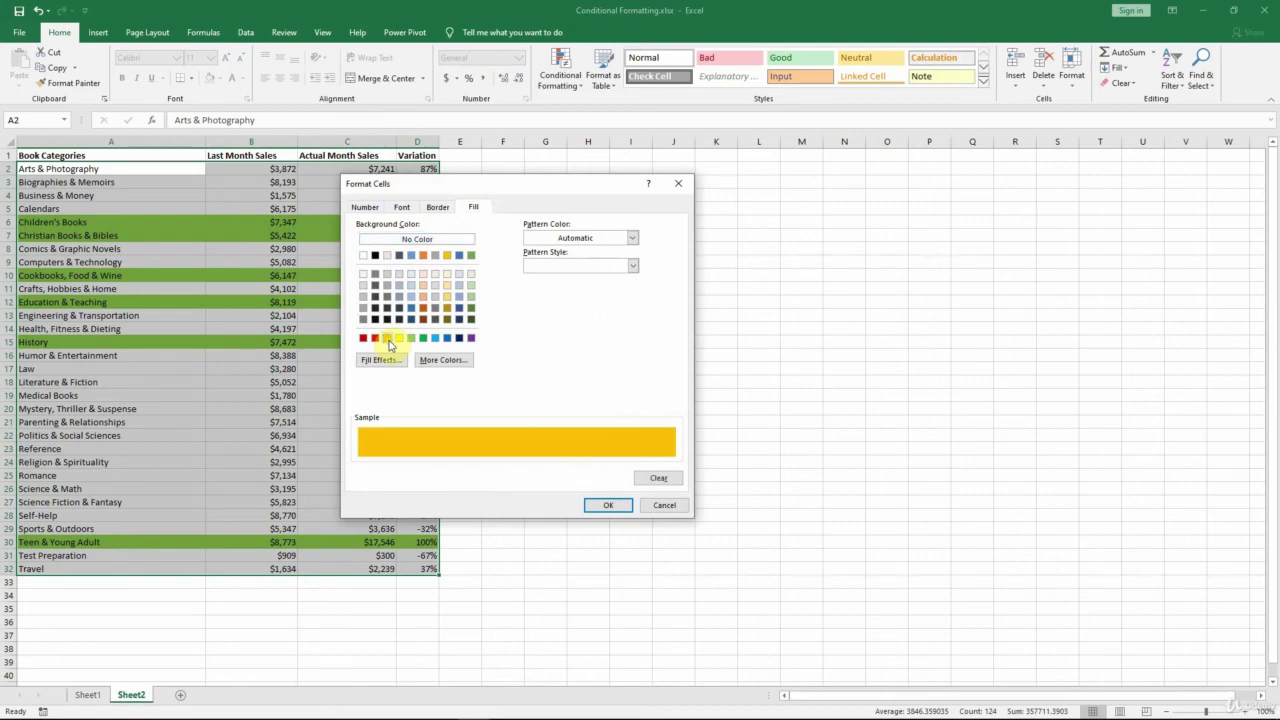
left_click(410, 206)
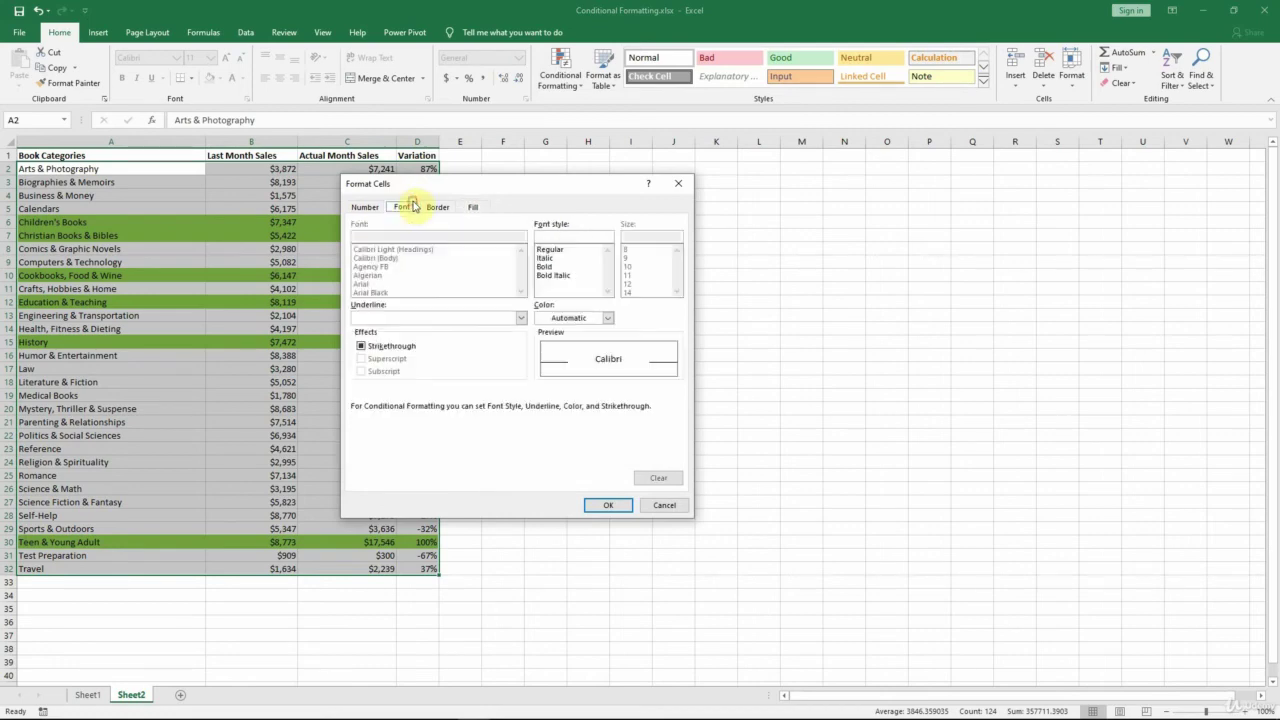
left_click(607, 318)
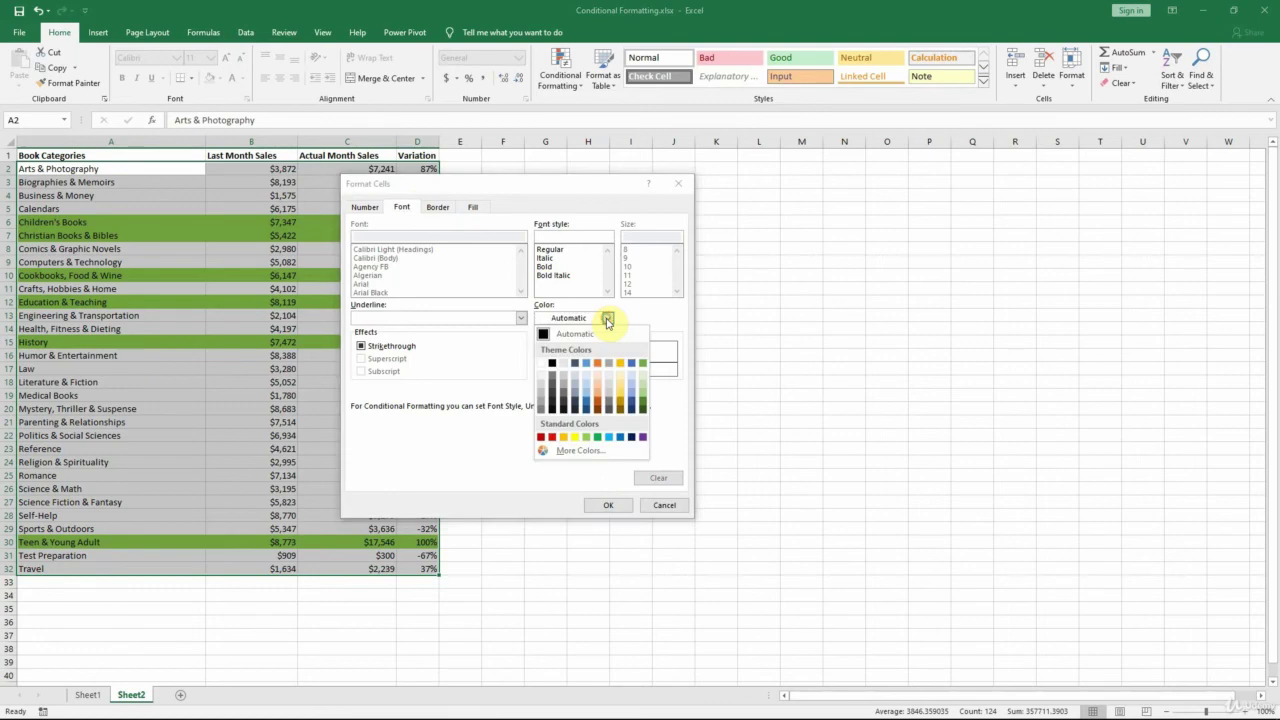
left_click(541, 364)
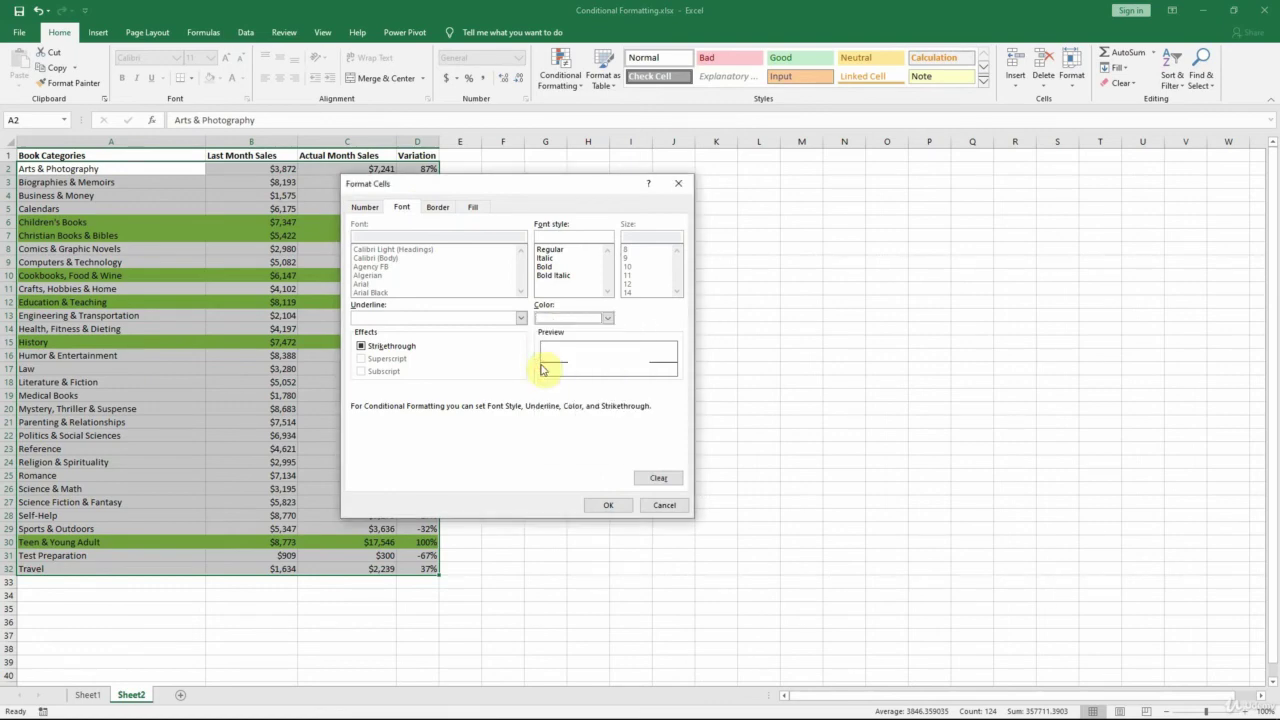
left_click(610, 505)
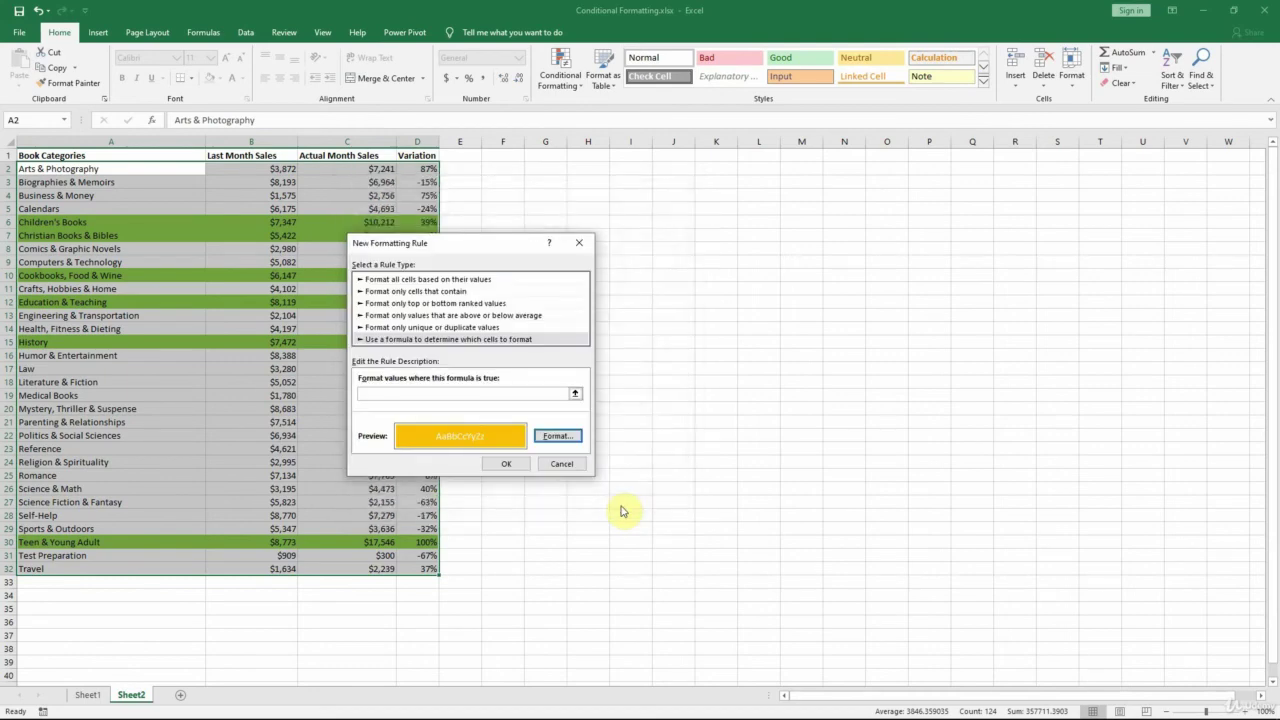
Enter =$C2=MAX($C$2:$C$32) as the rule's formula, apply the rule and deselect the table.
left_click(376, 393)
type("=")
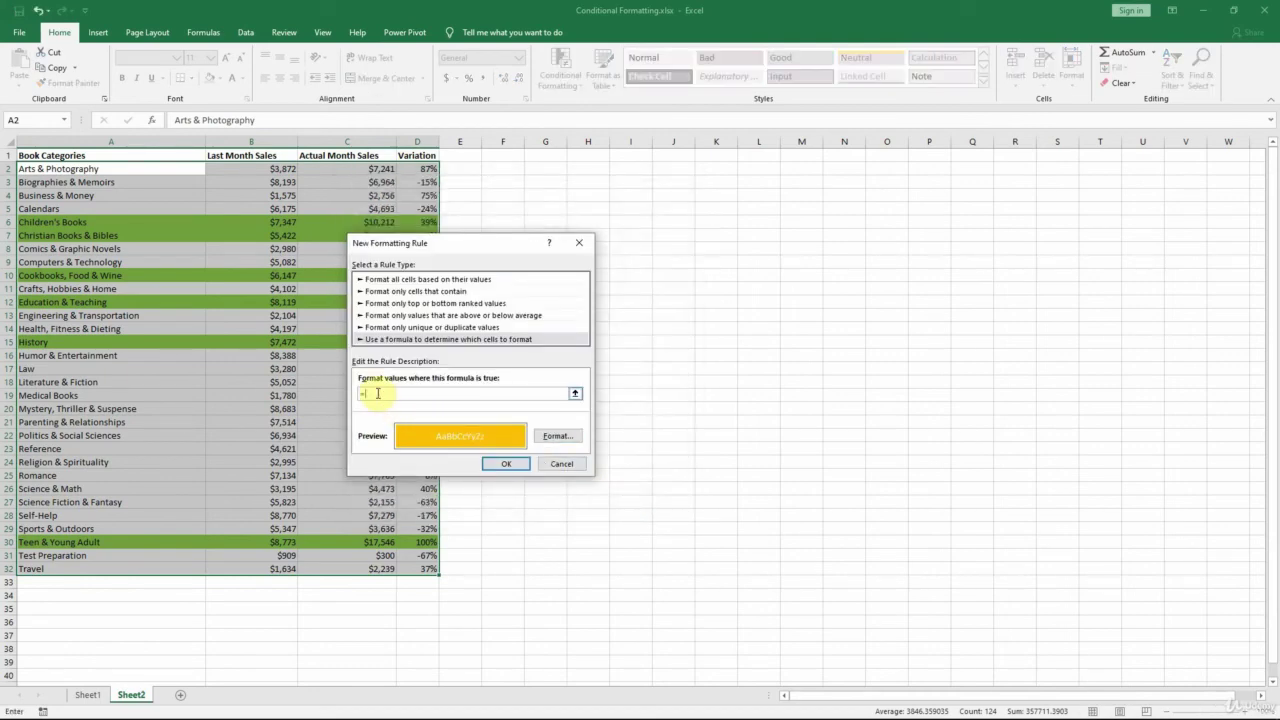
type("$C2=MAX(")
left_click_drag(338, 168, 342, 570)
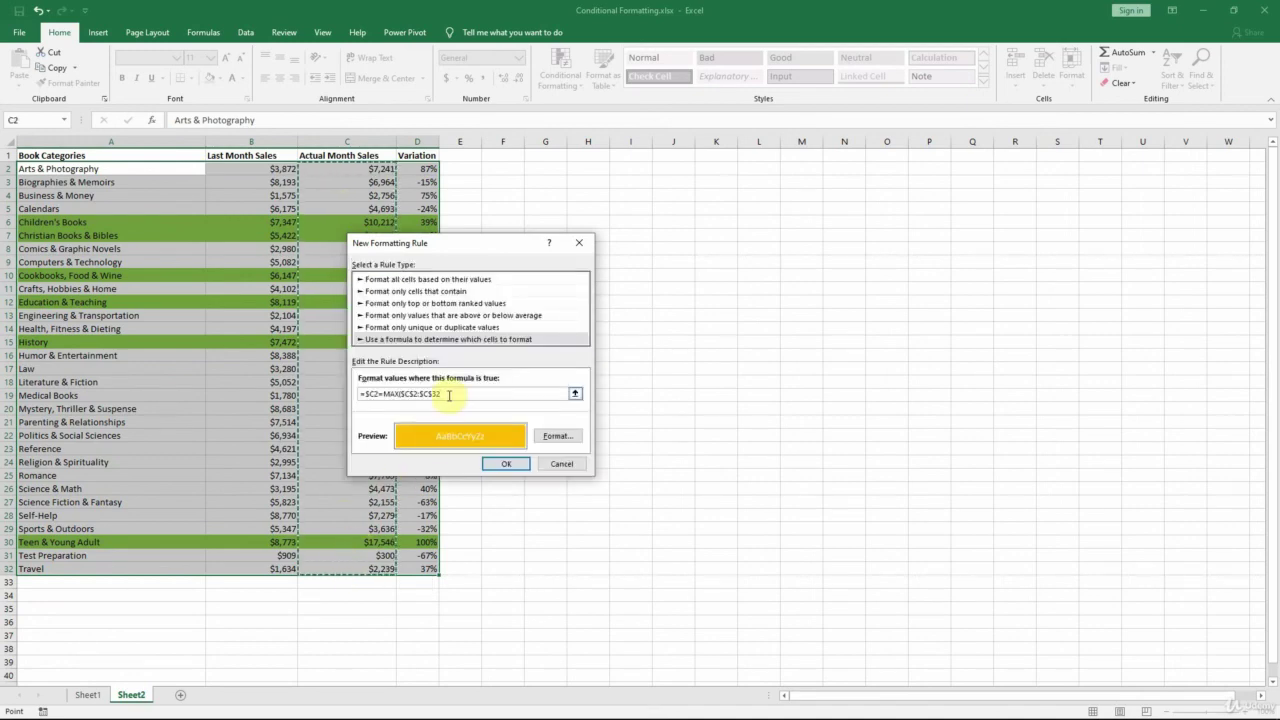
type(")")
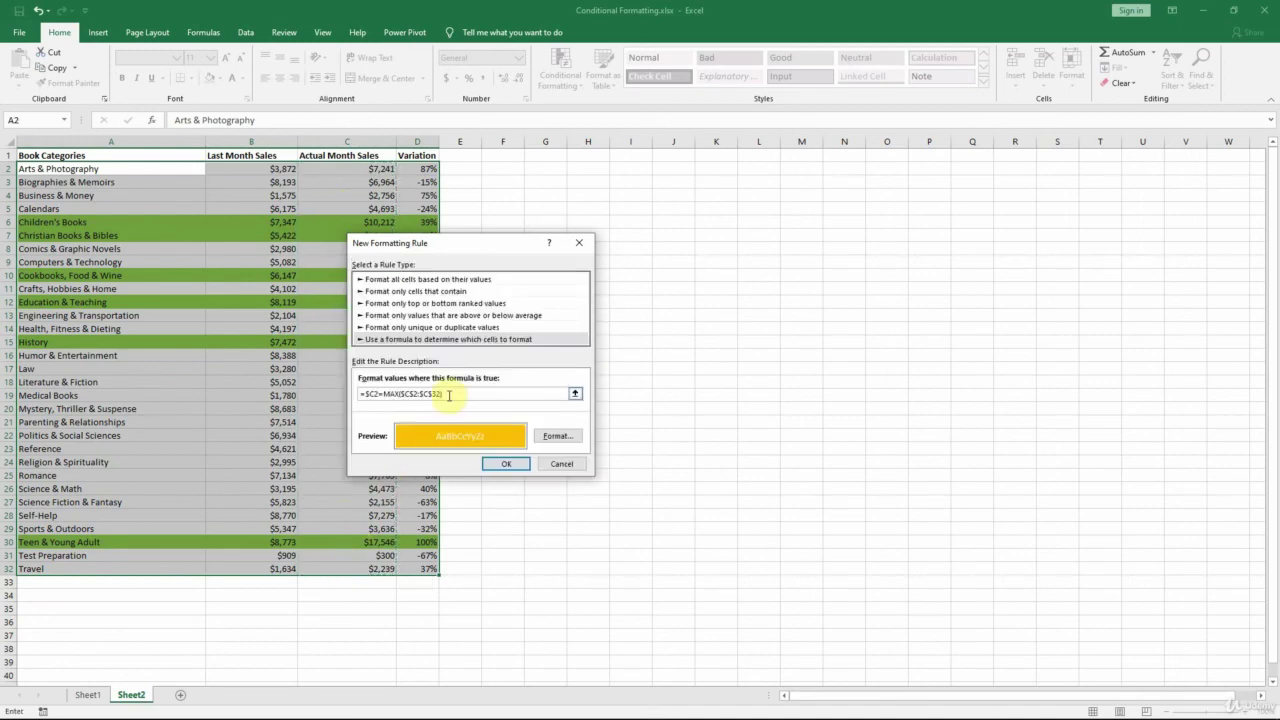
left_click(522, 463)
left_click(522, 462)
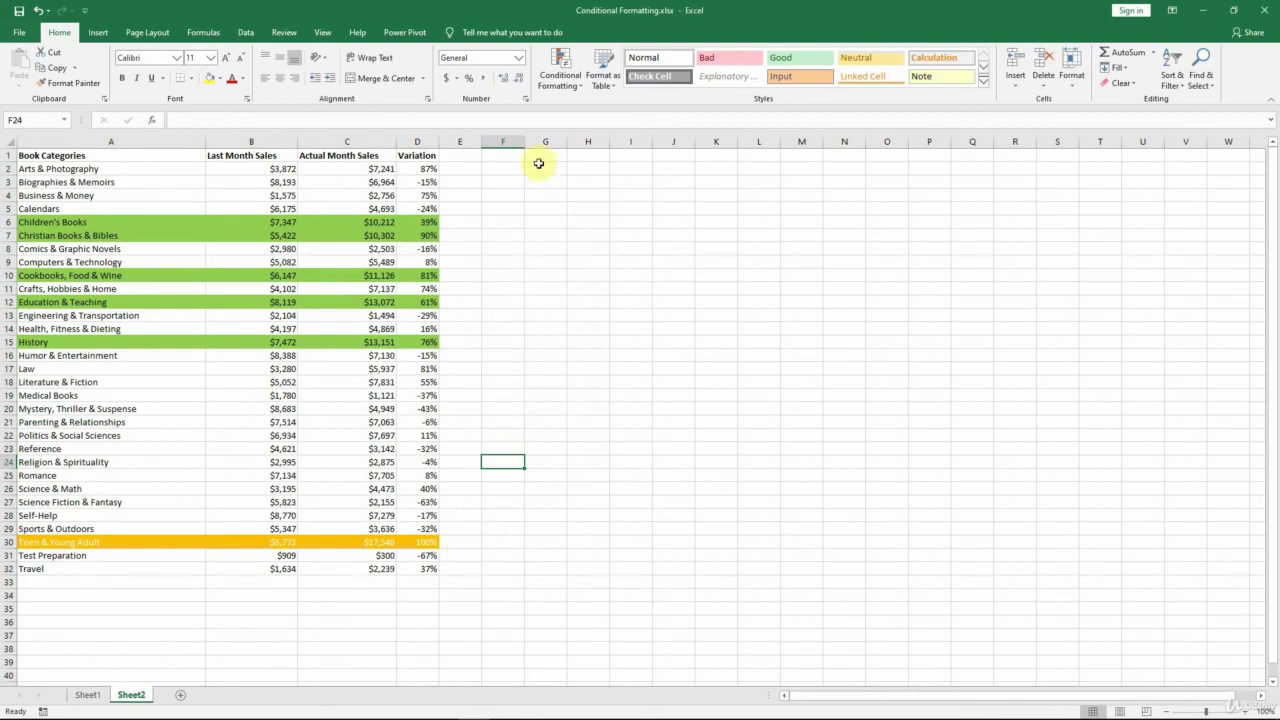
Move the MAX formula rule below the =$C2>10000 rule in this worksheet's conditional formatting order and apply the change.
left_click(562, 82)
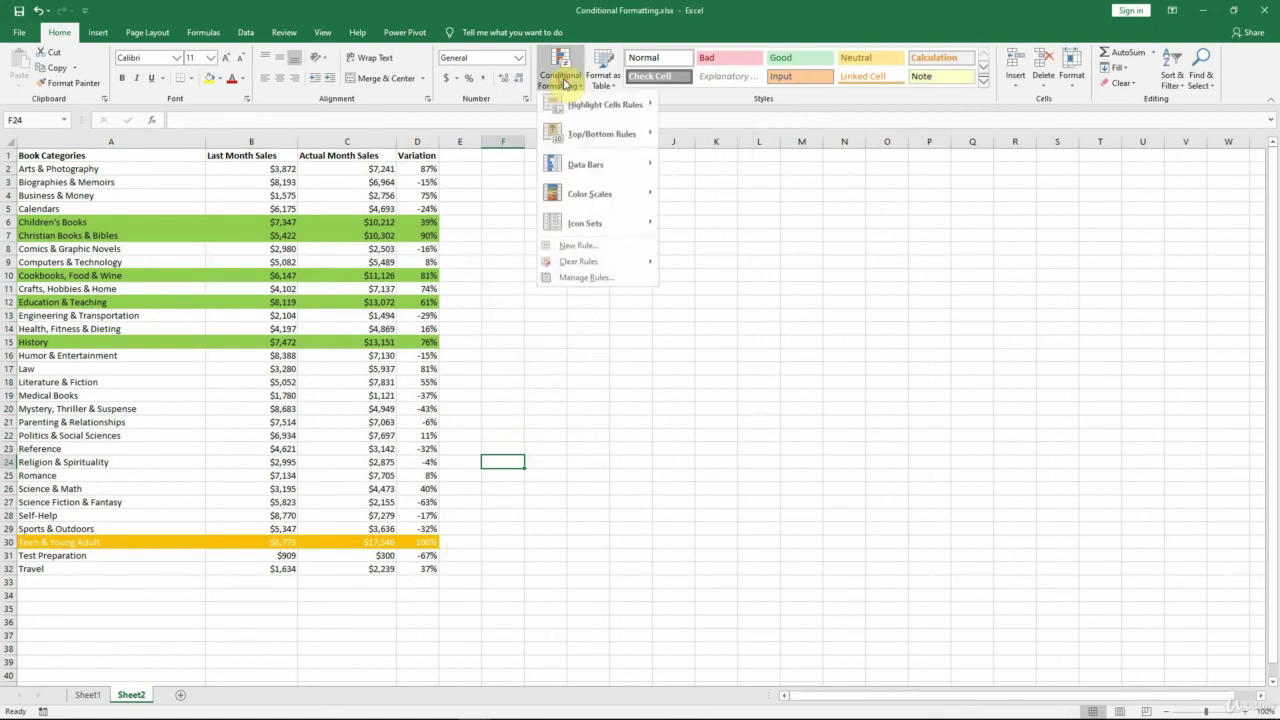
left_click(566, 281)
left_click(466, 288)
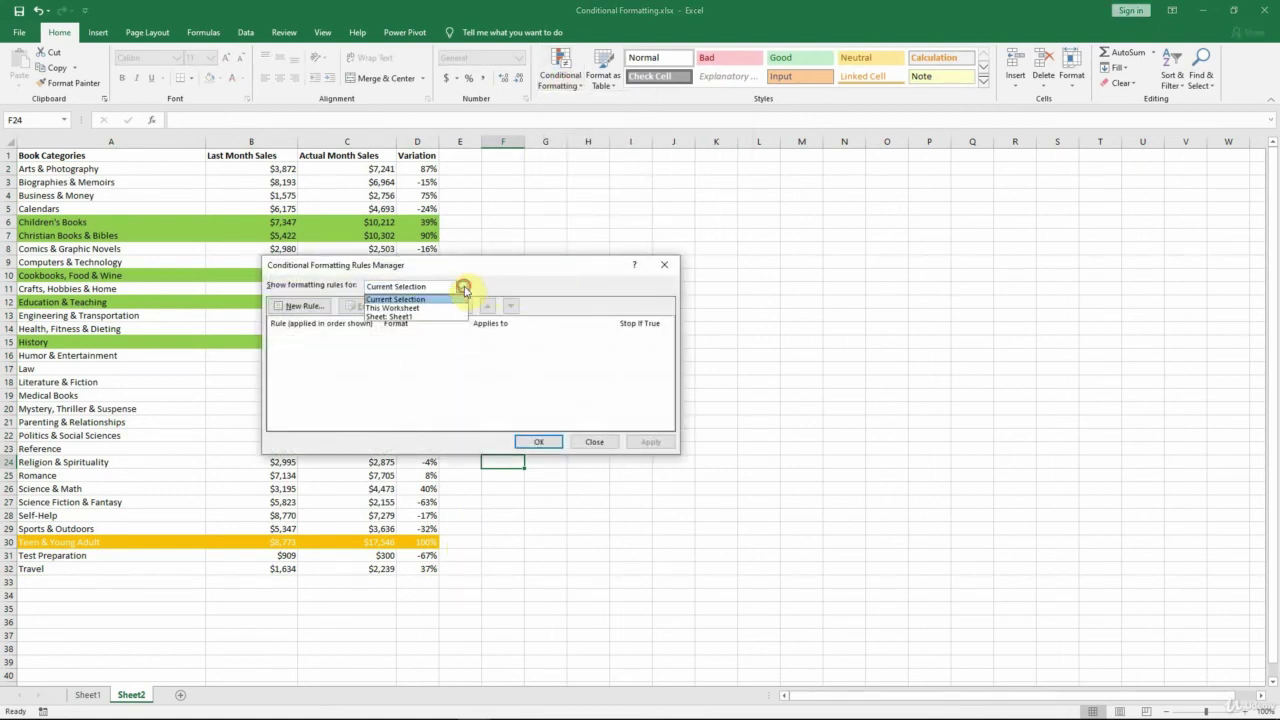
left_click(450, 306)
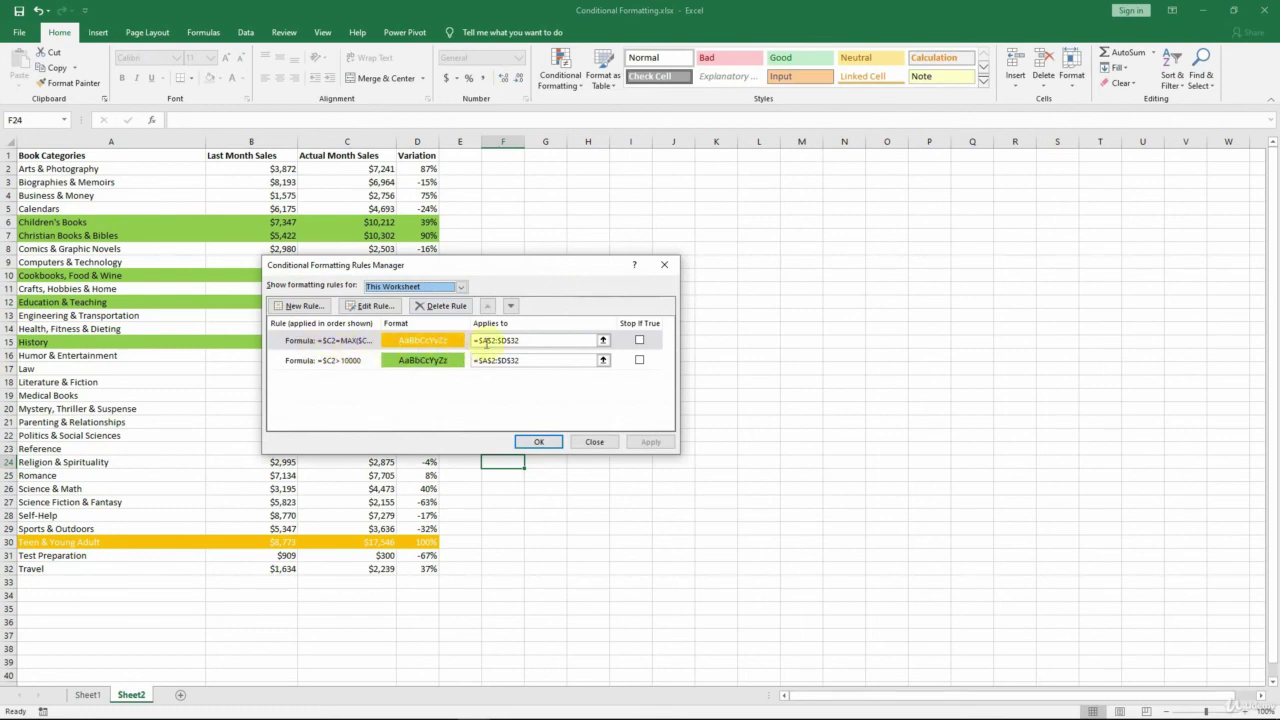
left_click(361, 341)
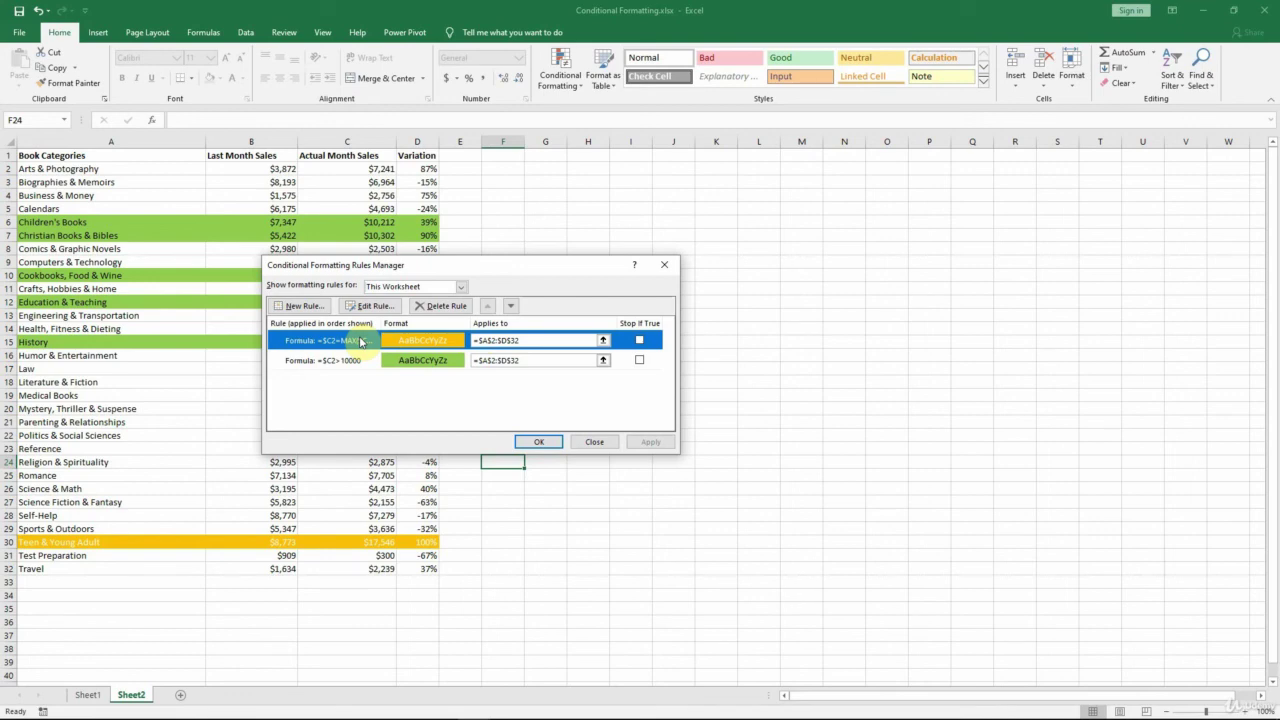
left_click(511, 308)
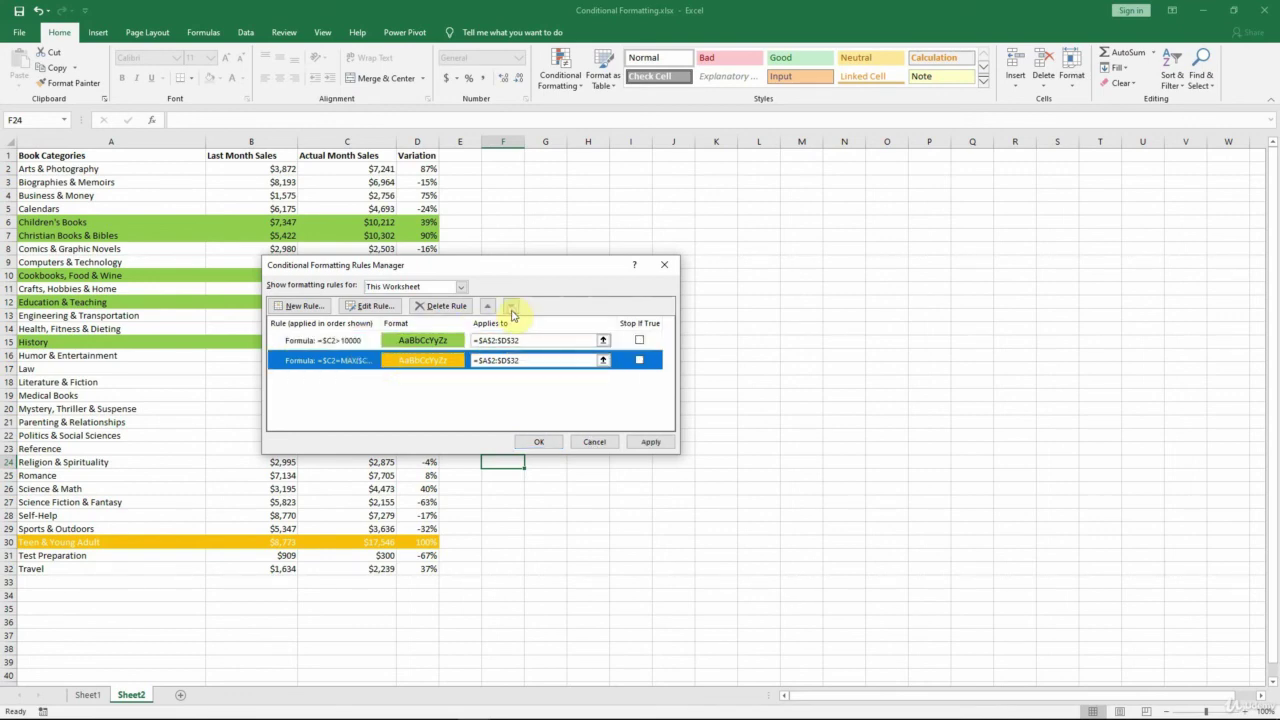
left_click(549, 445)
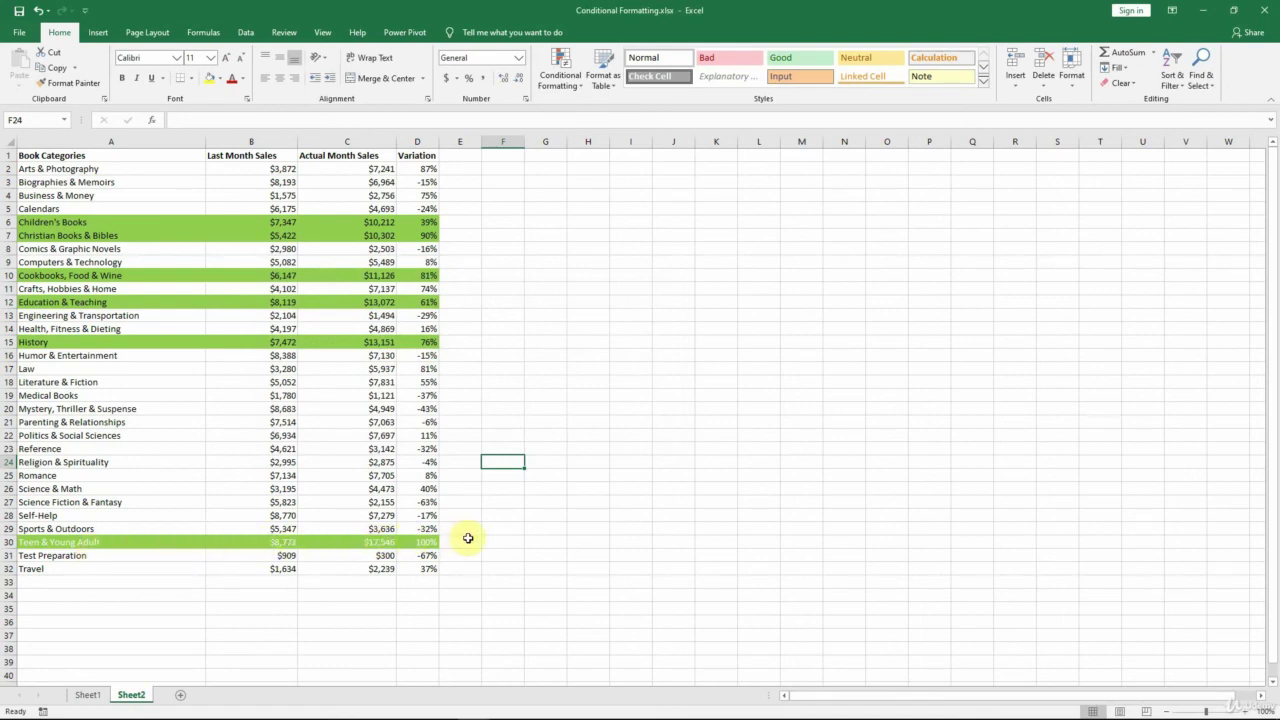
Undo the change to the order of the conditional formatting rules.
key("ctrl+z")
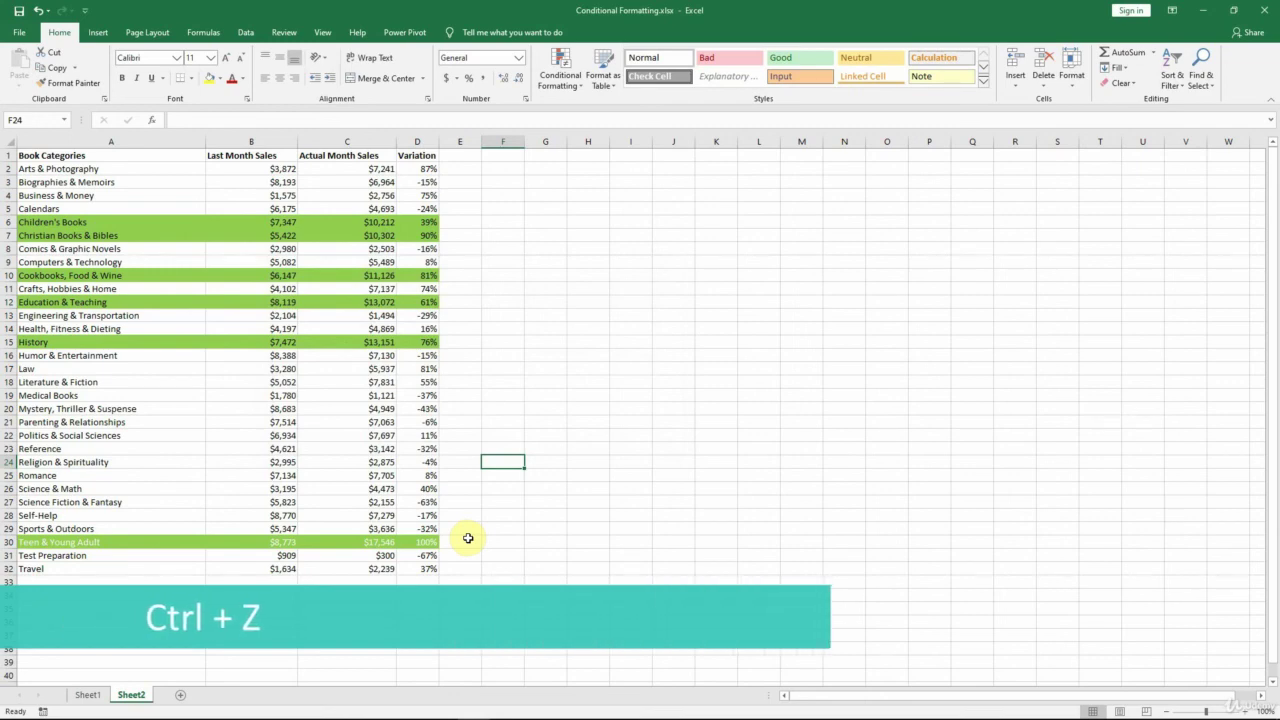
key("ctrl+z")
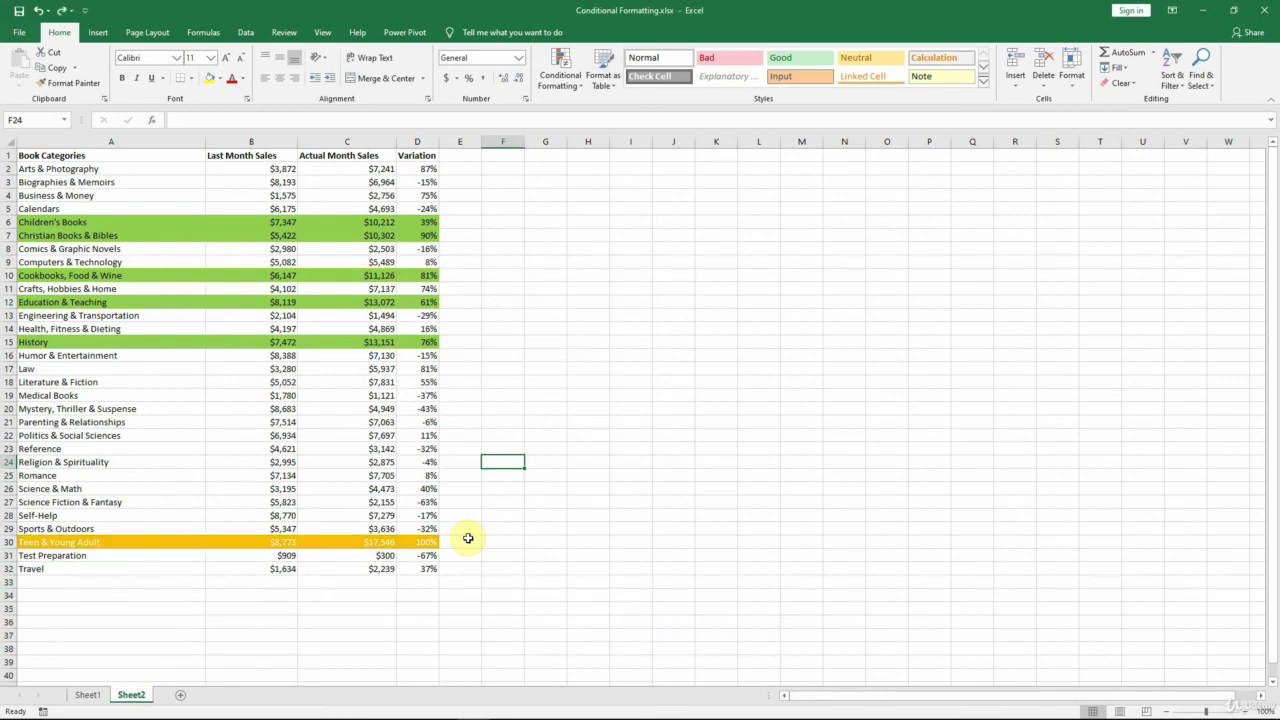